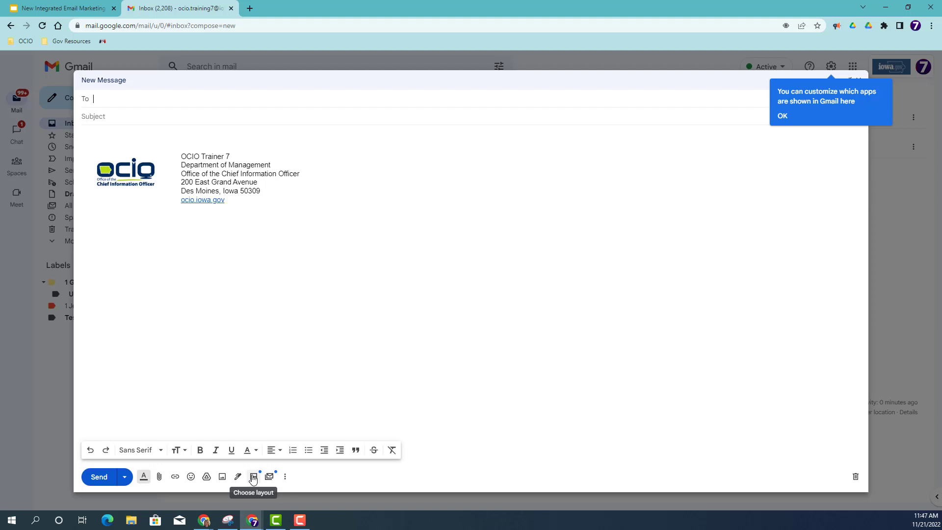
Browse the email layouts for the new message and open the default styling preferences.
{"action": "left_click", "coordinate": [253, 478]}
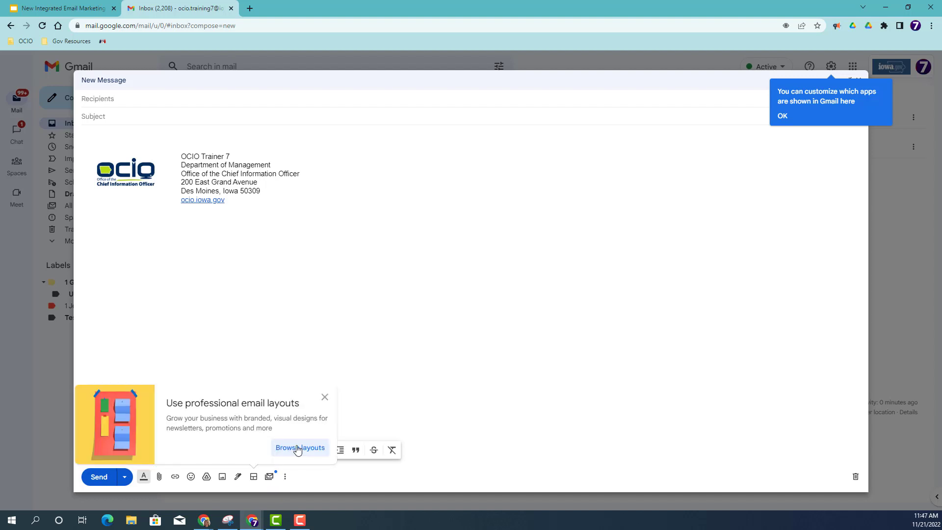
{"action": "left_click", "coordinate": [298, 448]}
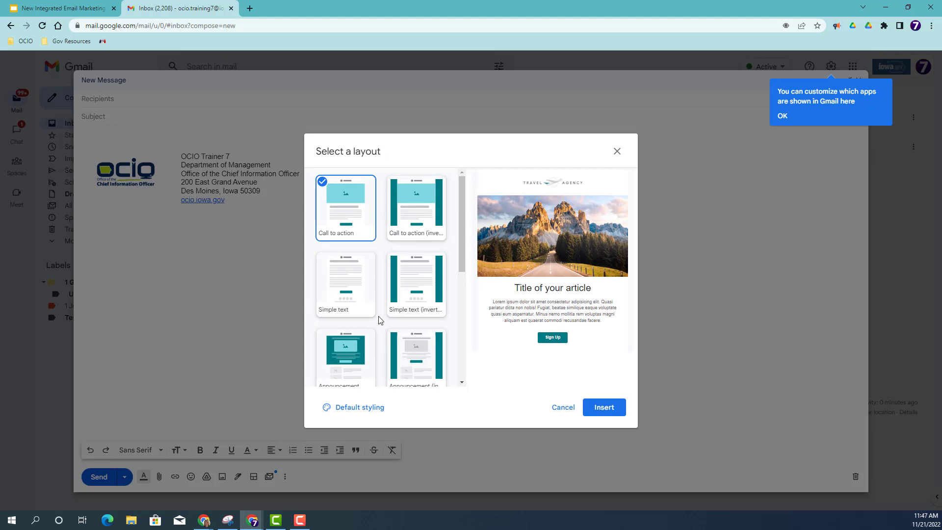
{"action": "left_click", "coordinate": [359, 408]}
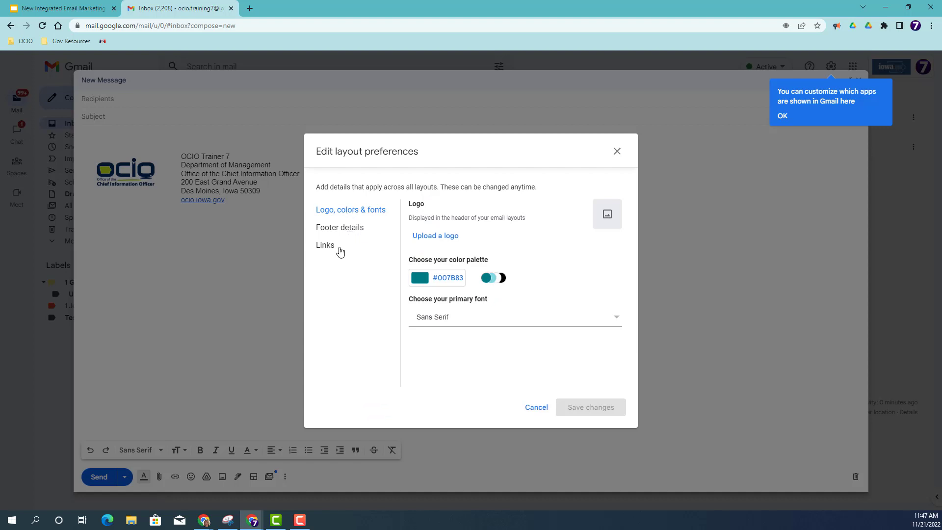
Switch to the Hands On - Layout Instructions document and open its linked Header Training drawing.
{"action": "left_click_drag", "start_coordinate": [0, 2], "coordinate": [356, 11]}
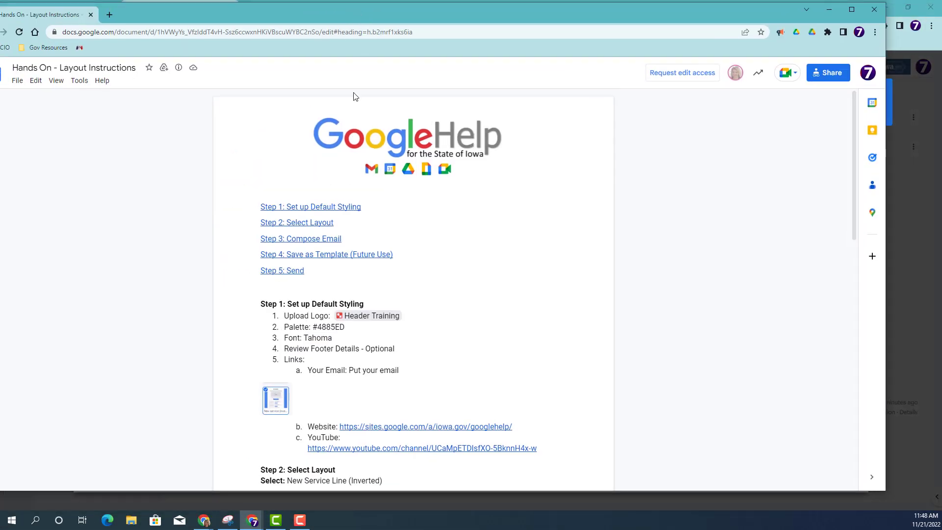
{"action": "mouse_move", "coordinate": [377, 319]}
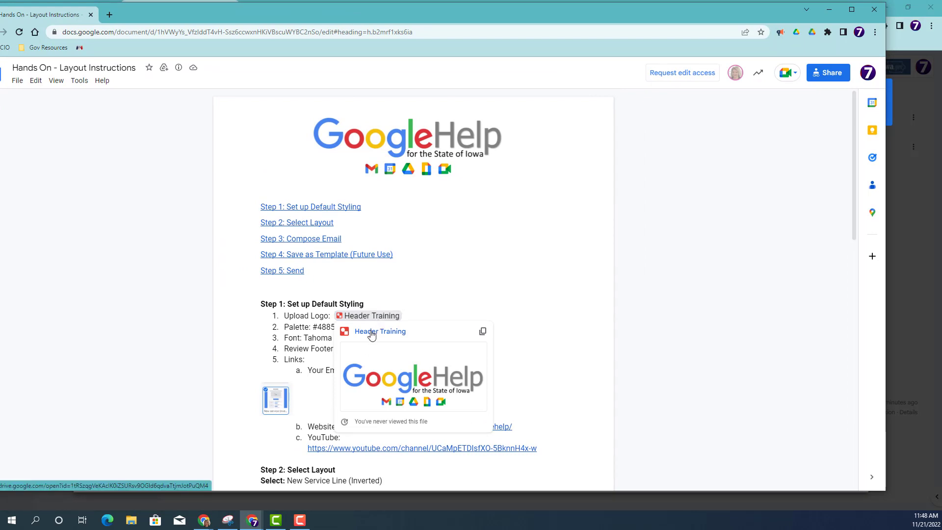
{"action": "left_click", "coordinate": [372, 335]}
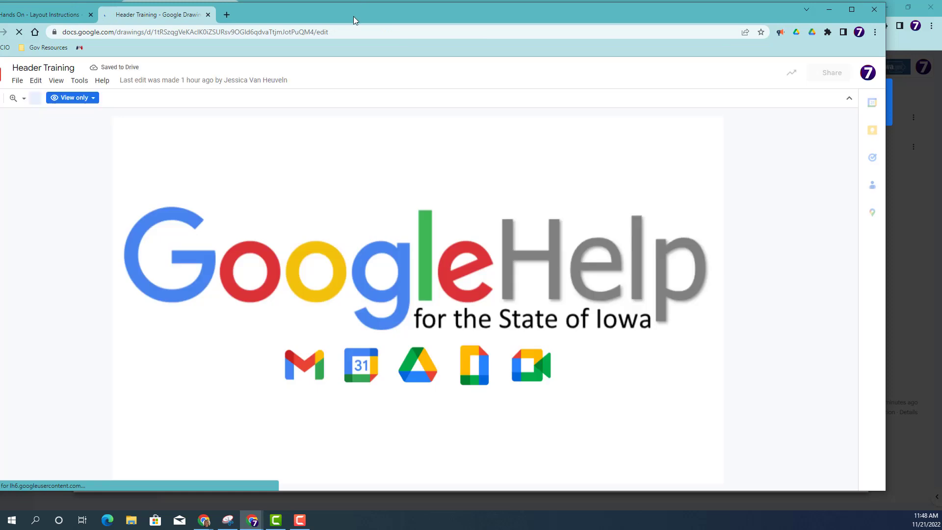
{"action": "left_click_drag", "start_coordinate": [356, 21], "coordinate": [395, 23]}
Download the Header Training drawing as a PNG image.
{"action": "left_click", "coordinate": [56, 83]}
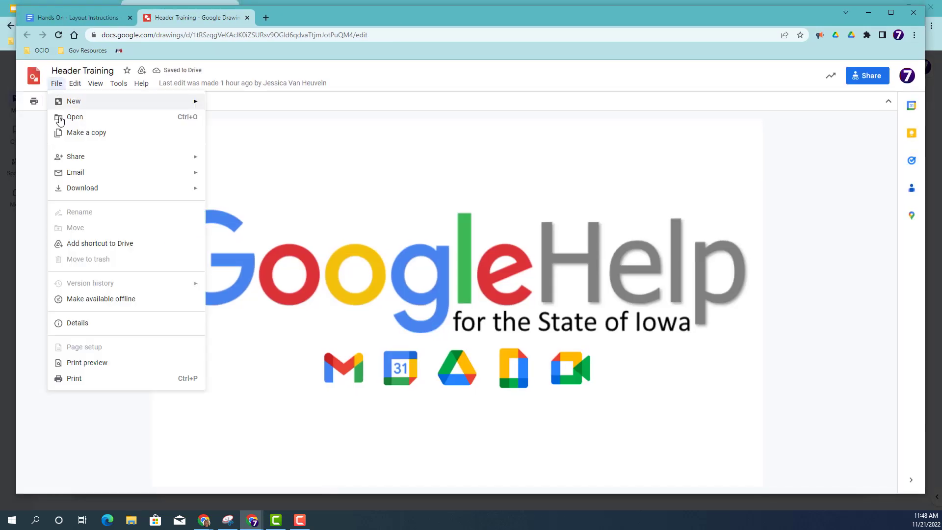
{"action": "mouse_move", "coordinate": [68, 188]}
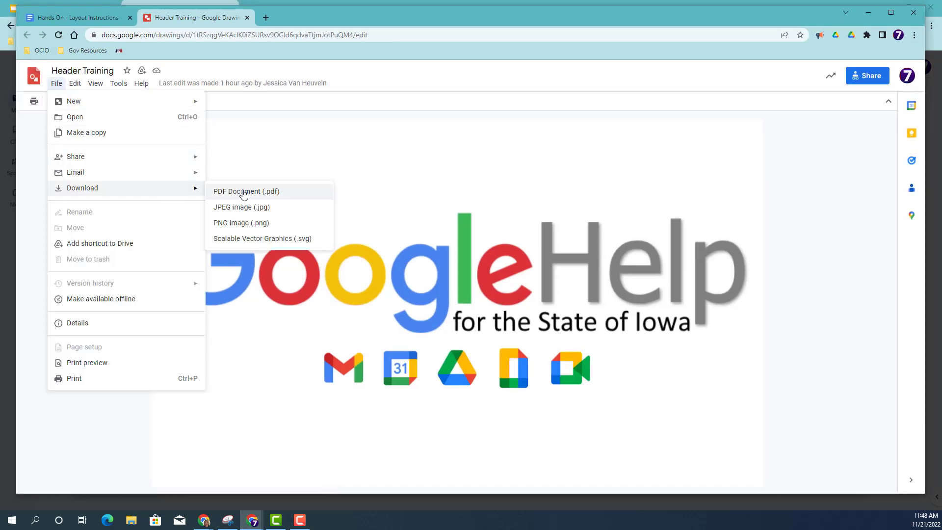
{"action": "left_click", "coordinate": [245, 223]}
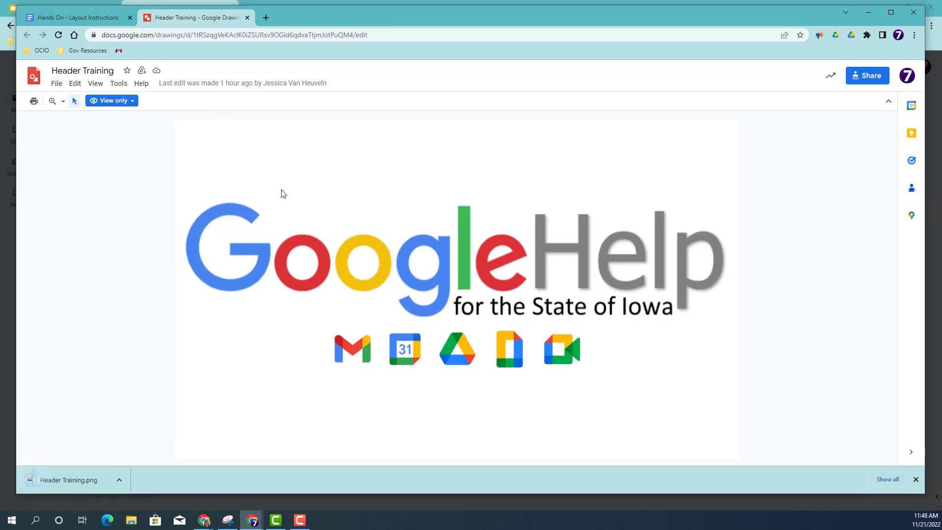
{"action": "left_click_drag", "start_coordinate": [336, 16], "coordinate": [366, 22]}
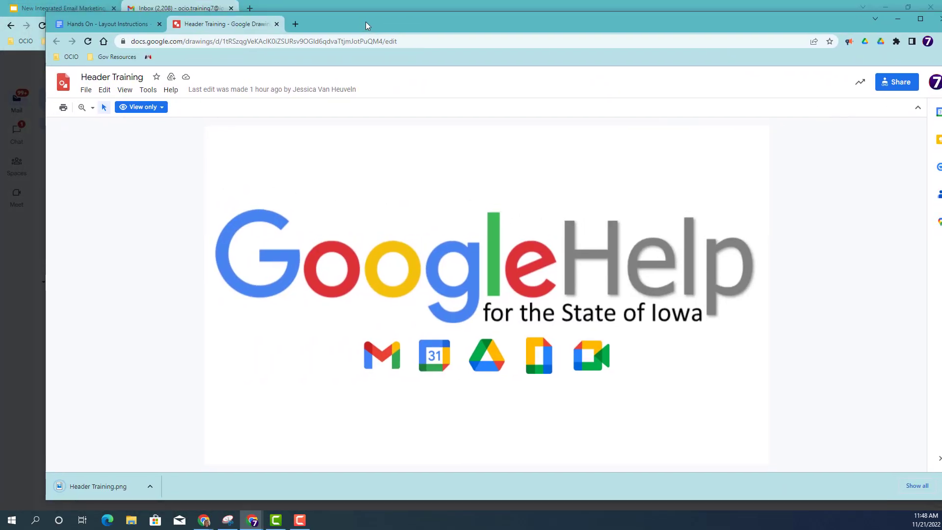
Return to the Gmail layout preferences and upload the Header Training image from the Downloads folder as the logo.
{"action": "left_click", "coordinate": [105, 25]}
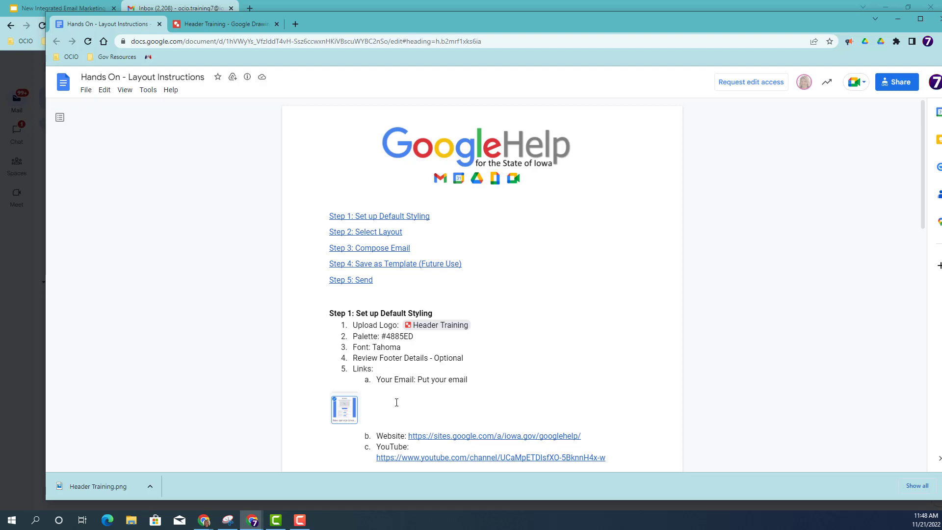
{"action": "left_click_drag", "start_coordinate": [389, 23], "coordinate": [0, 123]}
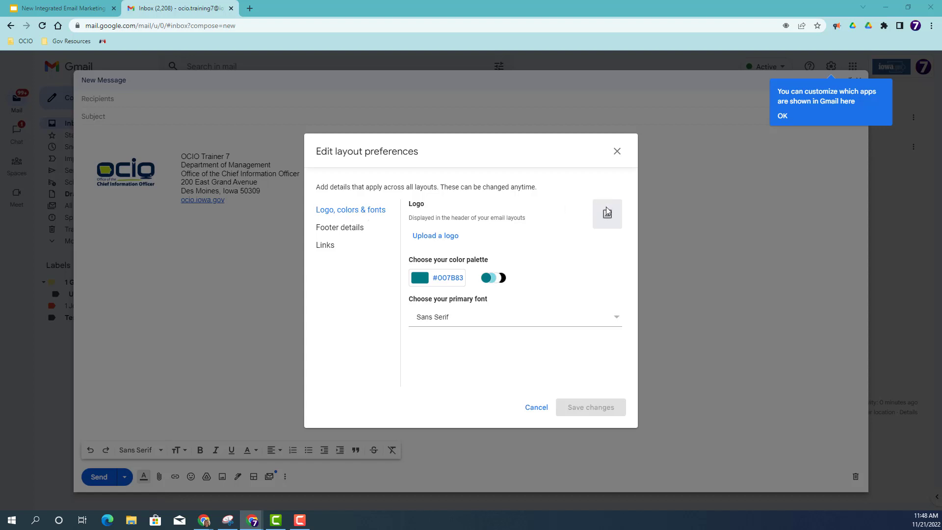
{"action": "left_click", "coordinate": [452, 237]}
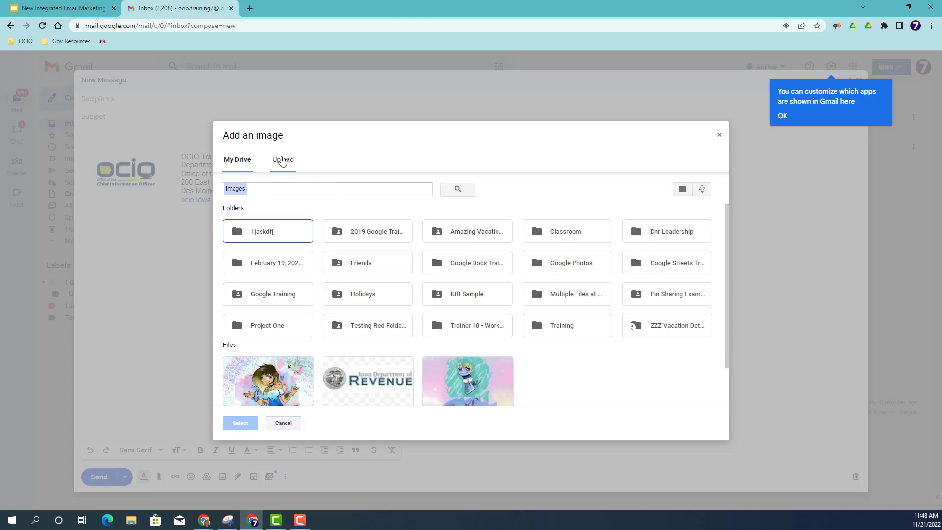
{"action": "left_click", "coordinate": [283, 160]}
{"action": "left_click", "coordinate": [481, 304]}
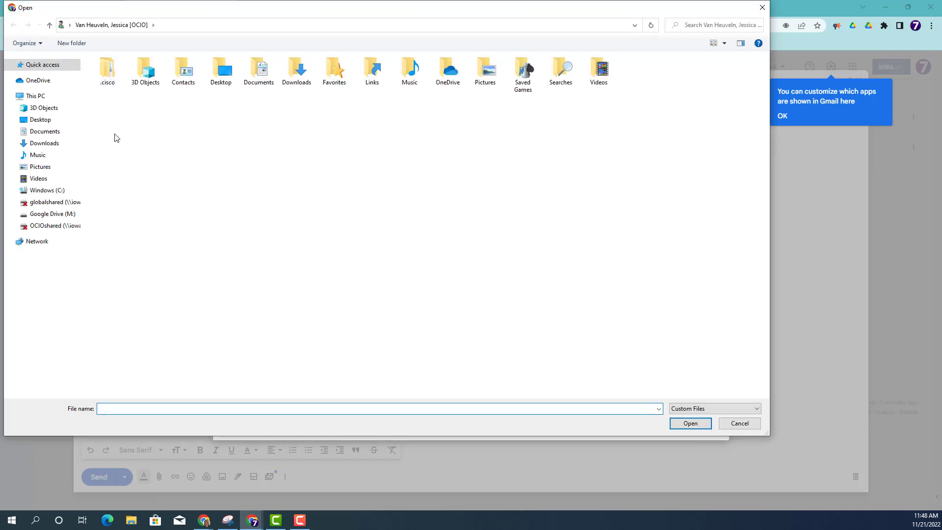
{"action": "left_click", "coordinate": [58, 145]}
{"action": "left_click", "coordinate": [114, 98]}
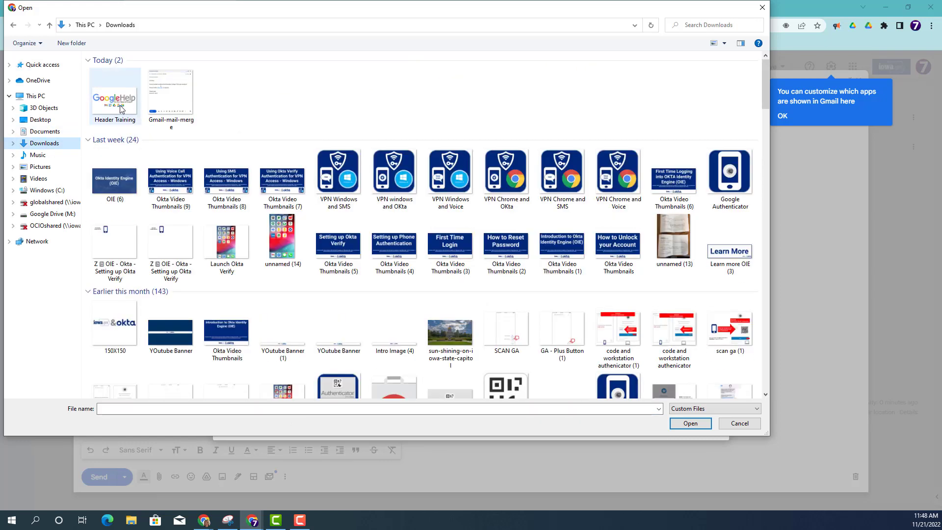
{"action": "left_click", "coordinate": [690, 423]}
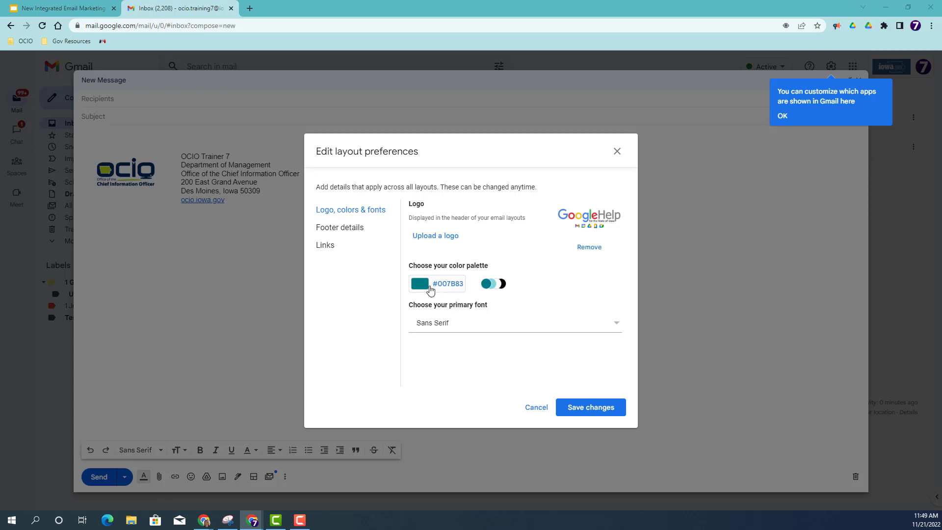
Set the layout color palette to the custom color #4885ED and the primary font to Tahoma.
{"action": "left_click", "coordinate": [448, 288]}
{"action": "left_click", "coordinate": [487, 349]}
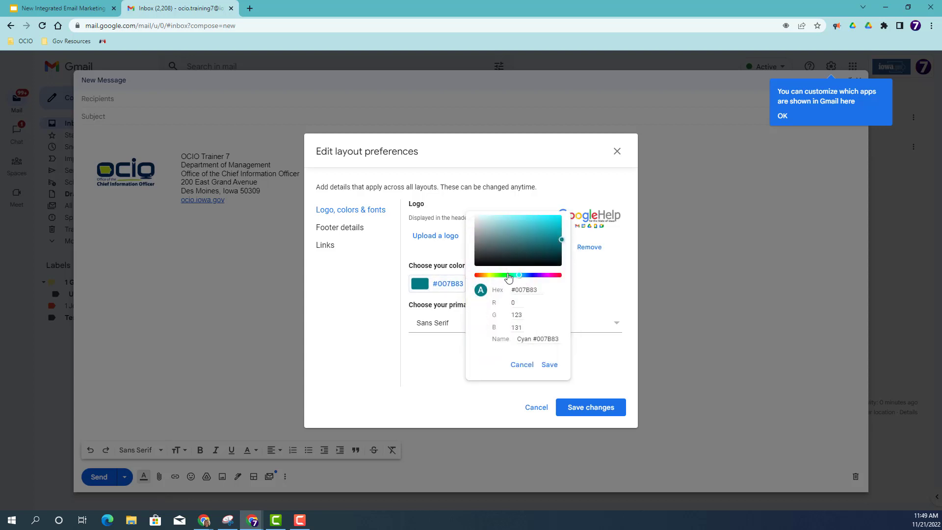
{"action": "triple_click", "coordinate": [536, 291]}
{"action": "type", "text": "#4885ED"}
{"action": "left_click", "coordinate": [549, 365]}
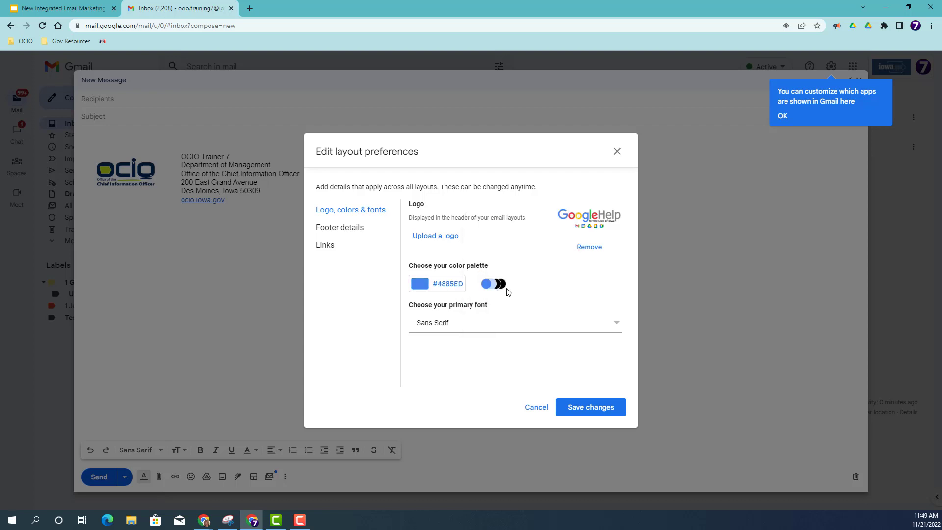
{"action": "left_click", "coordinate": [482, 330]}
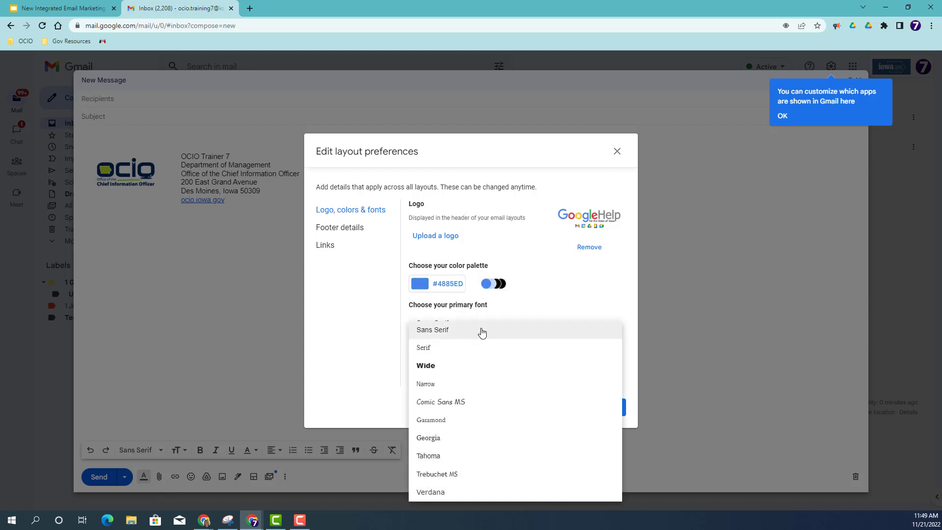
{"action": "left_click", "coordinate": [446, 464]}
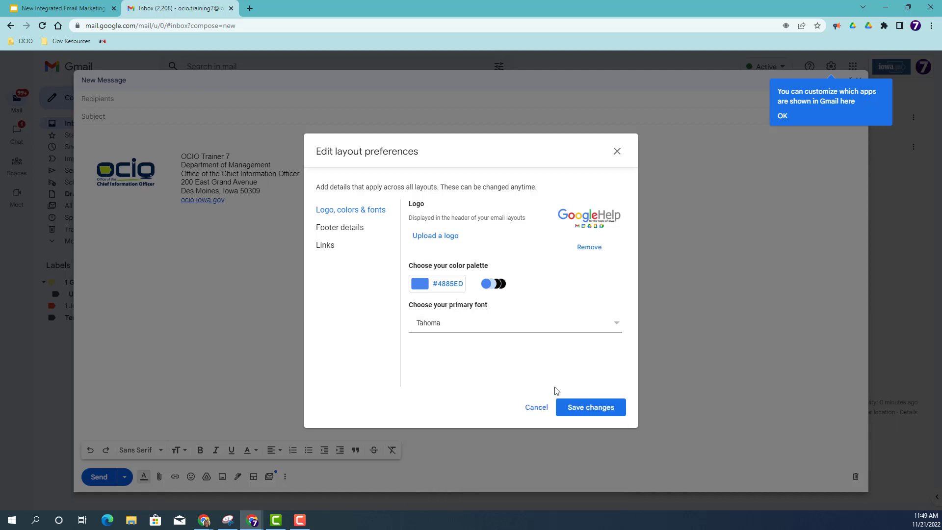
{"action": "left_click", "coordinate": [345, 228]}
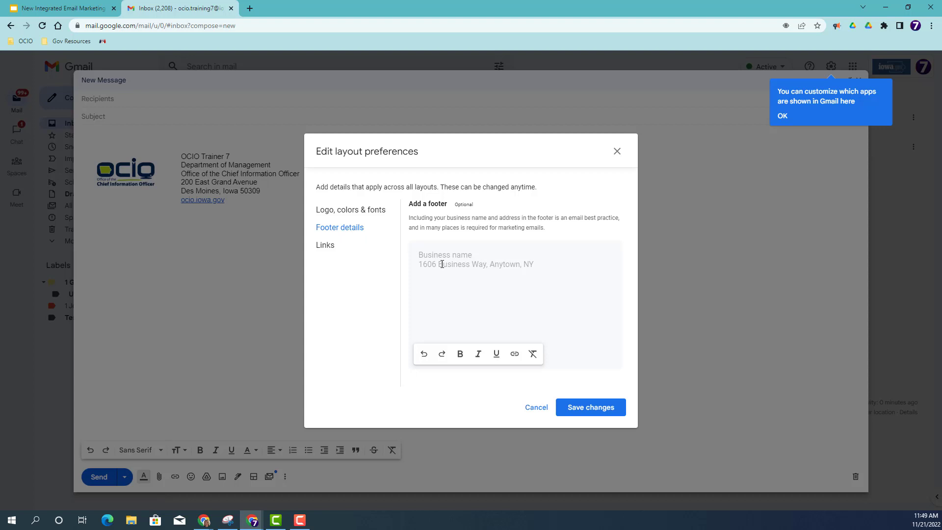
{"action": "left_click", "coordinate": [323, 249]}
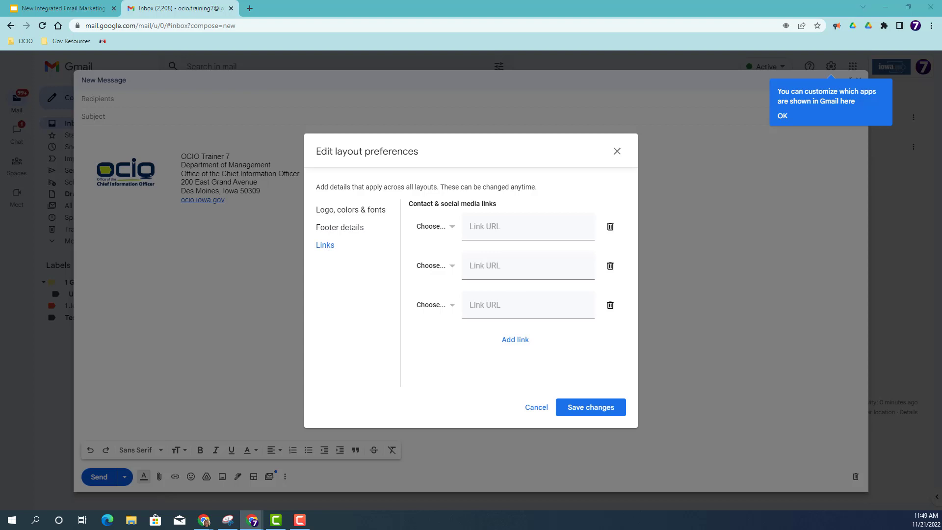
{"action": "left_click", "coordinate": [455, 229]}
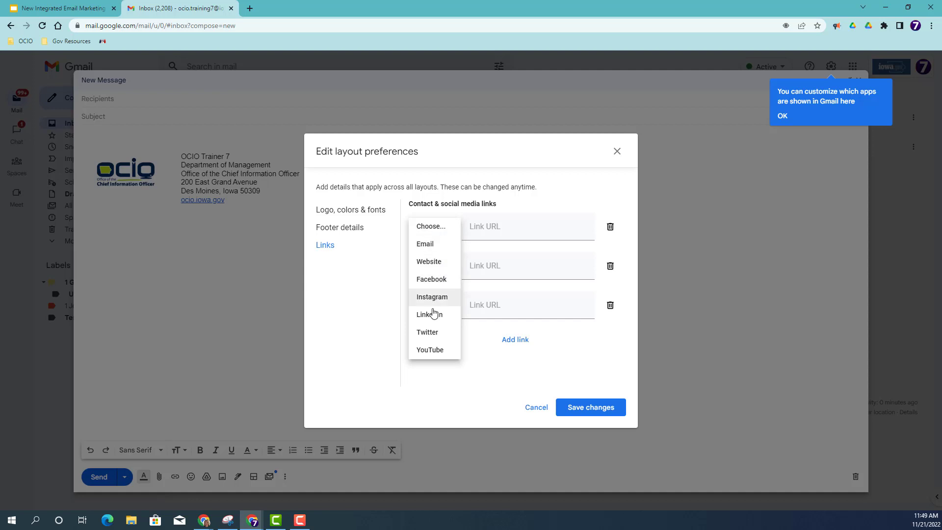
{"action": "left_click", "coordinate": [431, 350]}
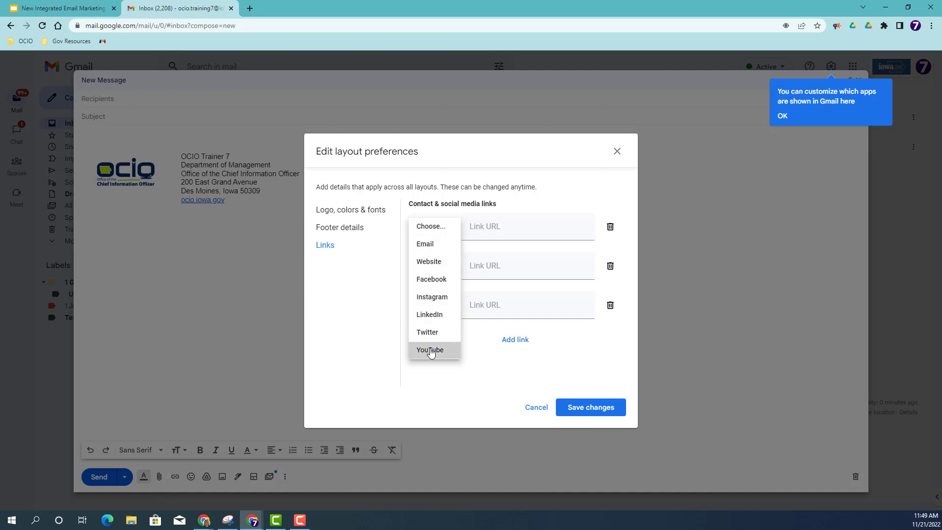
{"action": "left_click", "coordinate": [475, 225]}
{"action": "type", "text": "https://www.youtube.com/channel/UCaMpETDIsfXO-5BknnH4x-w"}
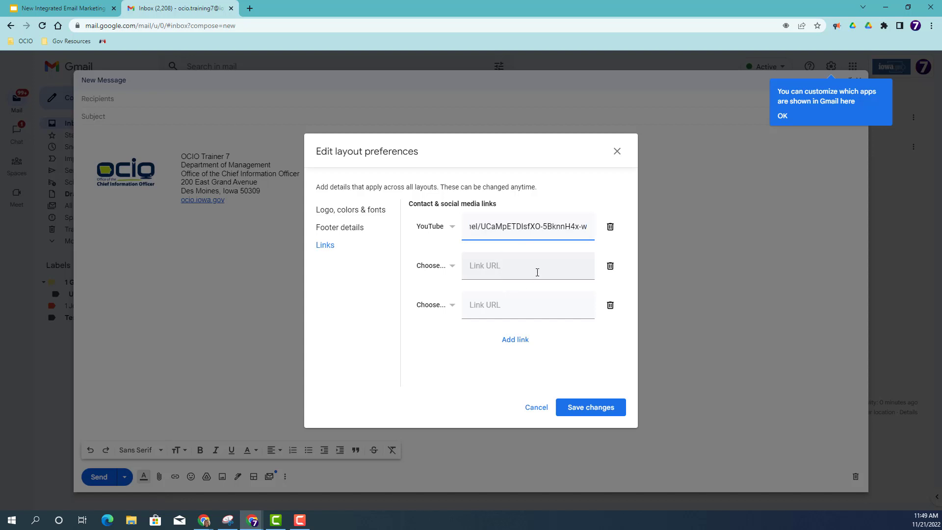
{"action": "left_click", "coordinate": [591, 409]}
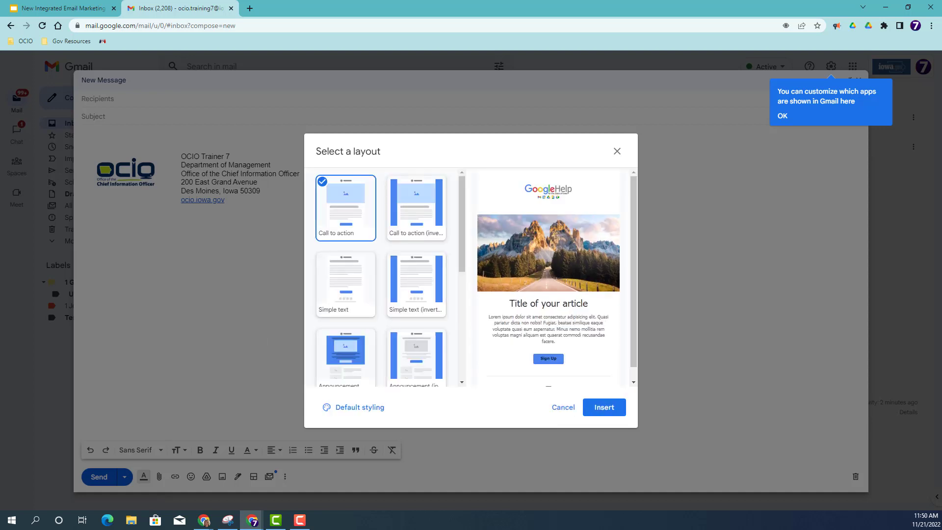
Check the instructions document for the required layout, and insert the New service (inverted) layout into the message.
{"action": "key", "text": "alt+Tab"}
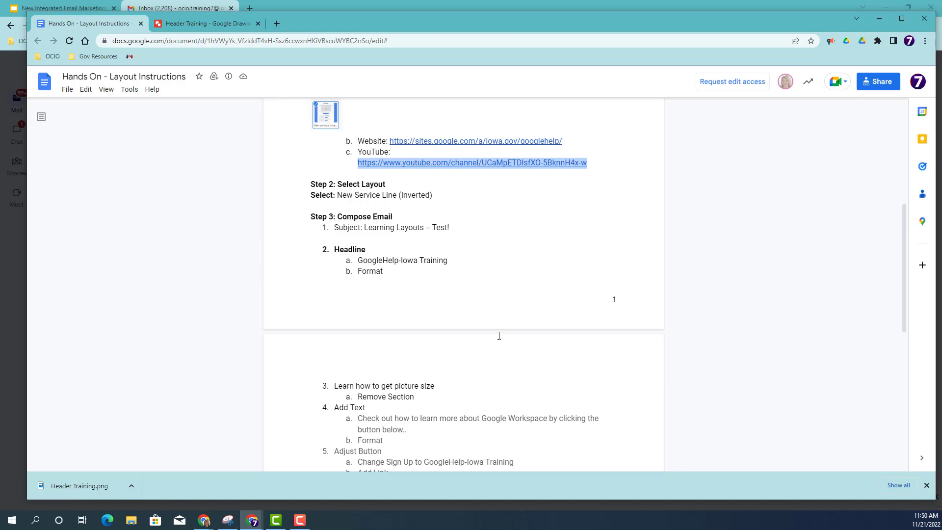
{"action": "left_click_drag", "start_coordinate": [416, 24], "coordinate": [0, 26]}
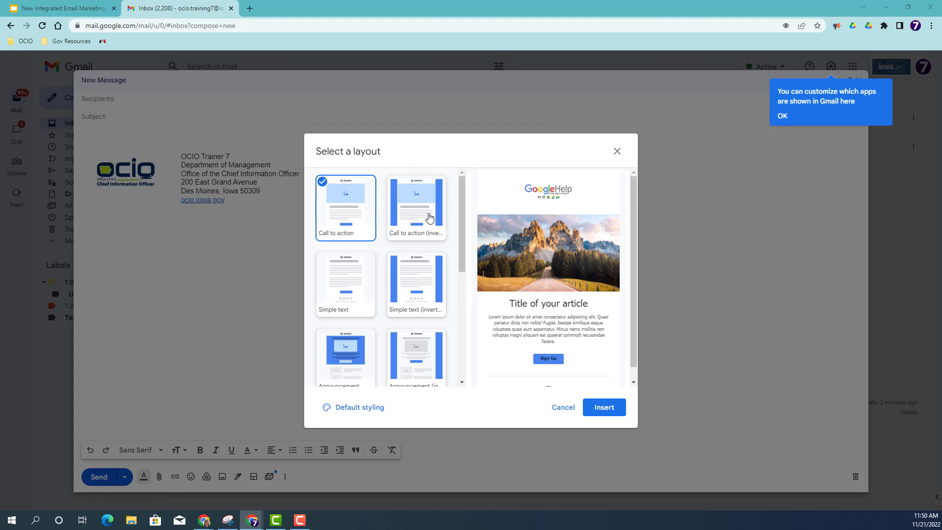
{"action": "scroll", "coordinate": [423, 250], "scroll_direction": "down", "scroll_amount": 2}
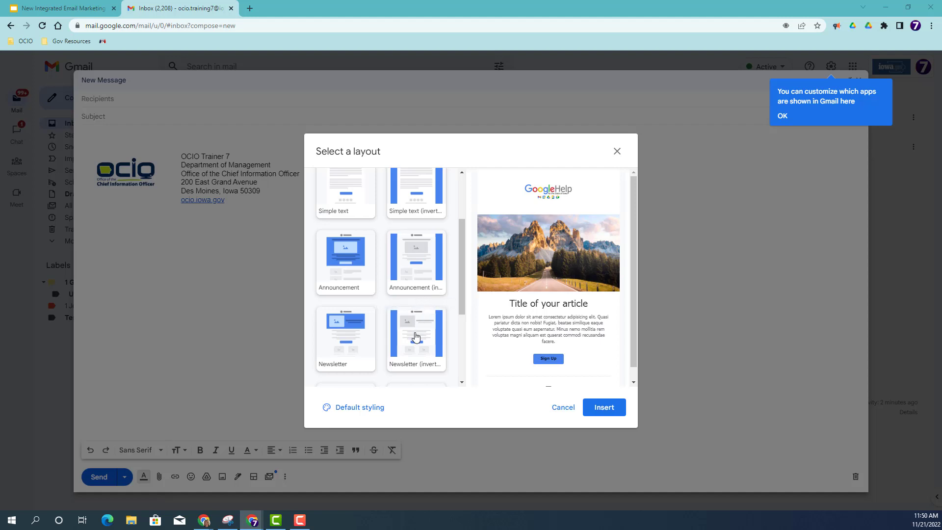
{"action": "scroll", "coordinate": [416, 337], "scroll_direction": "down", "scroll_amount": 1}
{"action": "scroll", "coordinate": [415, 336], "scroll_direction": "down", "scroll_amount": 2}
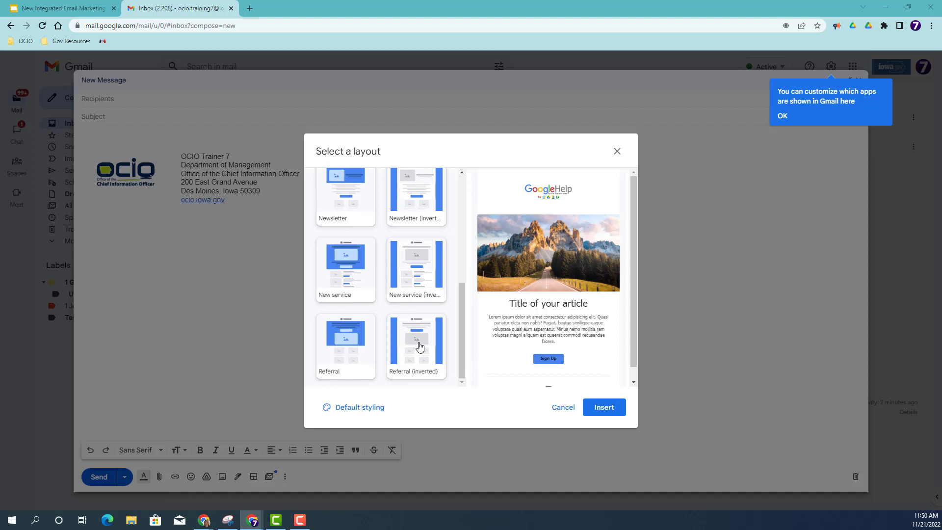
{"action": "left_click", "coordinate": [420, 276]}
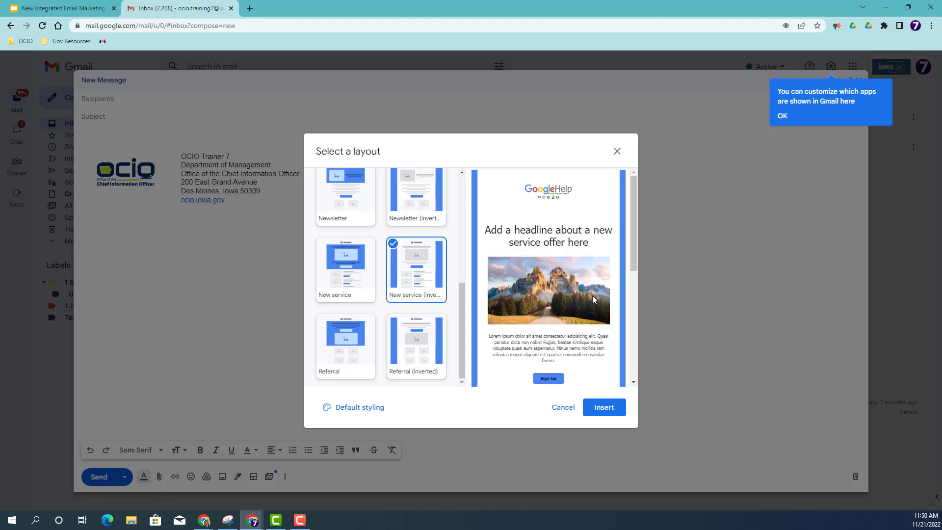
{"action": "left_click", "coordinate": [606, 411]}
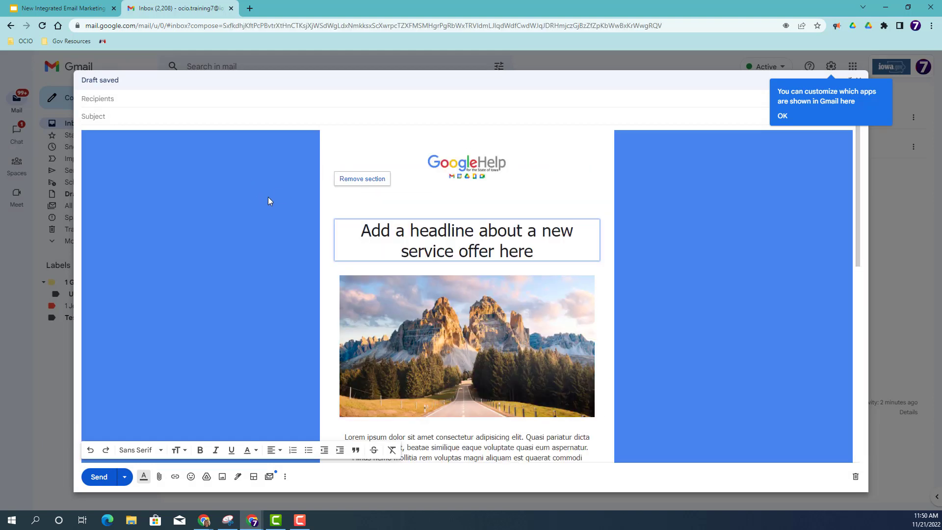
Give the message the subject "Learning Layouts - Training" and add the OCIO Training7 account and a colleague as recipients.
{"action": "left_click", "coordinate": [100, 117]}
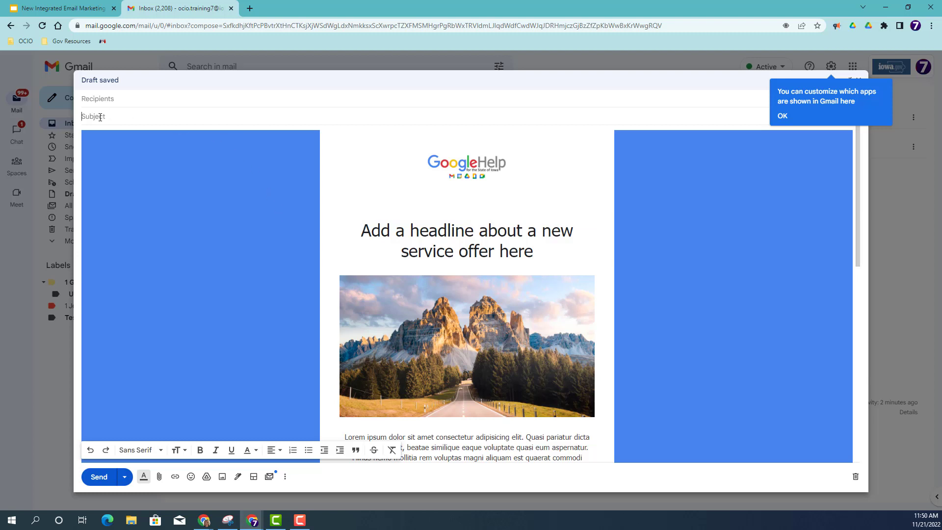
{"action": "type", "text": "Learning Layouts - Training"}
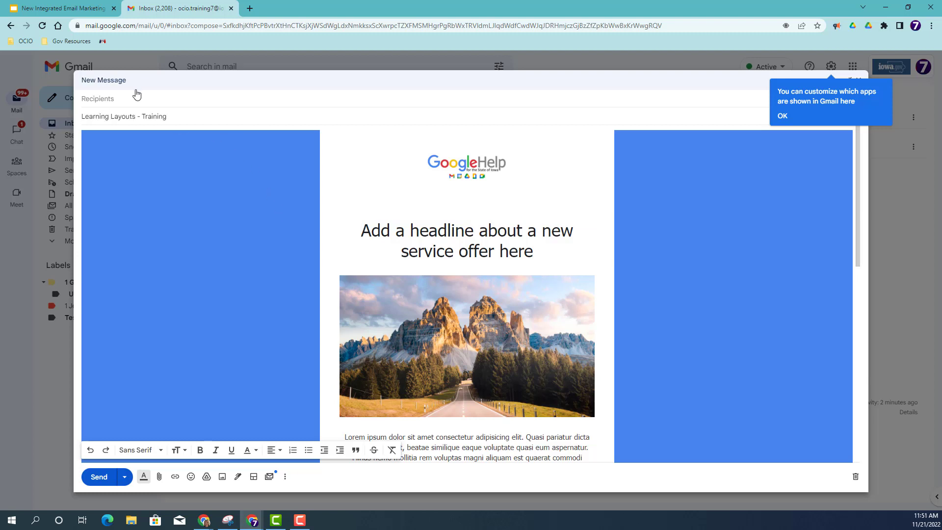
{"action": "left_click", "coordinate": [128, 101]}
{"action": "type", "text": "j"}
{"action": "type", "text": "ocio"}
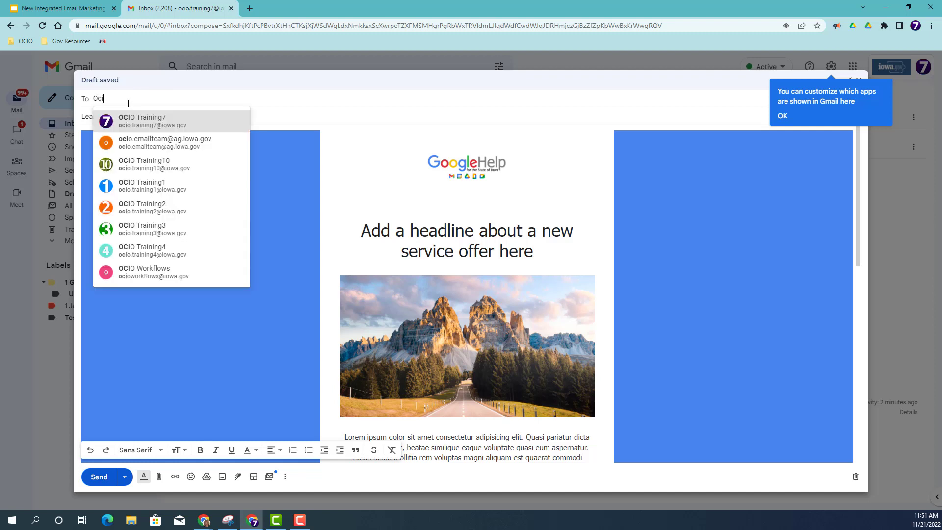
{"action": "left_click", "coordinate": [142, 121]}
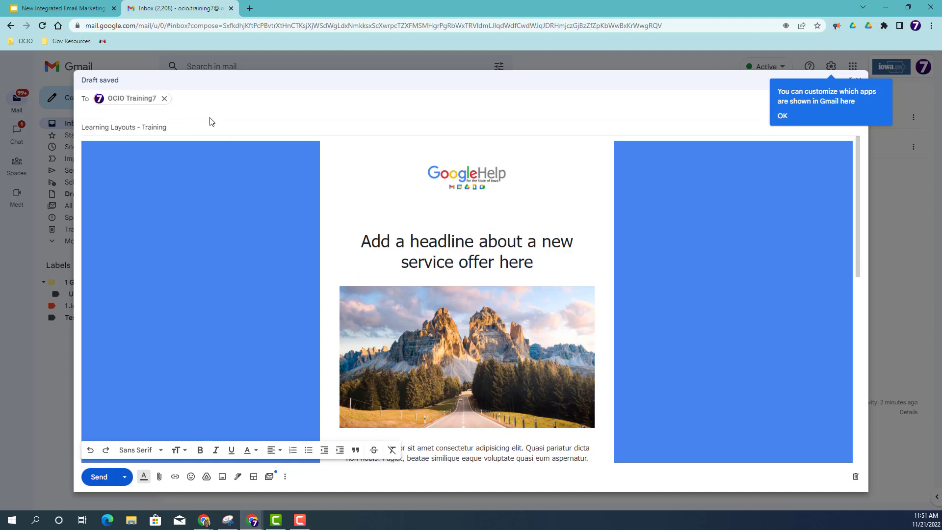
{"action": "type", "text": "jessica"}
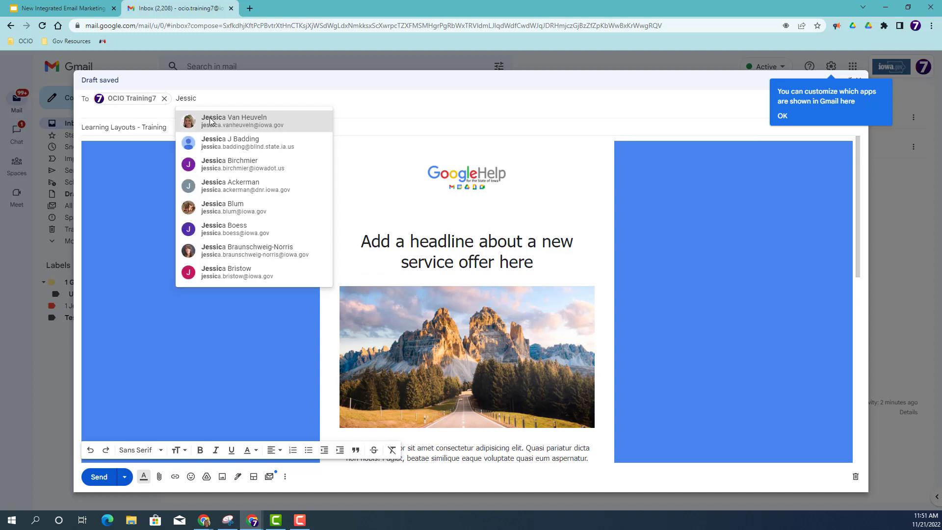
{"action": "left_click", "coordinate": [211, 122]}
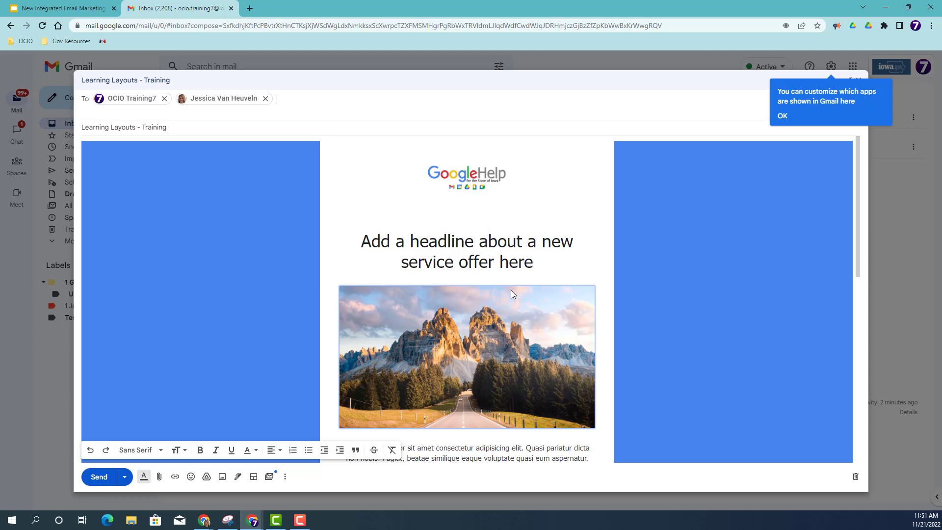
Replace the placeholder headline under the logo with "GoogleHelp-Iowa Training".
{"action": "left_click", "coordinate": [493, 253]}
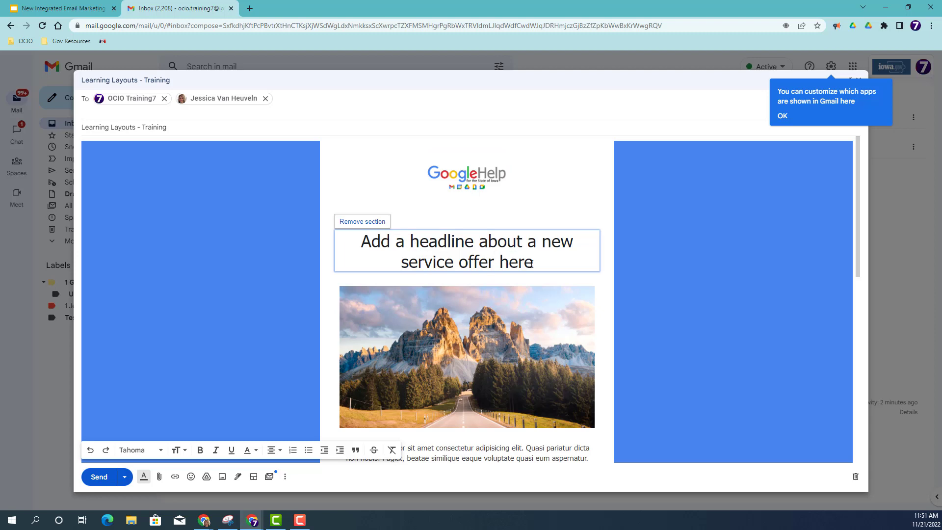
{"action": "left_click_drag", "start_coordinate": [534, 261], "coordinate": [336, 246]}
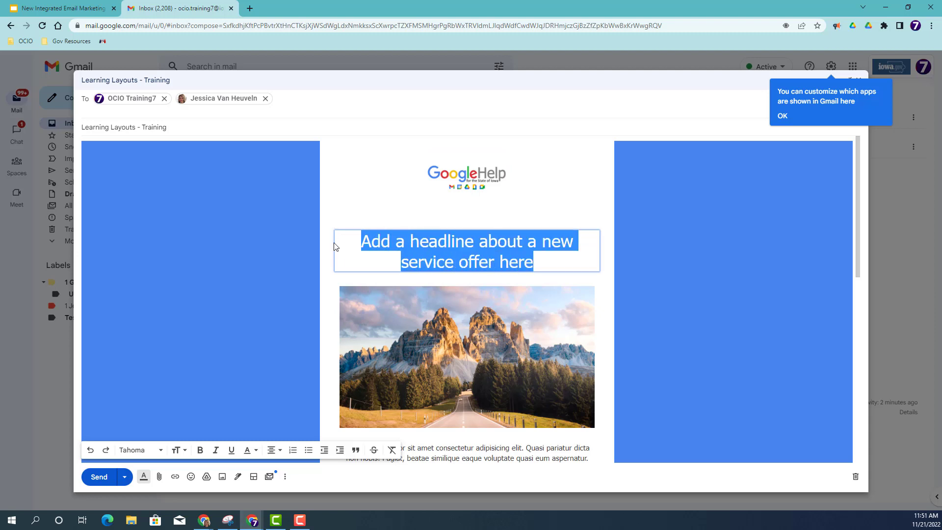
{"action": "type", "text": "Go"}
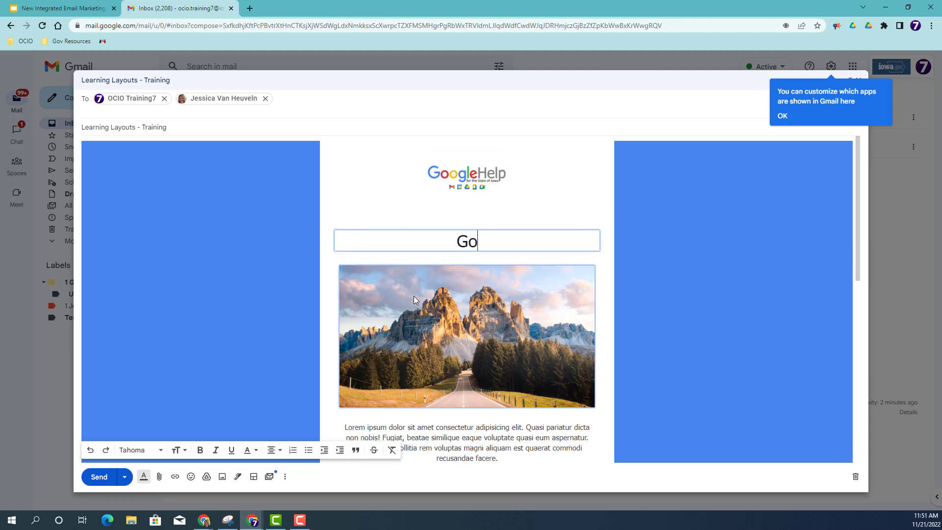
{"action": "type", "text": "ogleHeop"}
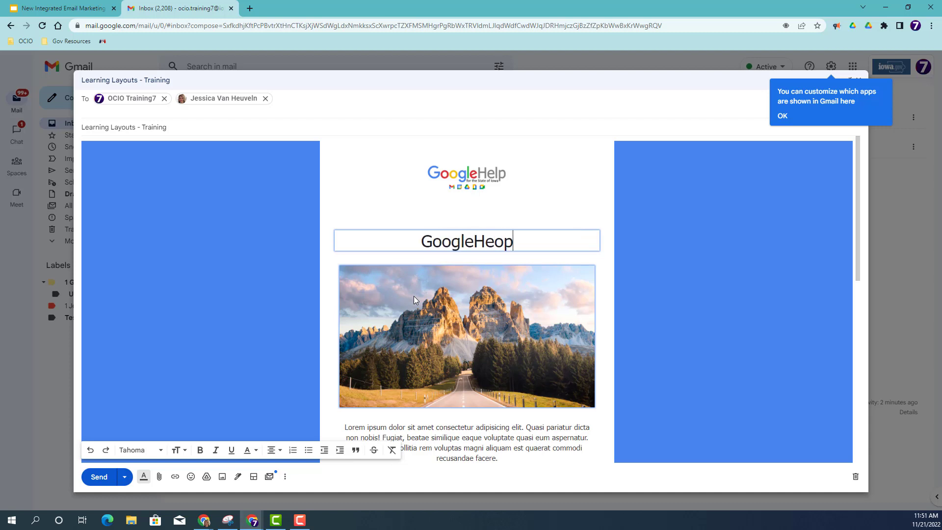
{"action": "key", "text": "BackSpace"}
{"action": "key", "text": "BackSpace"}
{"action": "type", "text": "lp-"}
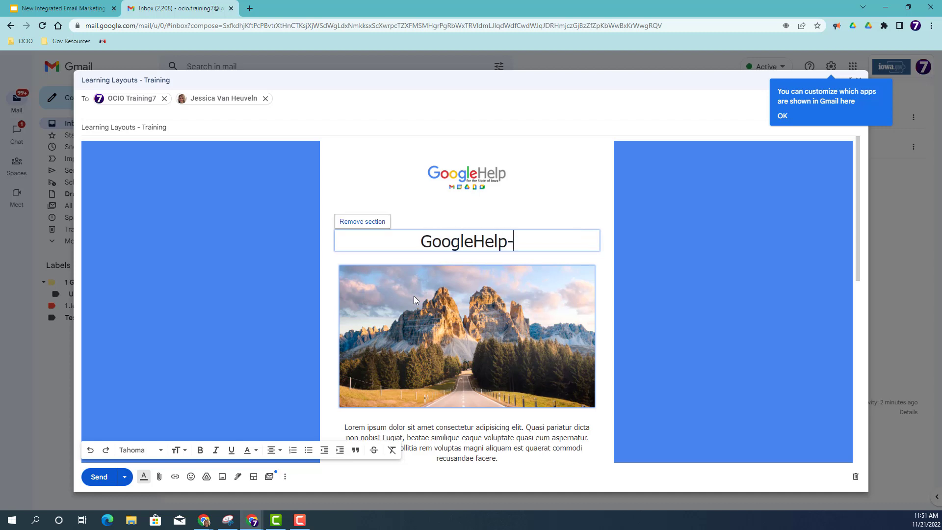
{"action": "type", "text": "Iowa Training"}
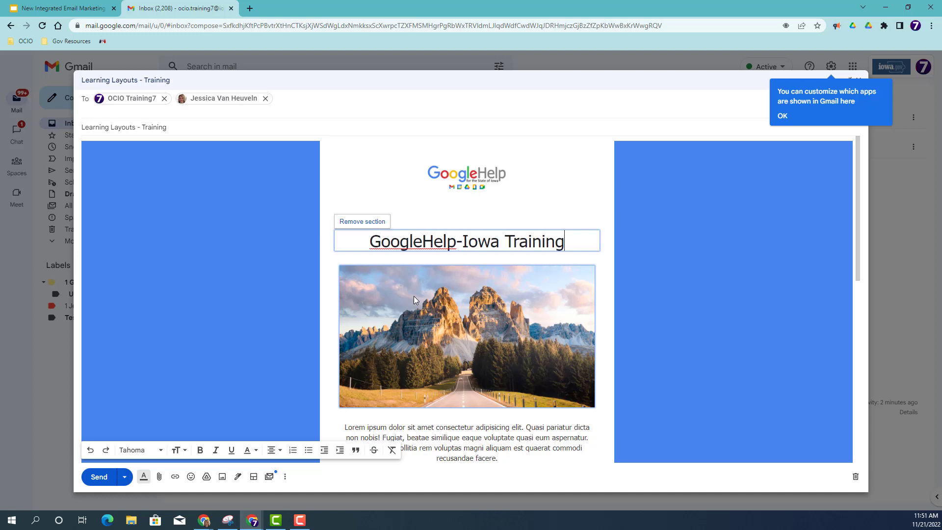
Save the layout's mountain image to the Downloads folder as the JPEG travel_1-540x300@2x (2).
{"action": "left_click", "coordinate": [496, 330]}
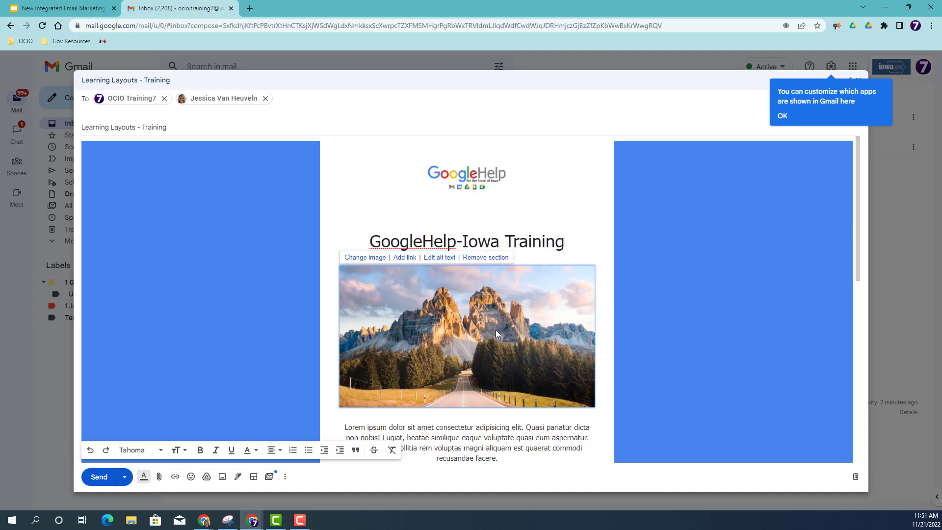
{"action": "scroll", "coordinate": [497, 330], "scroll_direction": "down", "scroll_amount": 1}
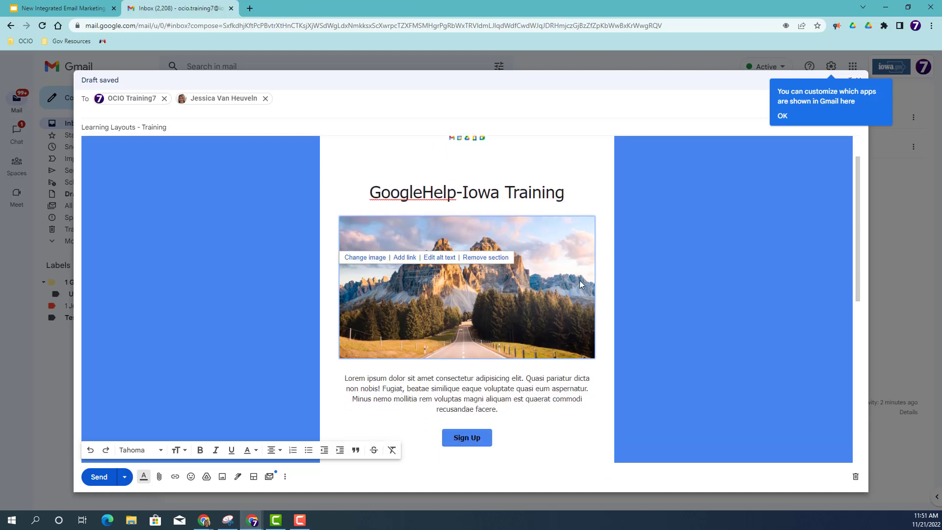
{"action": "left_click", "coordinate": [481, 333]}
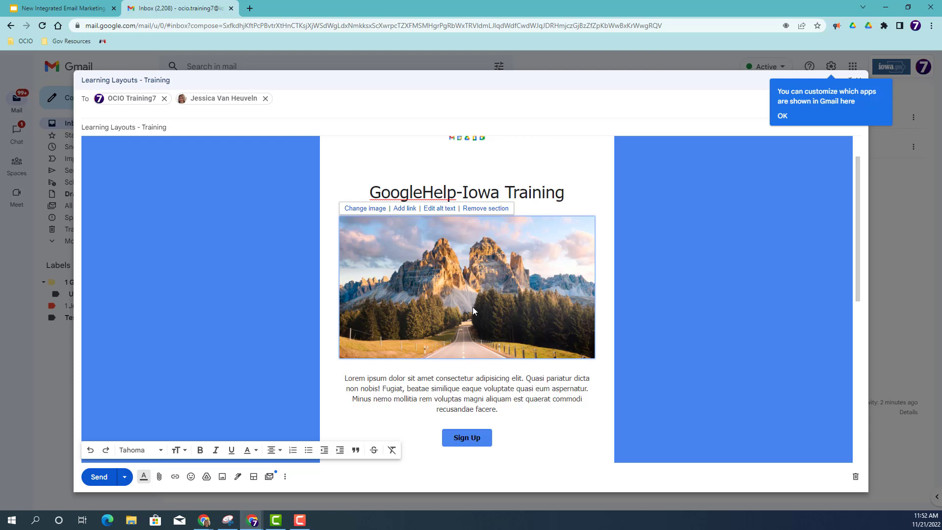
{"action": "right_click", "coordinate": [437, 276]}
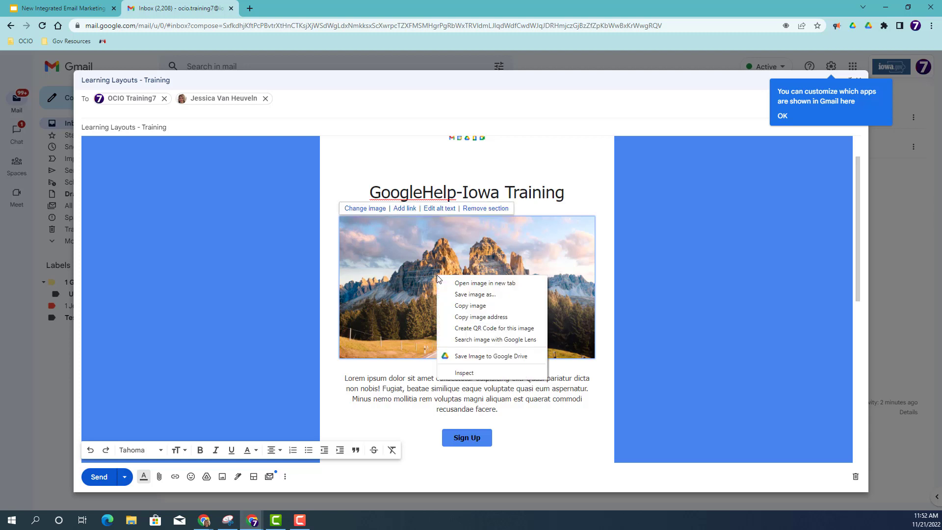
{"action": "left_click", "coordinate": [465, 299]}
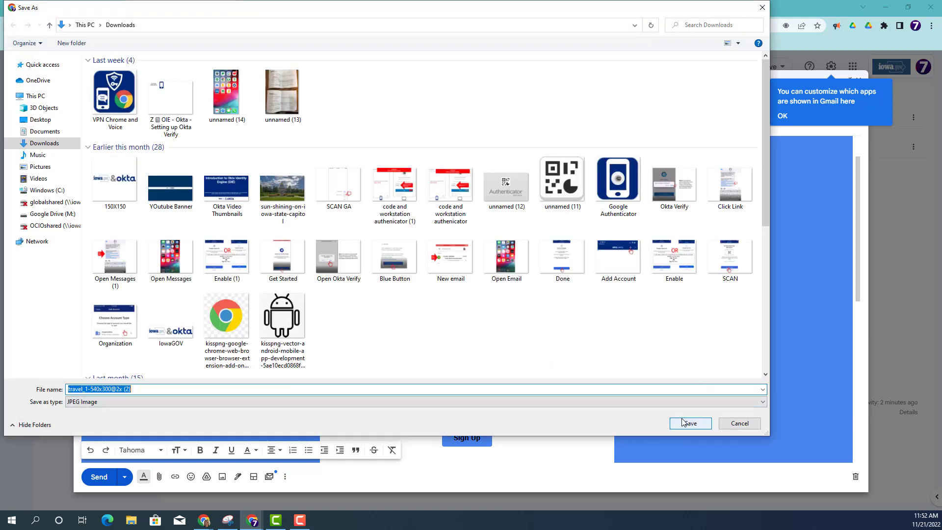
{"action": "left_click", "coordinate": [92, 389]}
{"action": "left_click_drag", "start_coordinate": [134, 389], "coordinate": [31, 379]}
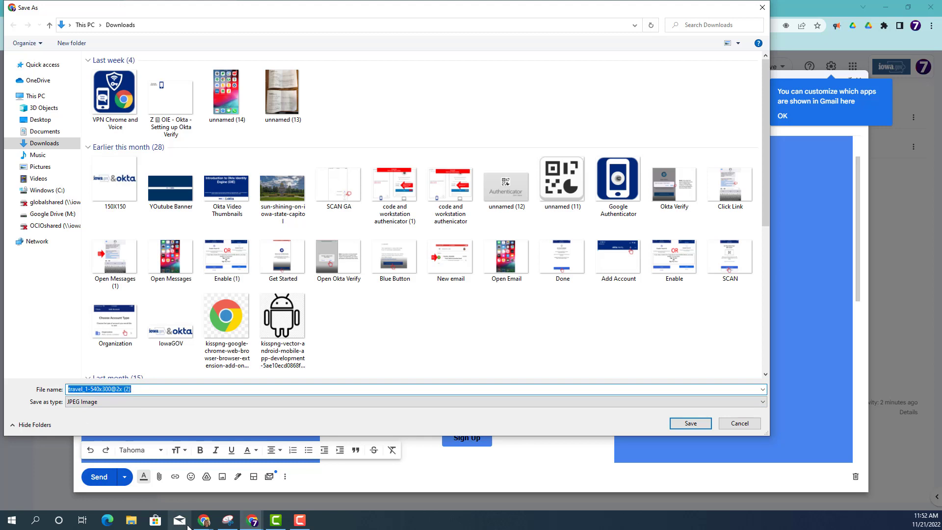
{"action": "left_click", "coordinate": [697, 425]}
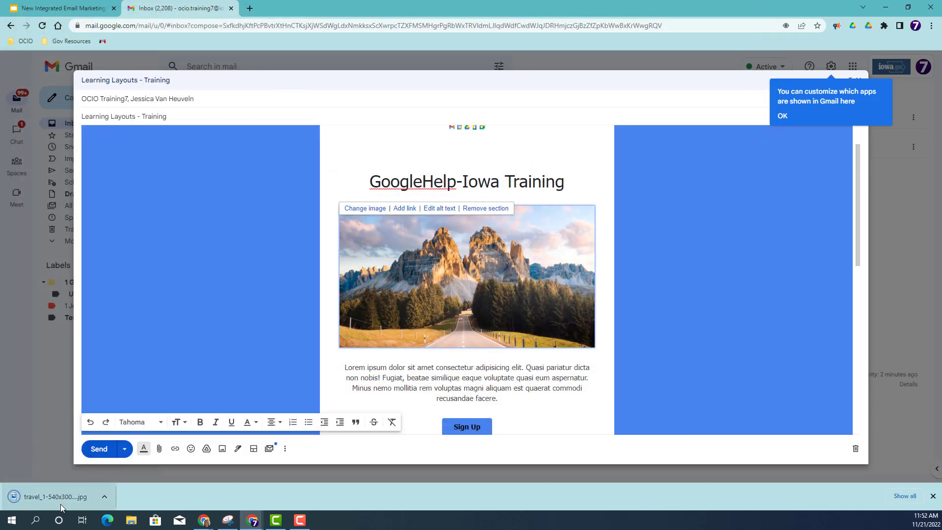
Show the downloaded travel image in its folder and examine its pixel dimensions in the detailed file properties.
{"action": "right_click", "coordinate": [55, 502]}
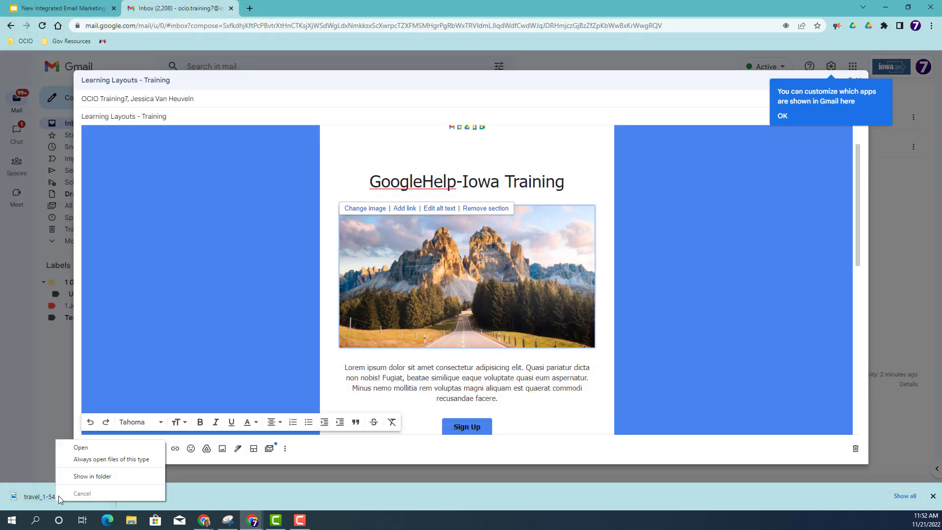
{"action": "left_click", "coordinate": [74, 475]}
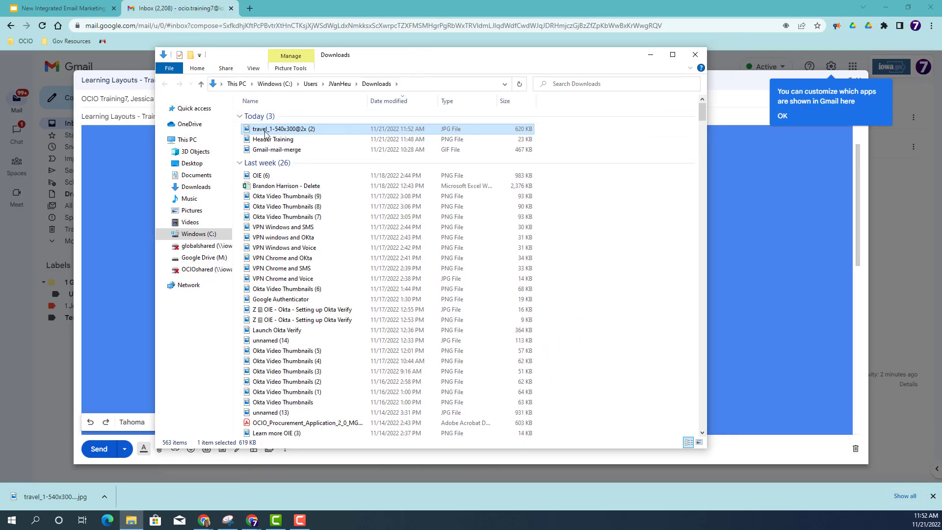
{"action": "right_click", "coordinate": [266, 133]}
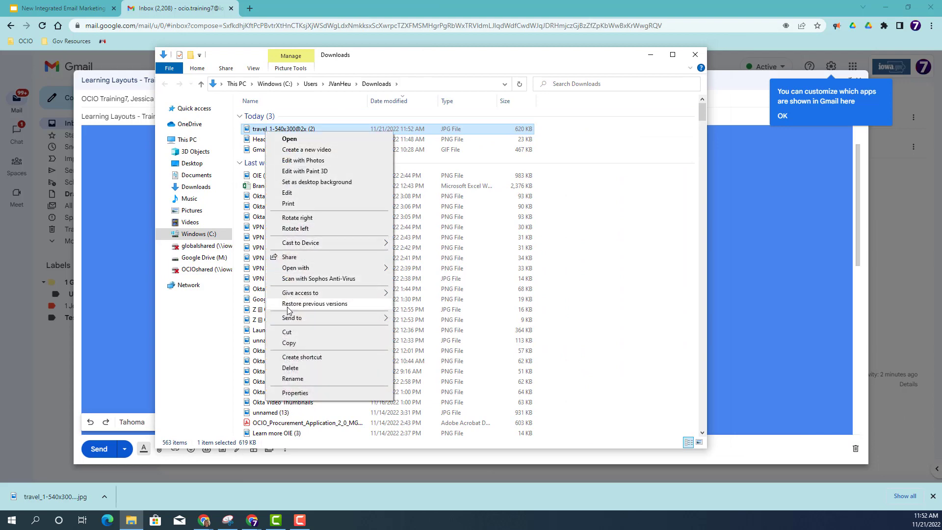
{"action": "left_click", "coordinate": [294, 394]}
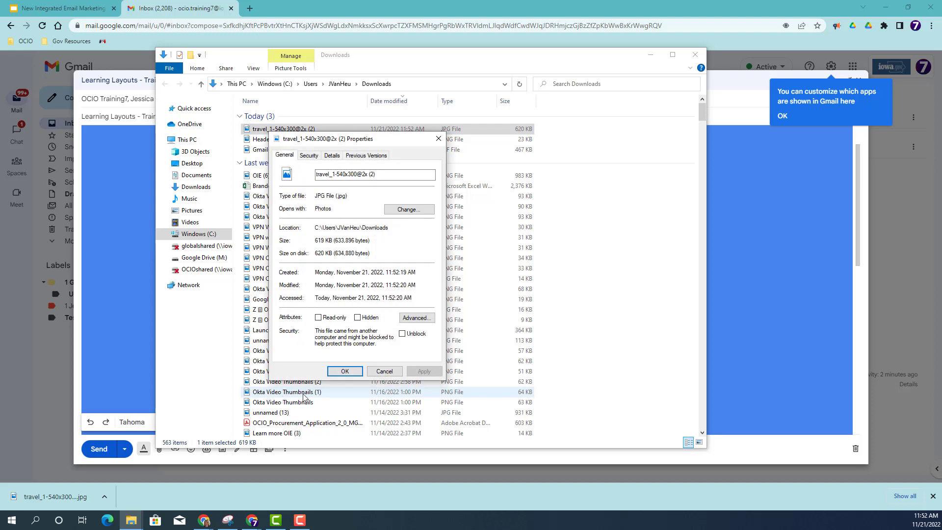
{"action": "left_click", "coordinate": [383, 374]}
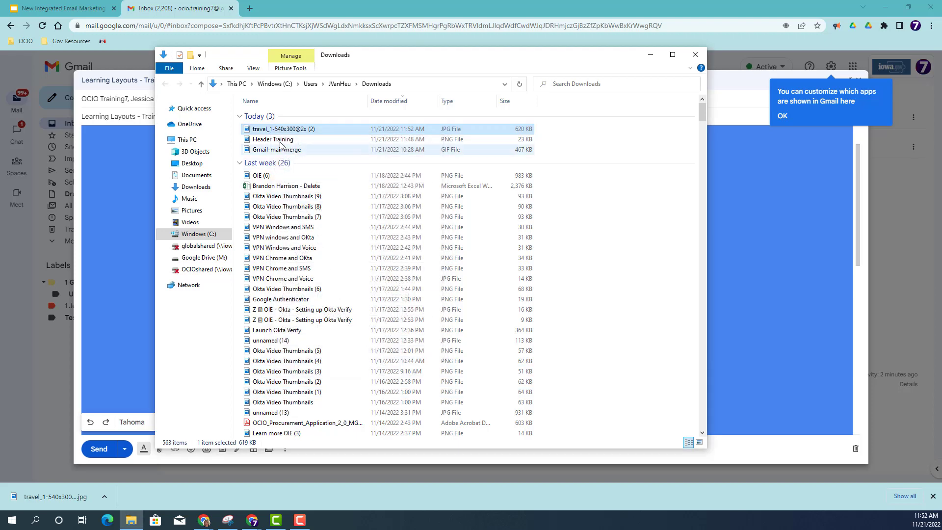
{"action": "right_click", "coordinate": [280, 131]}
{"action": "left_click", "coordinate": [318, 392]}
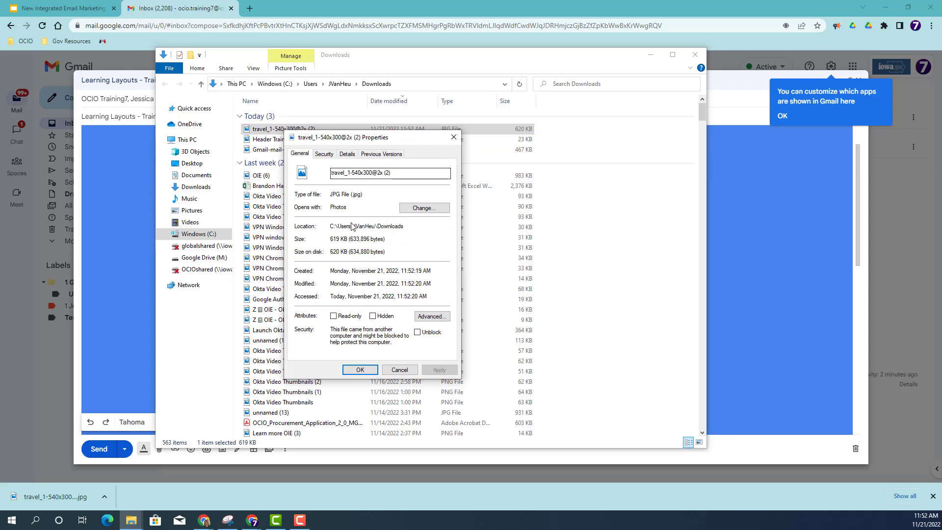
{"action": "left_click", "coordinate": [350, 155]}
{"action": "scroll", "coordinate": [379, 295], "scroll_direction": "down", "scroll_amount": 1}
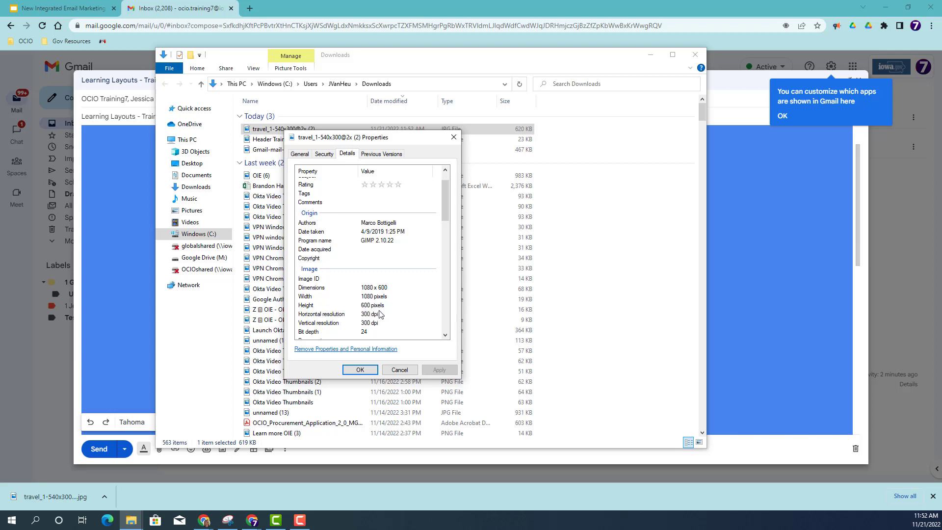
{"action": "left_click", "coordinate": [393, 372]}
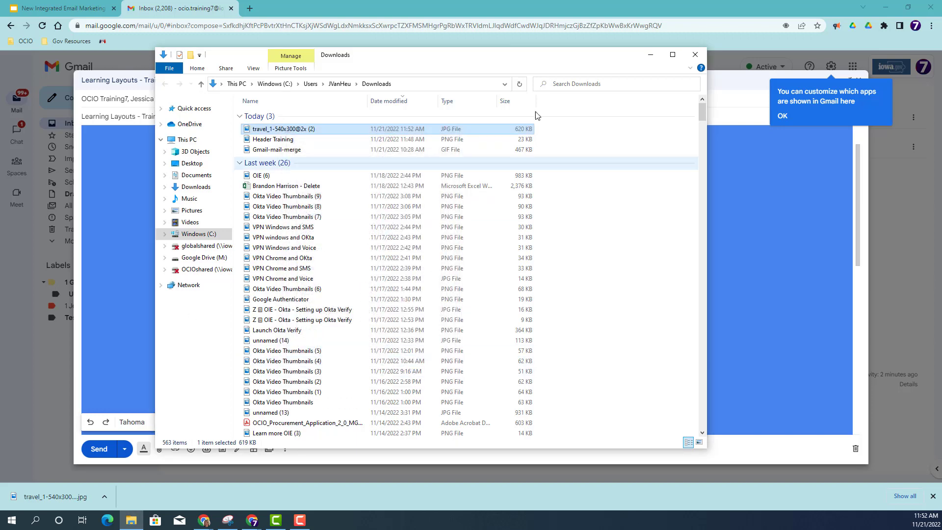
Return to the message and remove the mountain image section below the headline.
{"action": "left_click_drag", "start_coordinate": [512, 57], "coordinate": [0, 98]}
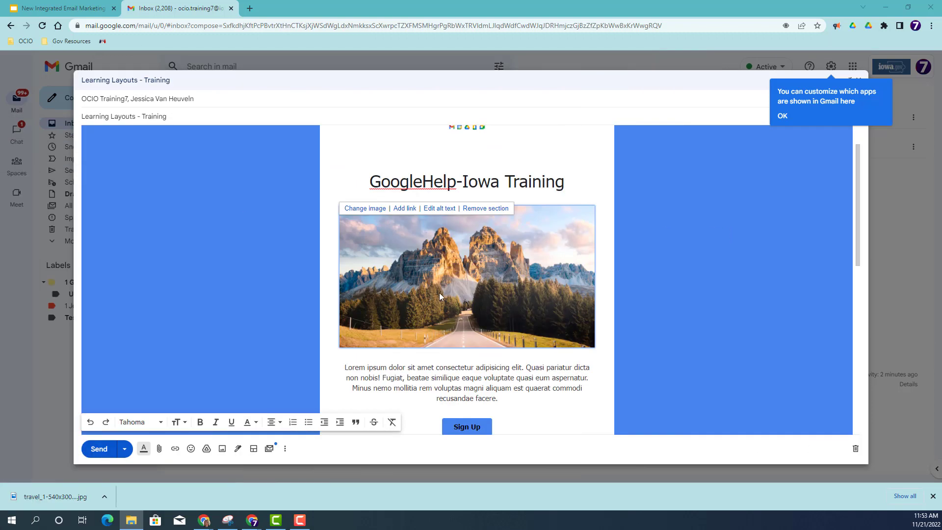
{"action": "left_click", "coordinate": [234, 223]}
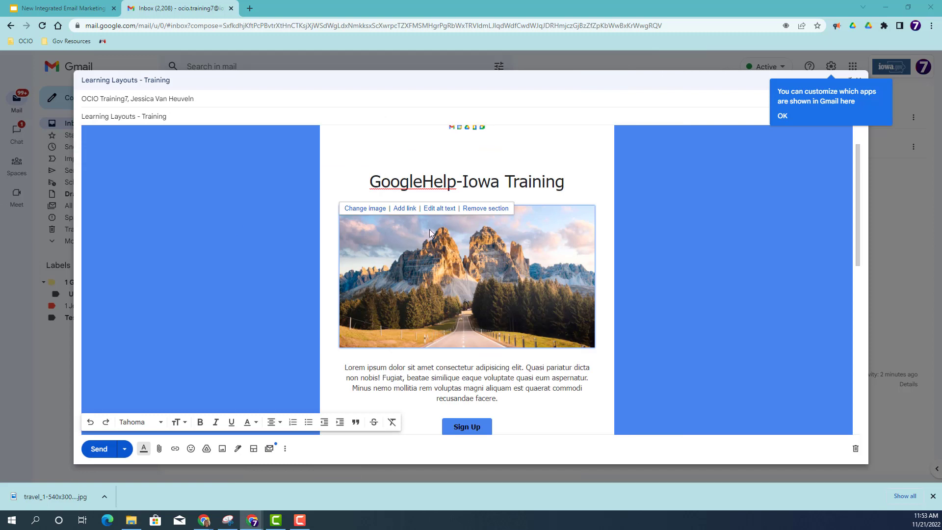
{"action": "left_click", "coordinate": [486, 209]}
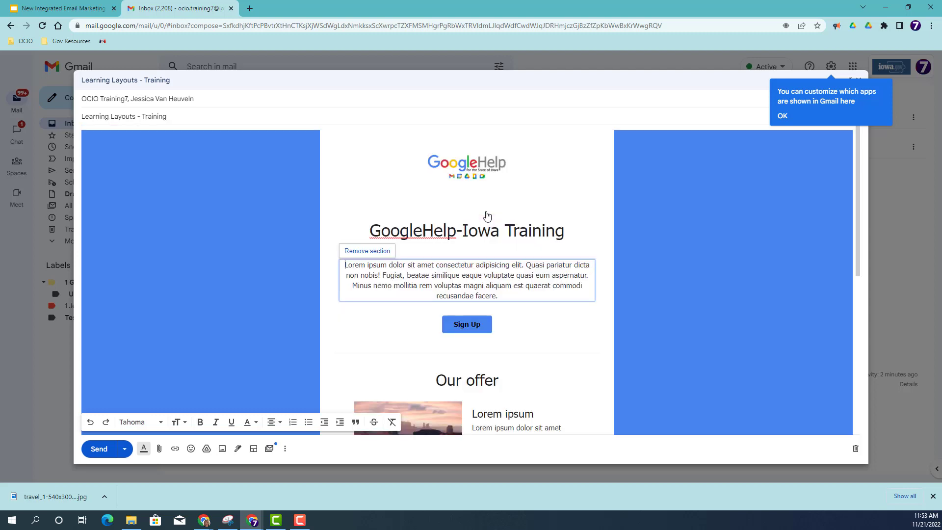
Replace the placeholder paragraph above the Sign Up button with "Check out how to learn more about Google Workspace by clicking the button below.".
{"action": "left_click_drag", "start_coordinate": [513, 294], "coordinate": [317, 269]}
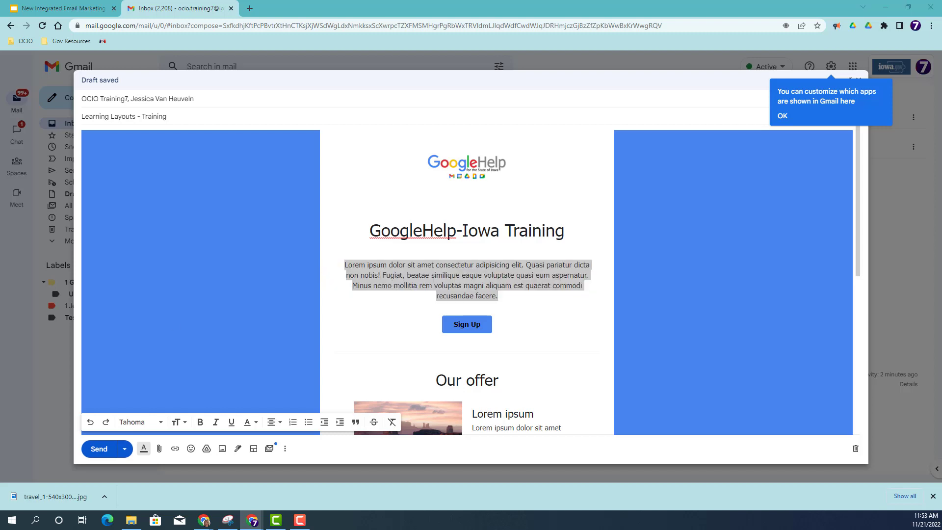
{"action": "left_click", "coordinate": [422, 285]}
{"action": "left_click_drag", "start_coordinate": [508, 296], "coordinate": [275, 265]}
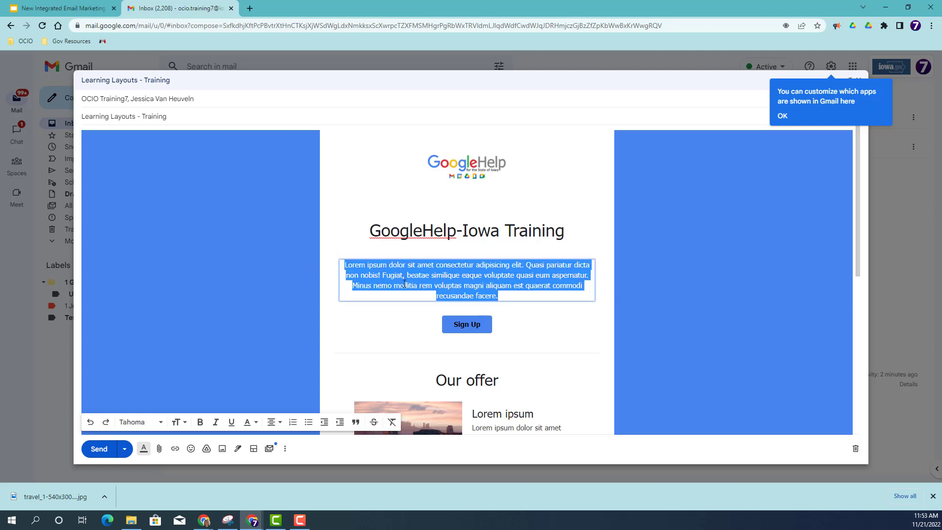
{"action": "key", "text": "ctrl+v"}
{"action": "type", "text": "."}
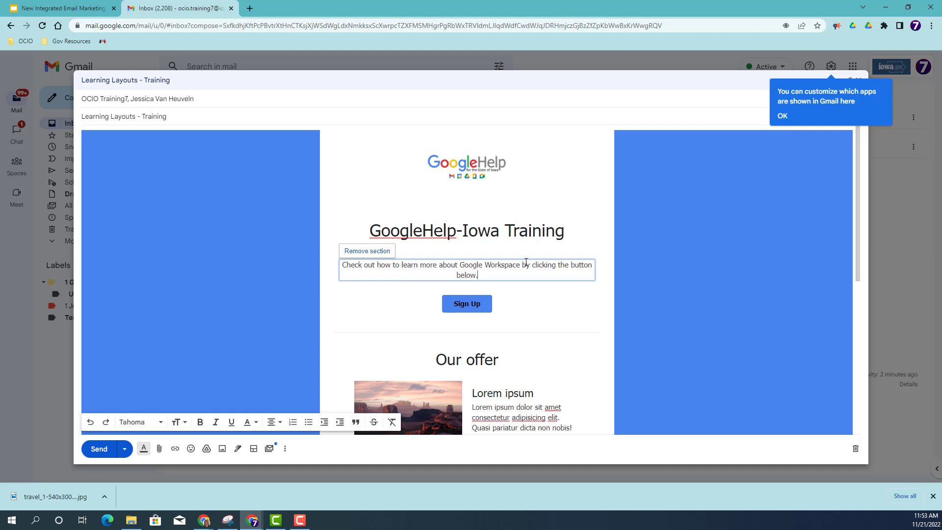
{"action": "right_click", "coordinate": [494, 275]}
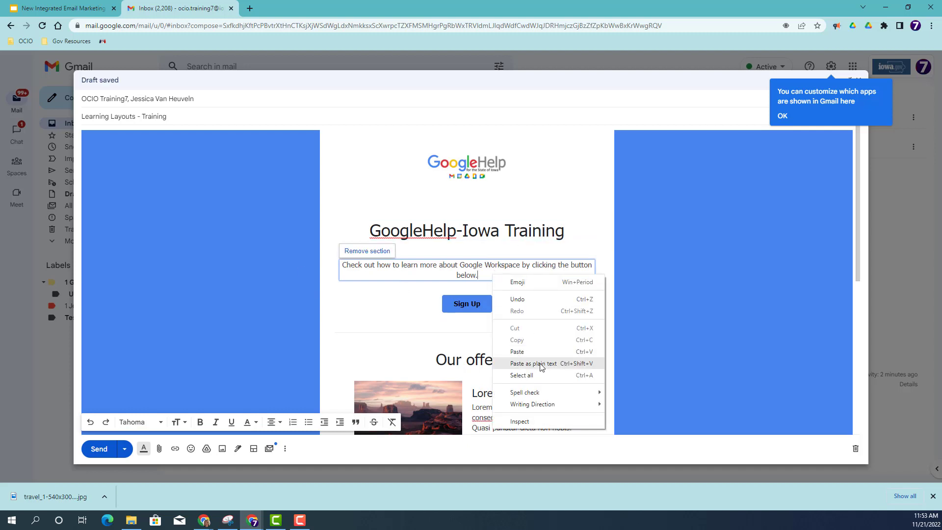
{"action": "left_click", "coordinate": [432, 275]}
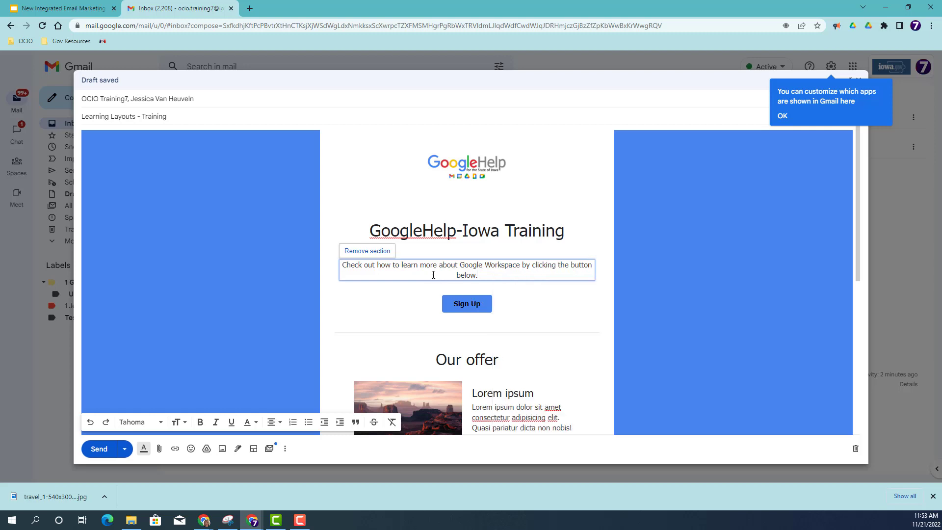
{"action": "left_click", "coordinate": [512, 275]}
{"action": "left_click", "coordinate": [464, 305]}
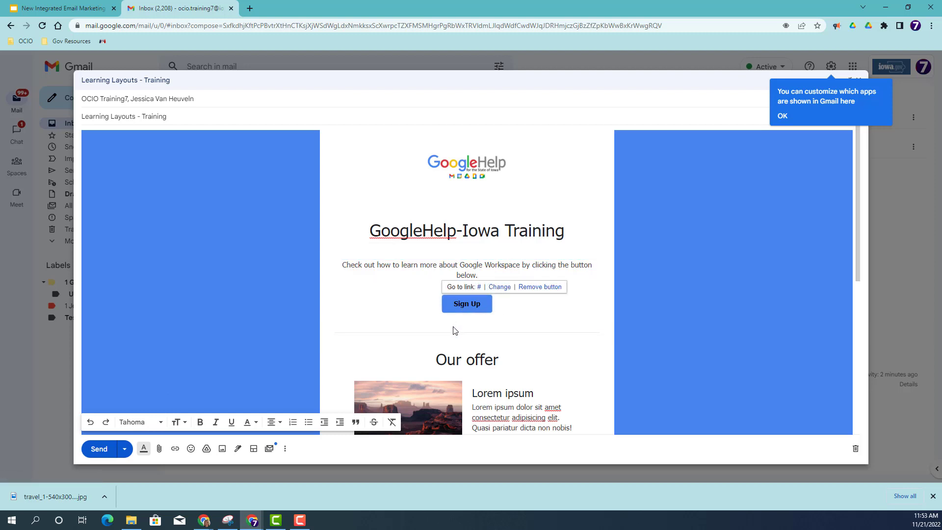
{"action": "left_click", "coordinate": [500, 288]}
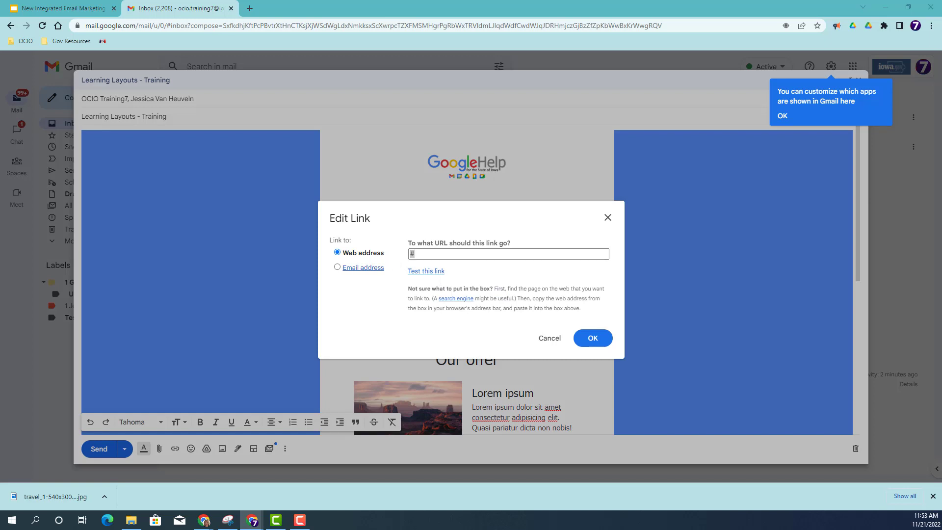
{"action": "key", "text": "alt+Tab"}
{"action": "type", "text": "https://googlehelp.iowa.gov/training"}
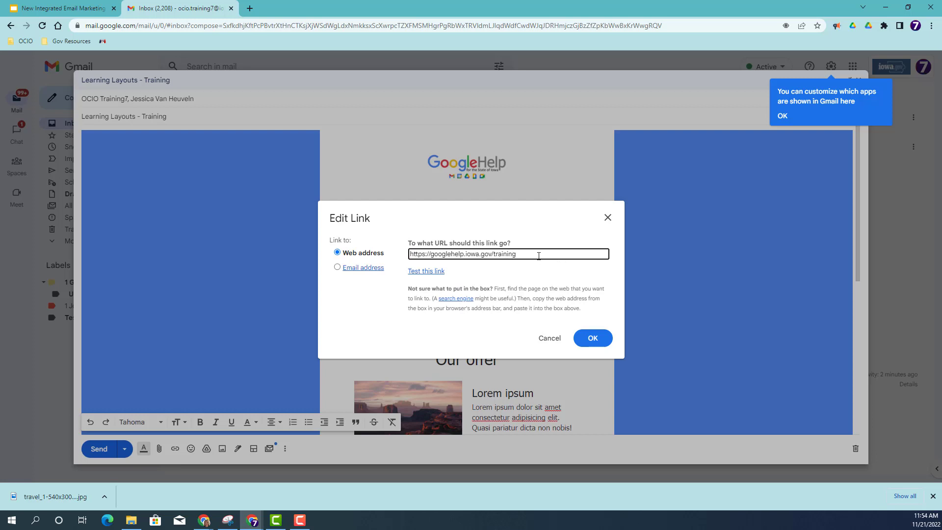
{"action": "left_click", "coordinate": [591, 341]}
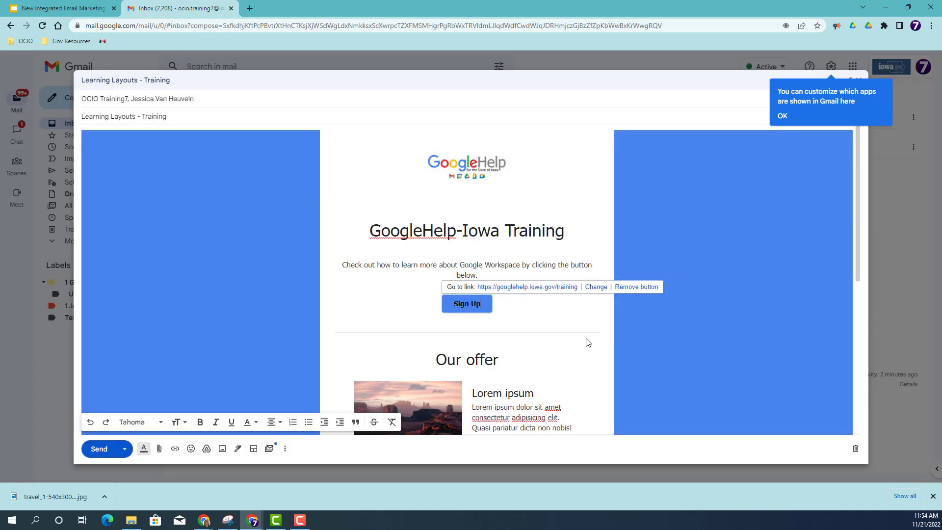
Replace the label of the linked Sign Up button below the introductory paragraph with "Learn More".
{"action": "left_click", "coordinate": [462, 305]}
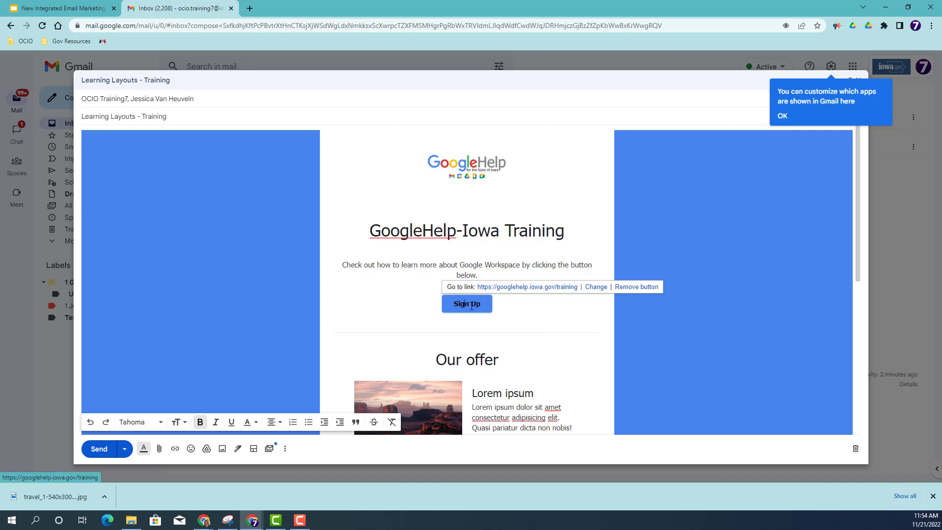
{"action": "left_click", "coordinate": [463, 304]}
{"action": "left_click", "coordinate": [463, 303]}
{"action": "left_click", "coordinate": [484, 305]}
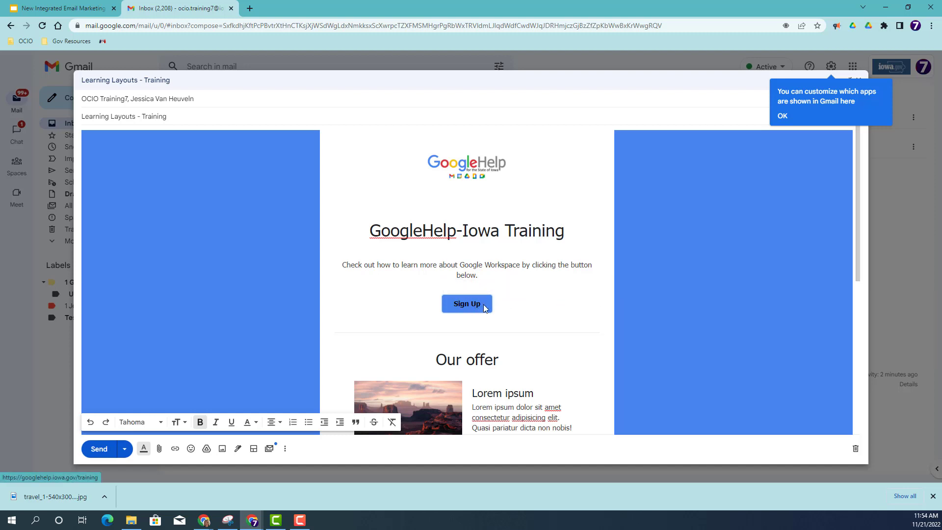
{"action": "left_click", "coordinate": [483, 305]}
{"action": "left_click", "coordinate": [479, 303]}
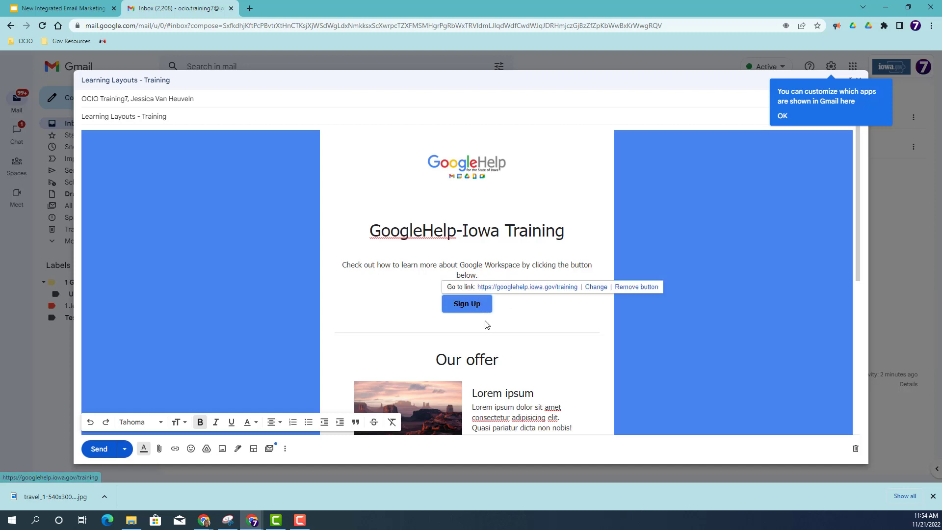
{"action": "key", "text": "BackSpace"}
{"action": "key", "text": "BackSpace"}
{"action": "key", "text": "BackSpace"}
{"action": "key", "text": "BackSpace"}
{"action": "key", "text": "BackSpace"}
{"action": "key", "text": "BackSpace"}
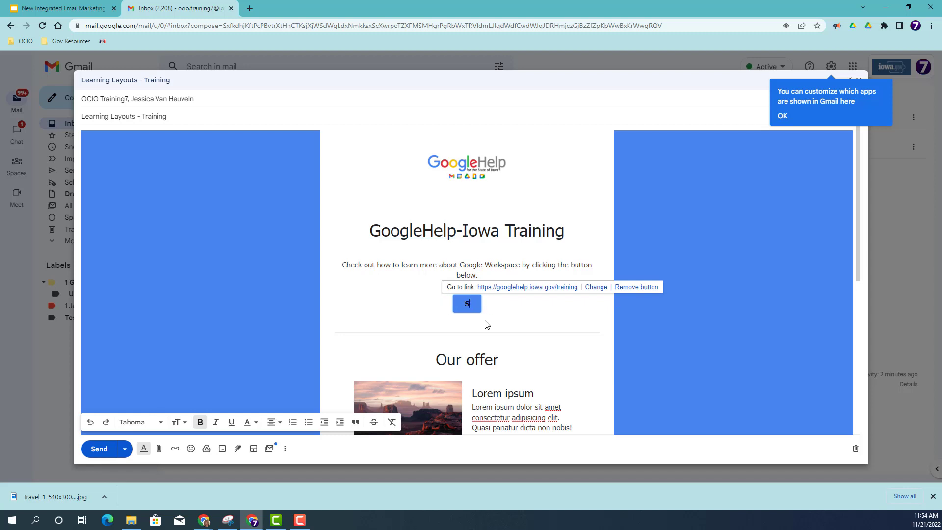
{"action": "key", "text": "BackSpace"}
{"action": "type", "text": "Learn More"}
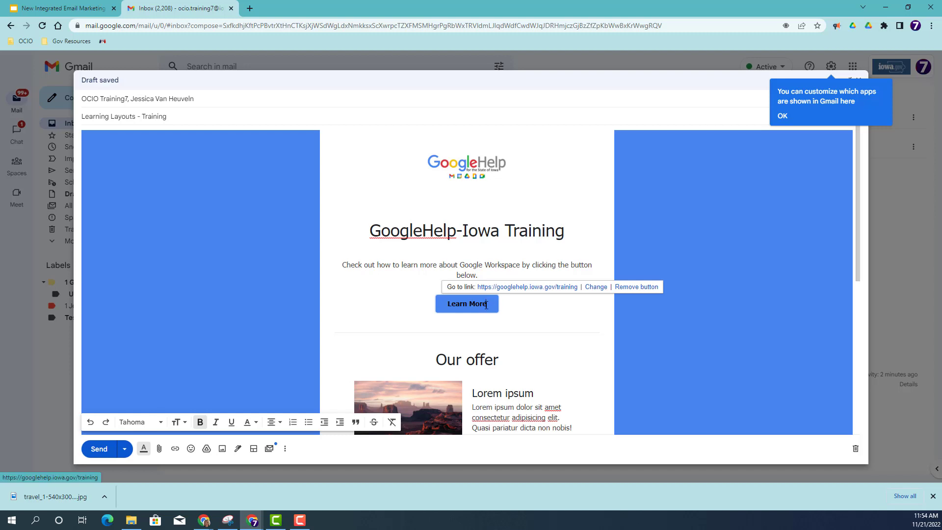
Format the Learn More button's label with white text, RGB (255, 255, 255), and enlarge its font size.
{"action": "left_click_drag", "start_coordinate": [486, 306], "coordinate": [444, 304]}
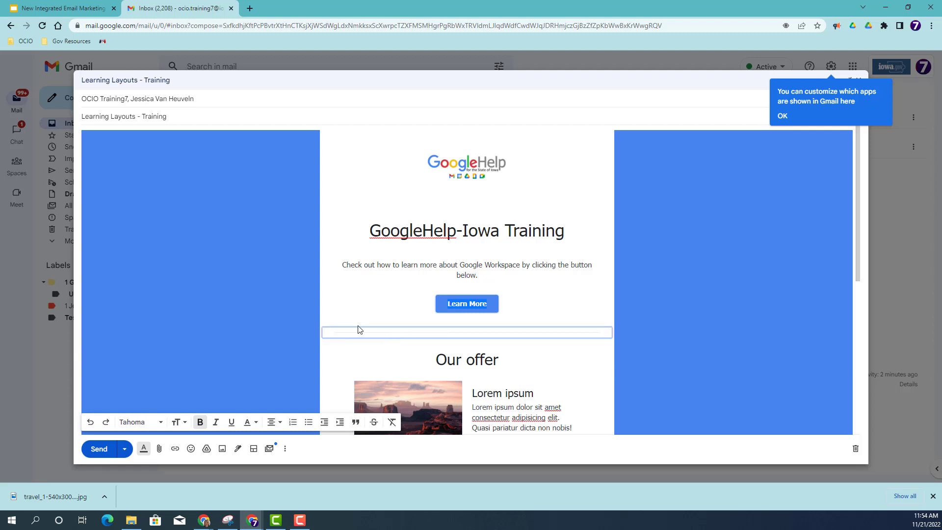
{"action": "left_click", "coordinate": [463, 304]}
{"action": "left_click_drag", "start_coordinate": [488, 305], "coordinate": [446, 304]}
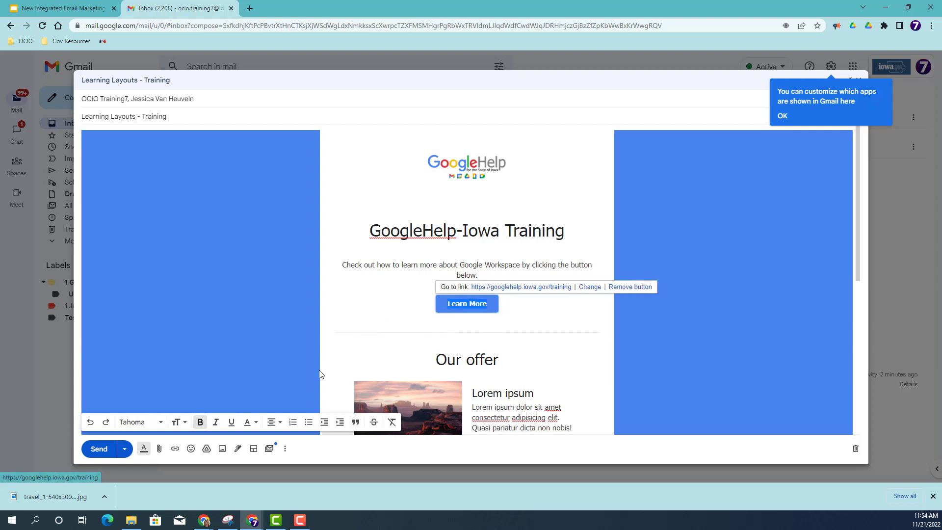
{"action": "left_click", "coordinate": [252, 423]}
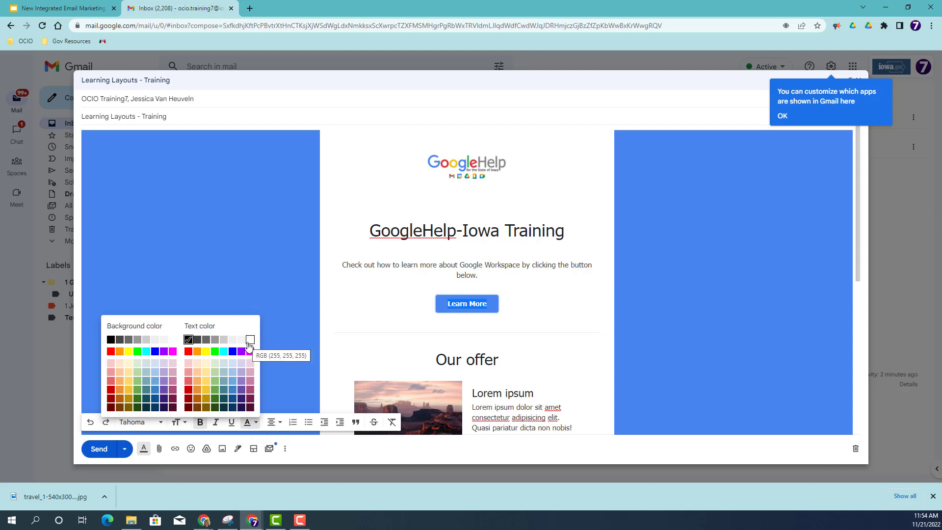
{"action": "left_click", "coordinate": [250, 341]}
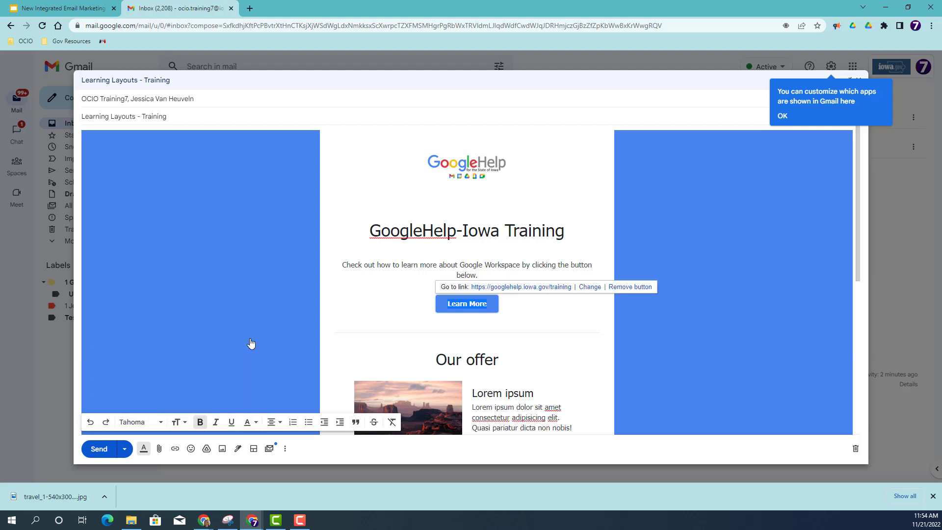
{"action": "left_click", "coordinate": [175, 425]}
{"action": "left_click", "coordinate": [191, 407]}
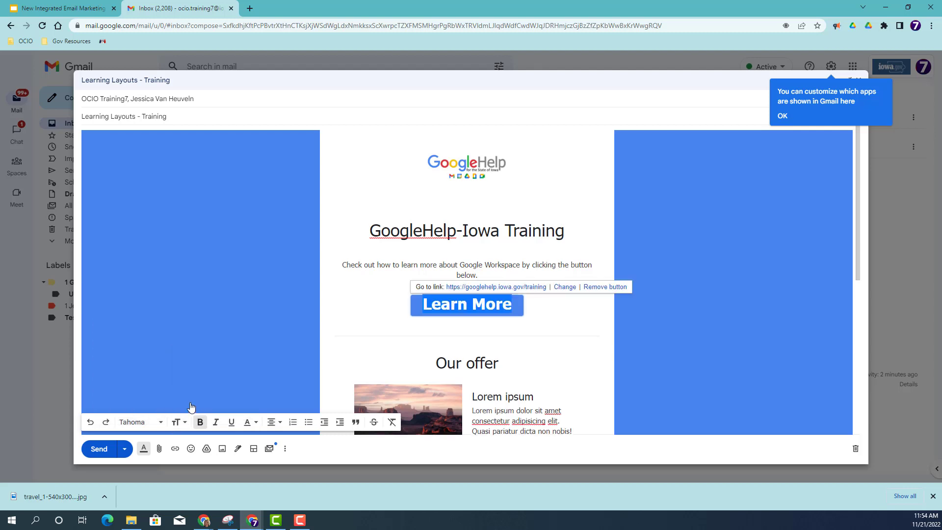
{"action": "left_click", "coordinate": [203, 343]}
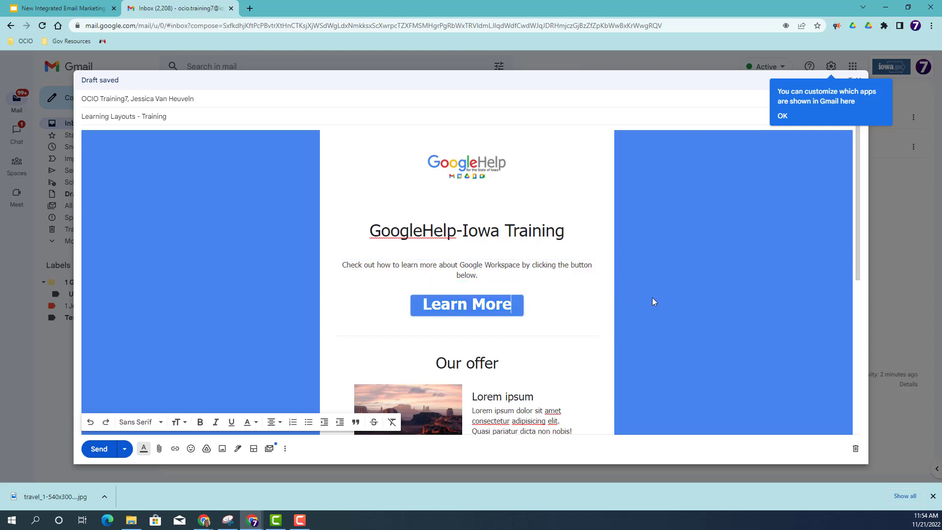
Replace the "Our offer" section heading with "Resource".
{"action": "scroll", "coordinate": [505, 258], "scroll_direction": "down", "scroll_amount": 2}
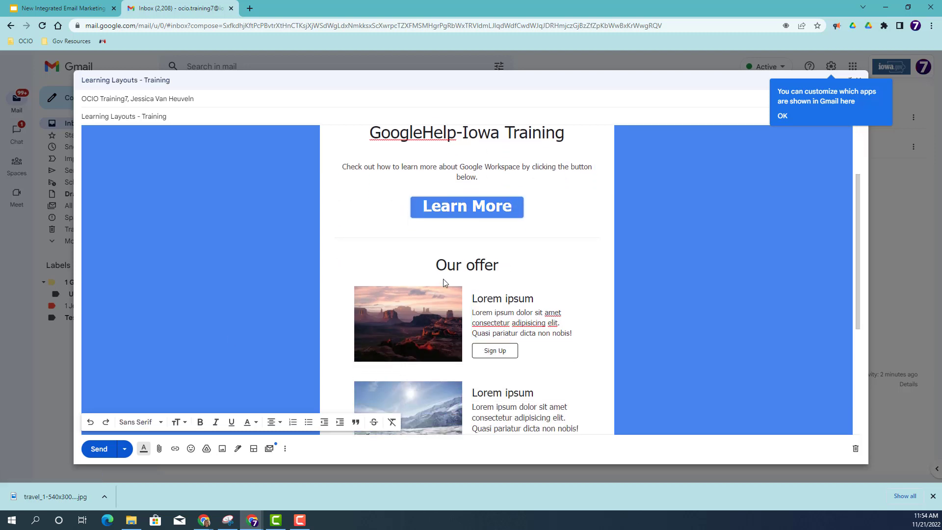
{"action": "left_click", "coordinate": [475, 265]}
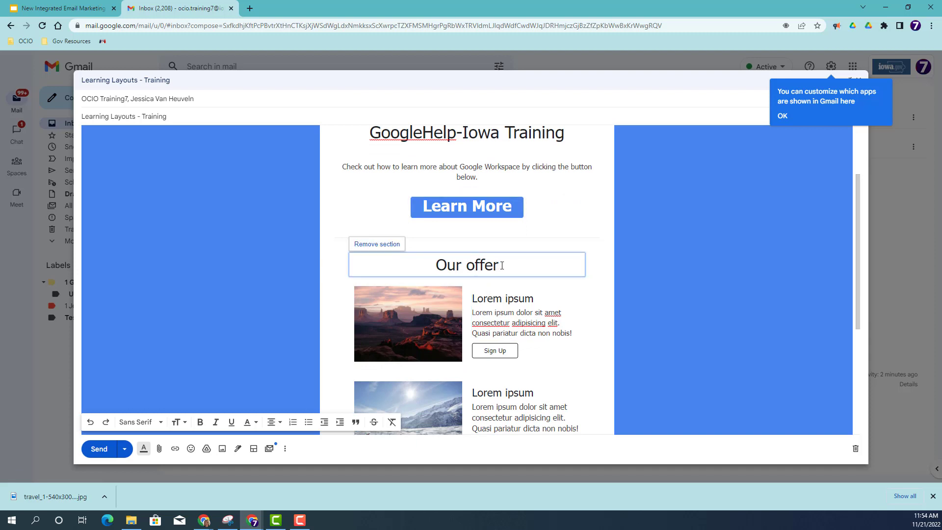
{"action": "left_click_drag", "start_coordinate": [500, 265], "coordinate": [409, 260]}
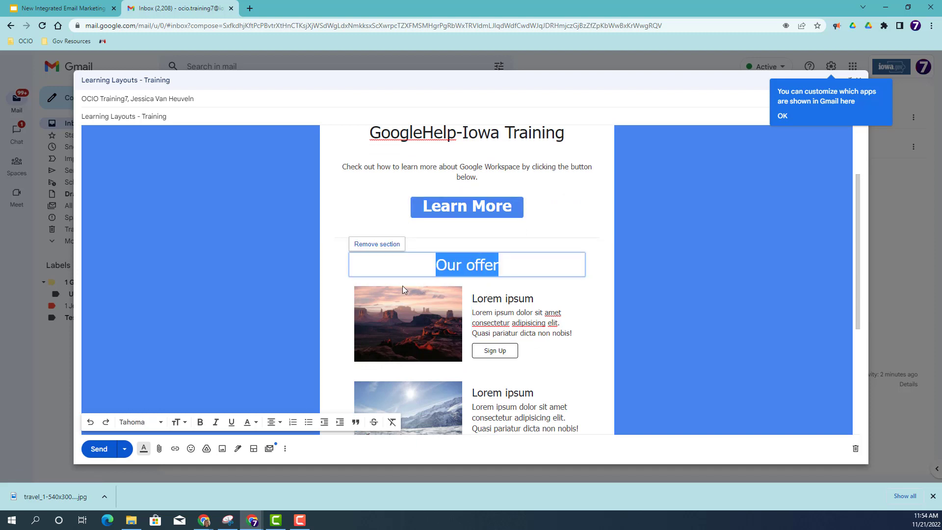
{"action": "type", "text": "Resources"}
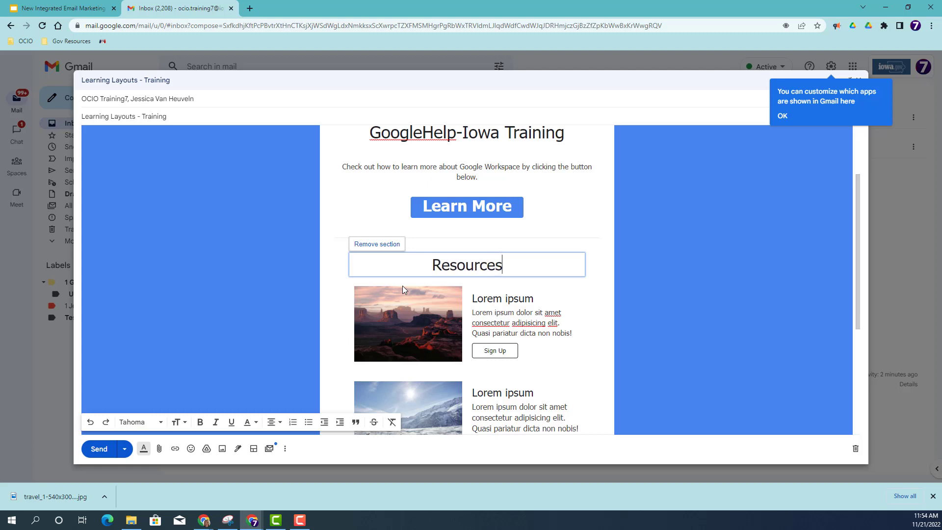
{"action": "key", "text": "BackSpace"}
Select the desert image, switch to the Hands On - Layout Instructions document in Google Docs, and download its linked 500x300 Google Community Page drawing as PNG.
{"action": "left_click", "coordinate": [404, 321]}
{"action": "right_click", "coordinate": [405, 321]}
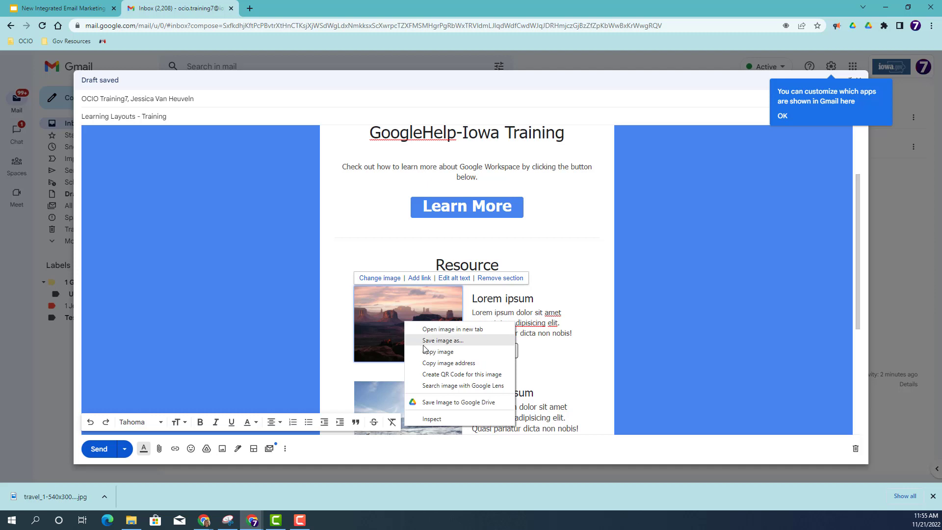
{"action": "left_click", "coordinate": [384, 301]}
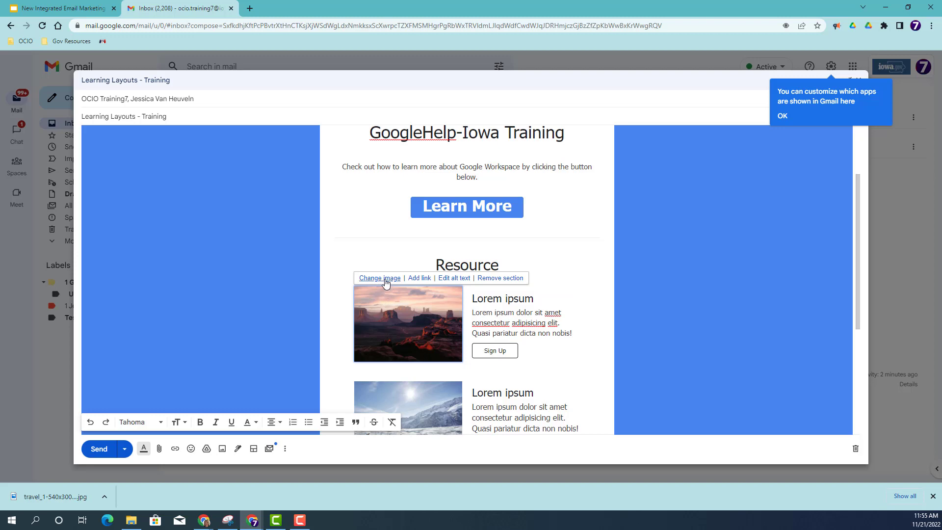
{"action": "key", "text": "alt+Tab"}
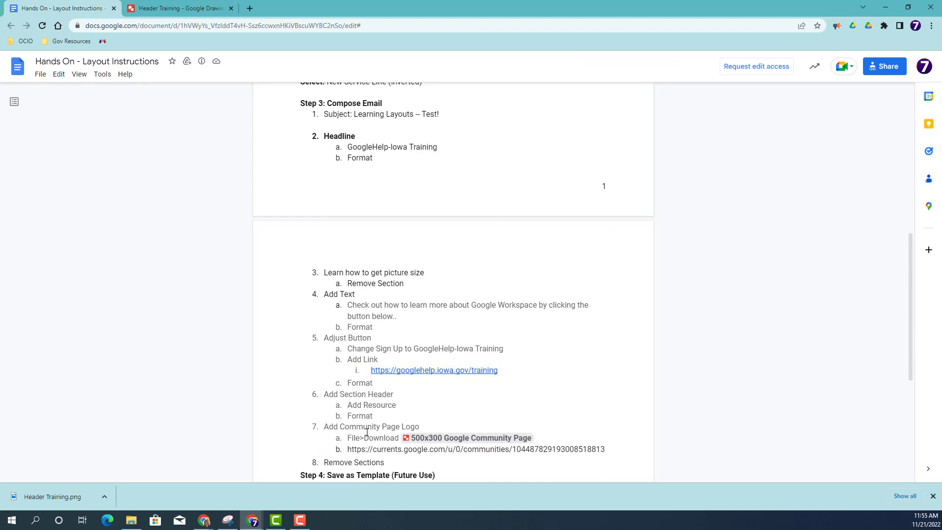
{"action": "scroll", "coordinate": [449, 392], "scroll_direction": "down", "scroll_amount": 1}
{"action": "mouse_move", "coordinate": [448, 391]}
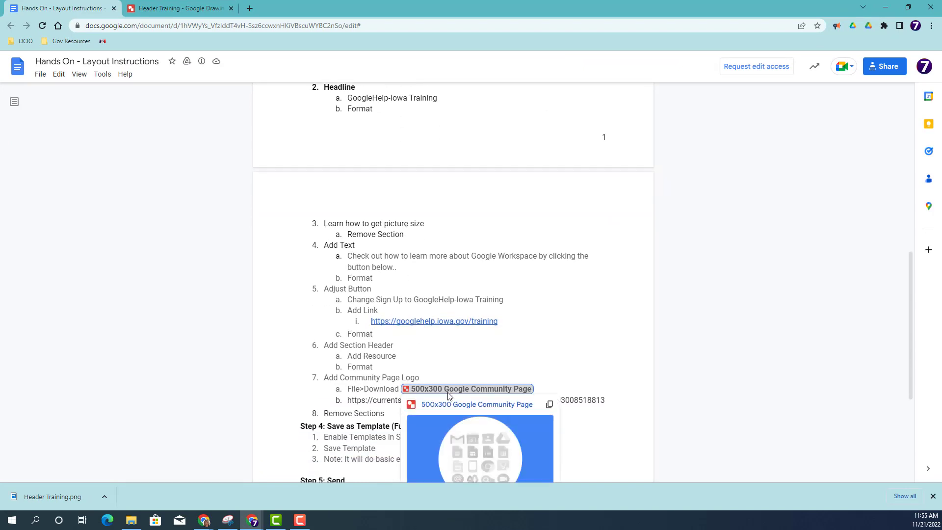
{"action": "left_click", "coordinate": [449, 391]}
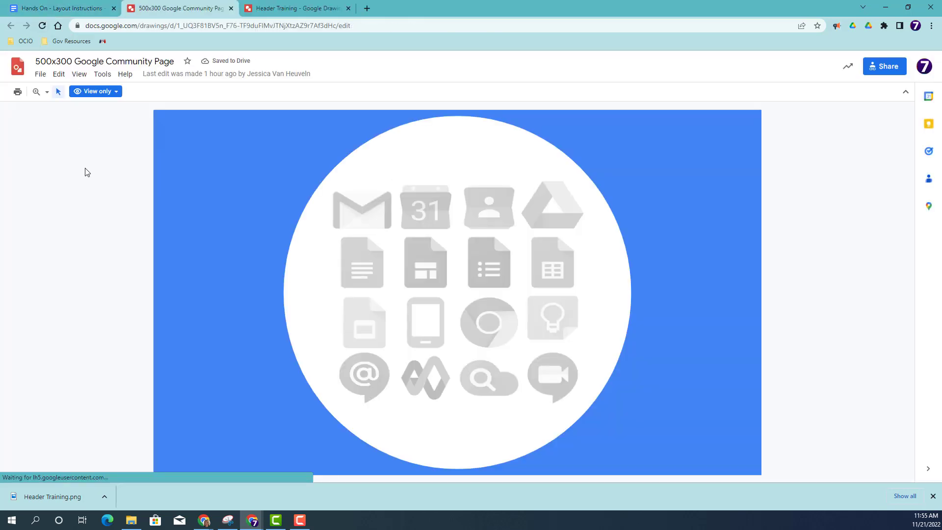
{"action": "left_click", "coordinate": [42, 75]}
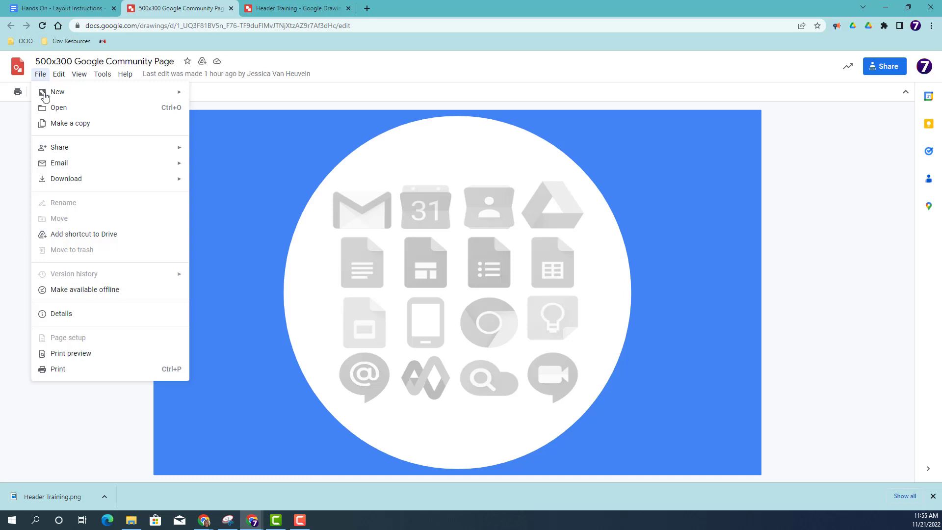
{"action": "mouse_move", "coordinate": [59, 180]}
{"action": "left_click", "coordinate": [243, 215]}
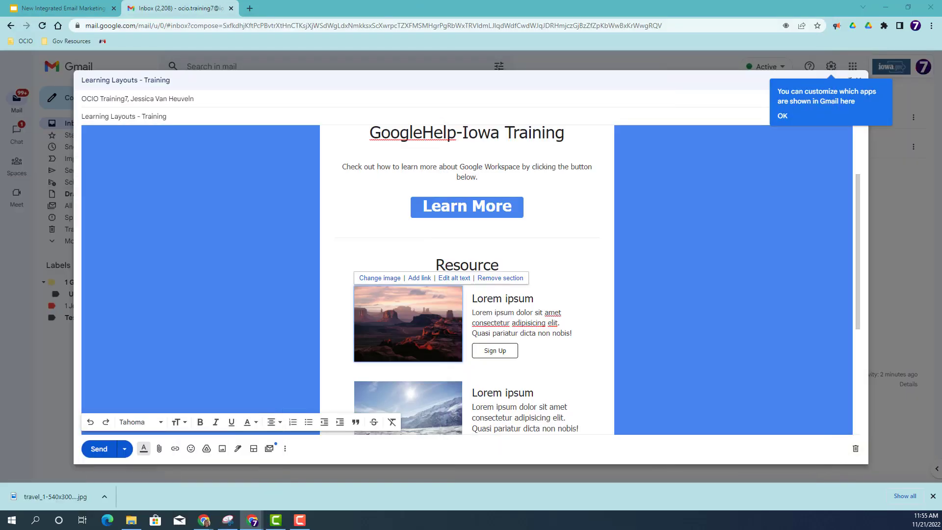
Back in the Gmail message, replace the desert image with the uploaded 500x300 Google Community Page (1), expanding the crop to the picture's full height.
{"action": "left_click", "coordinate": [378, 279]}
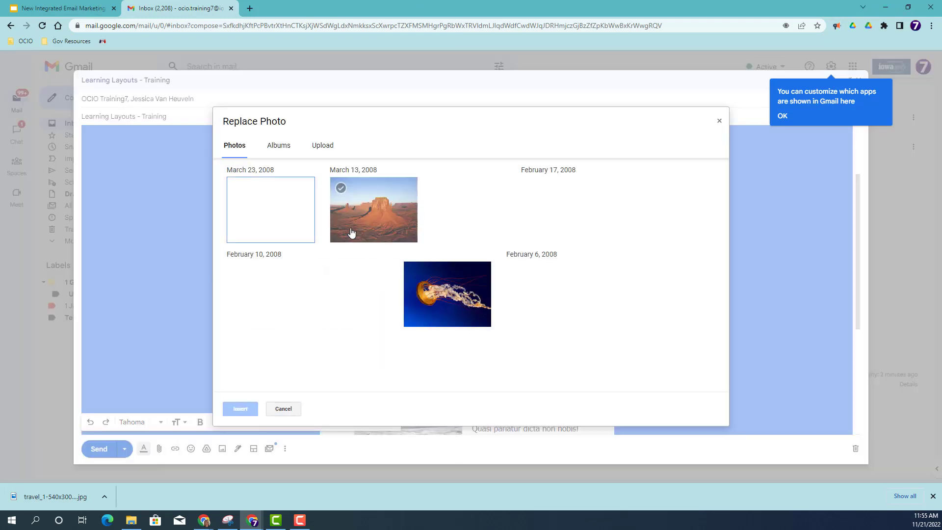
{"action": "left_click", "coordinate": [323, 146]}
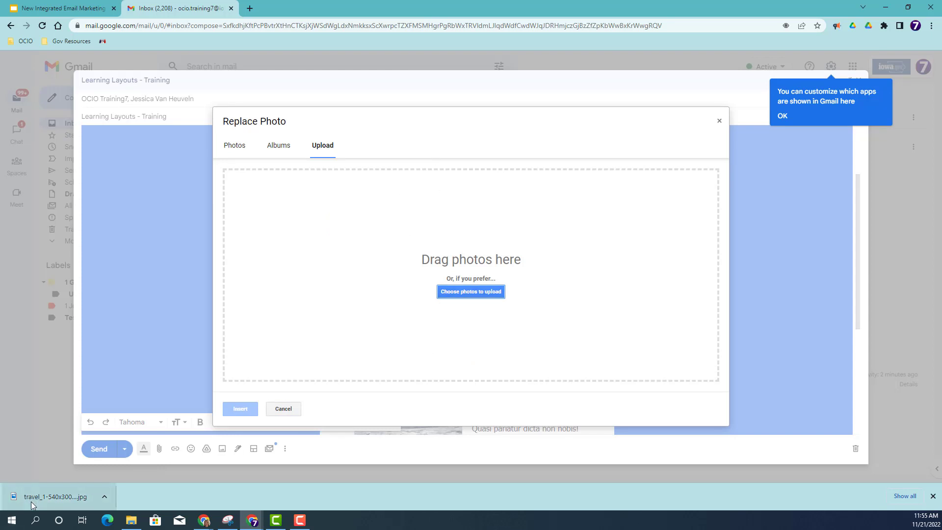
{"action": "left_click", "coordinate": [463, 294]}
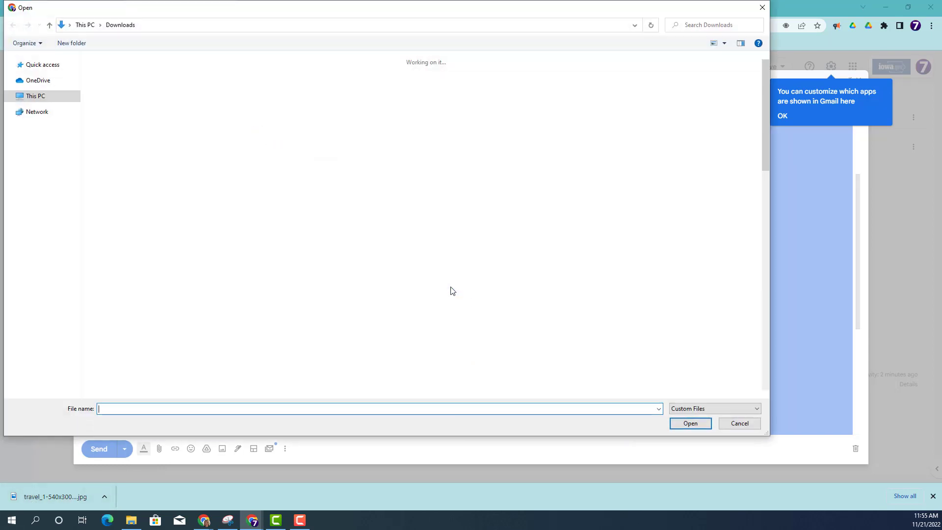
{"action": "left_click", "coordinate": [109, 92]}
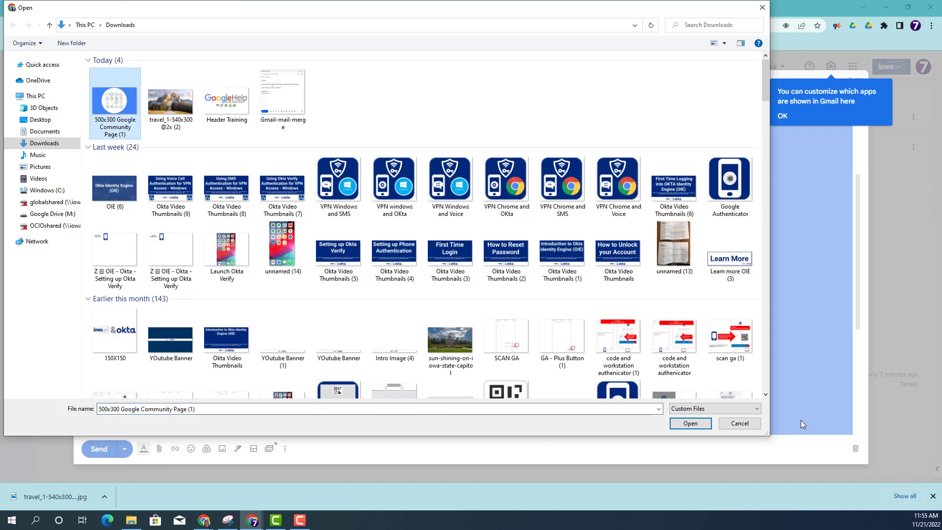
{"action": "left_click", "coordinate": [691, 423]}
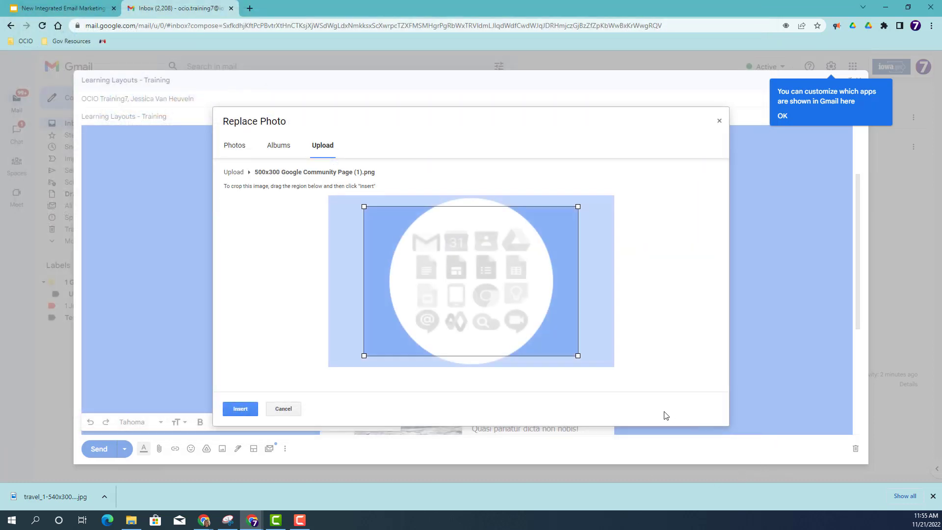
{"action": "left_click_drag", "start_coordinate": [578, 356], "coordinate": [631, 372]}
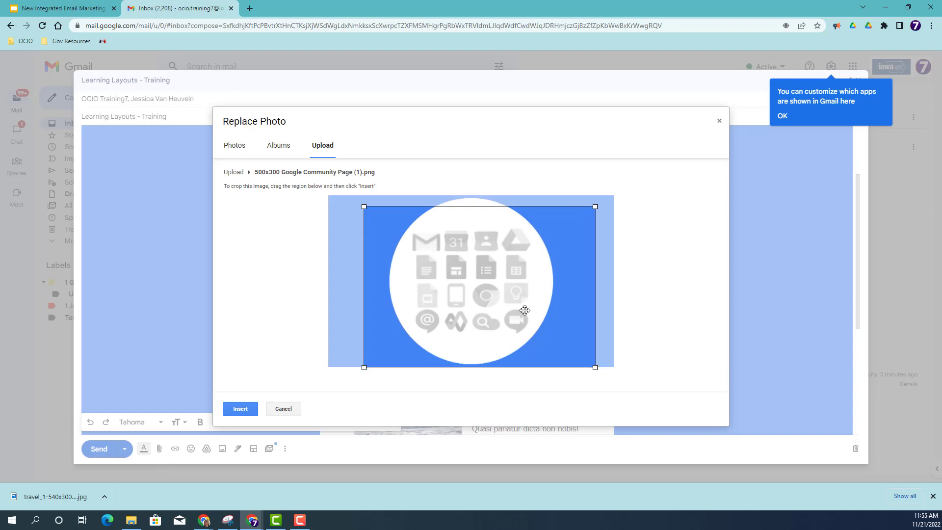
{"action": "left_click_drag", "start_coordinate": [364, 207], "coordinate": [327, 181]}
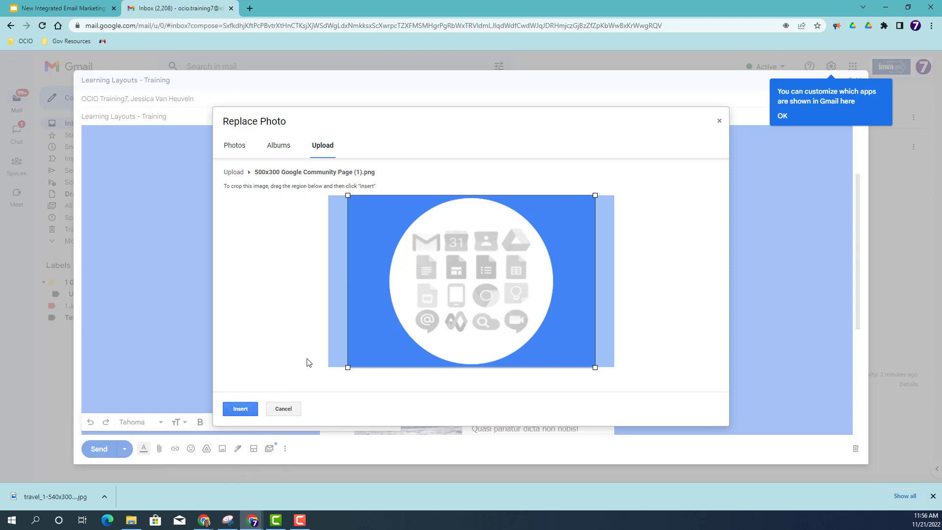
{"action": "left_click", "coordinate": [240, 409]}
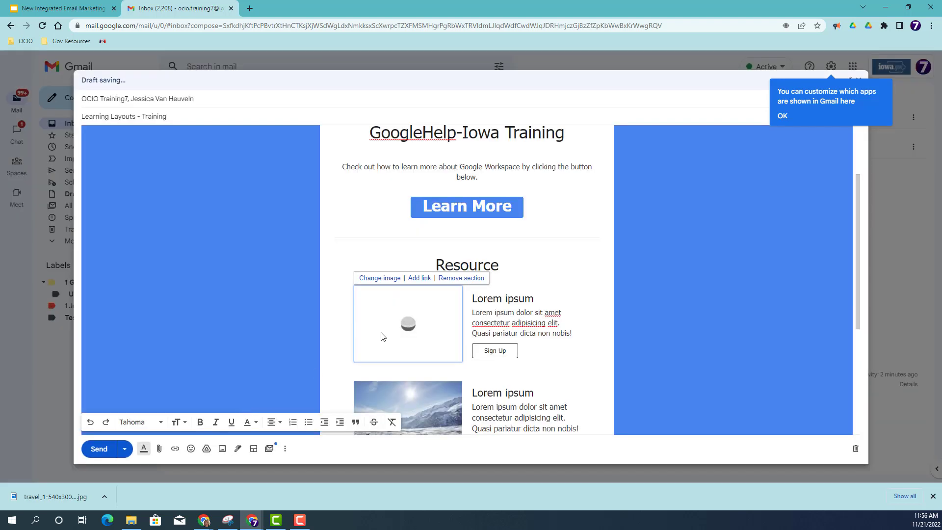
Retitle the text block beside the community page picture "GoogleHelp Community Page" over two lines and delete its placeholder paragraph.
{"action": "triple_click", "coordinate": [537, 300]}
{"action": "type", "text": "Goog"}
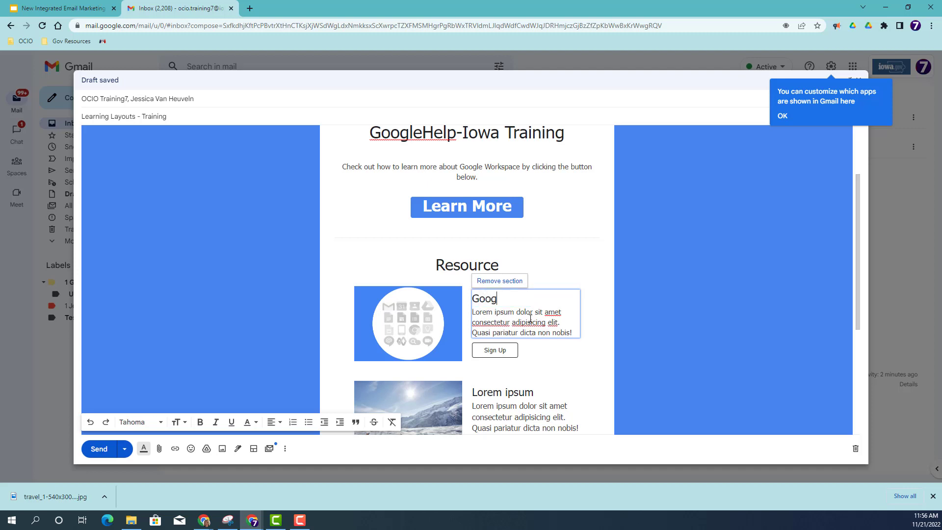
{"action": "type", "text": "leHelpCommun"}
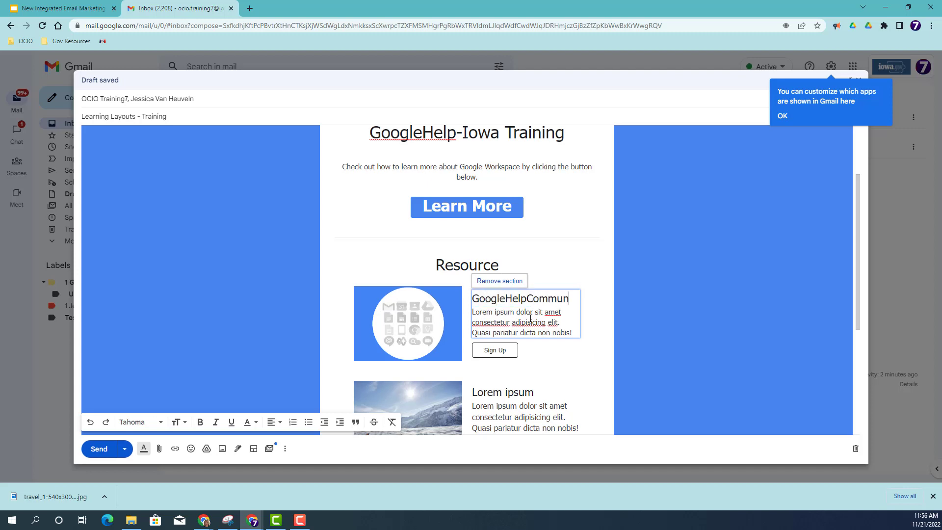
{"action": "type", "text": "ity Page"}
{"action": "key", "text": "Left"}
{"action": "key", "text": "Left"}
{"action": "key", "text": "Left"}
{"action": "key", "text": "Left"}
{"action": "key", "text": "Left"}
{"action": "key", "text": "Left"}
{"action": "key", "text": "Left"}
{"action": "key", "text": "Left"}
{"action": "key", "text": "Left"}
{"action": "key", "text": "Left"}
{"action": "key", "text": "Left"}
{"action": "key", "text": "Left"}
{"action": "key", "text": "Left"}
{"action": "key", "text": "Left"}
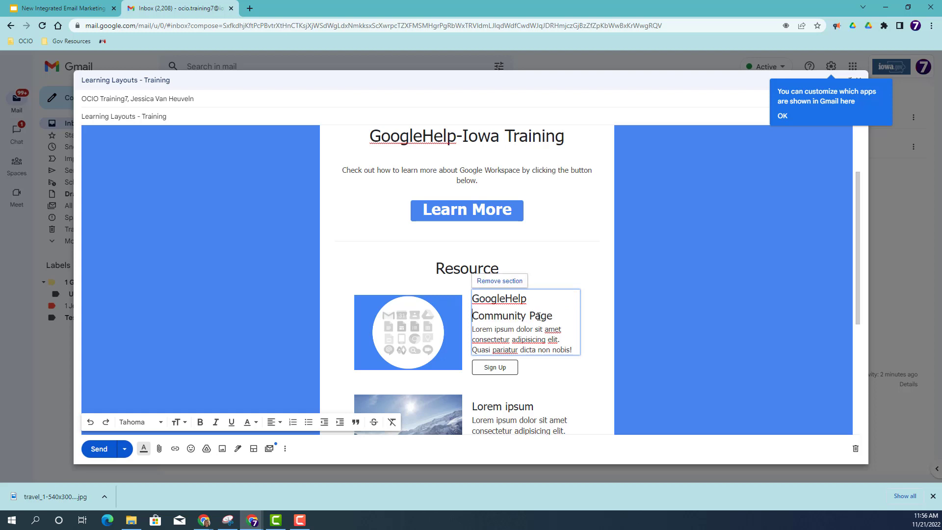
{"action": "triple_click", "coordinate": [550, 340]}
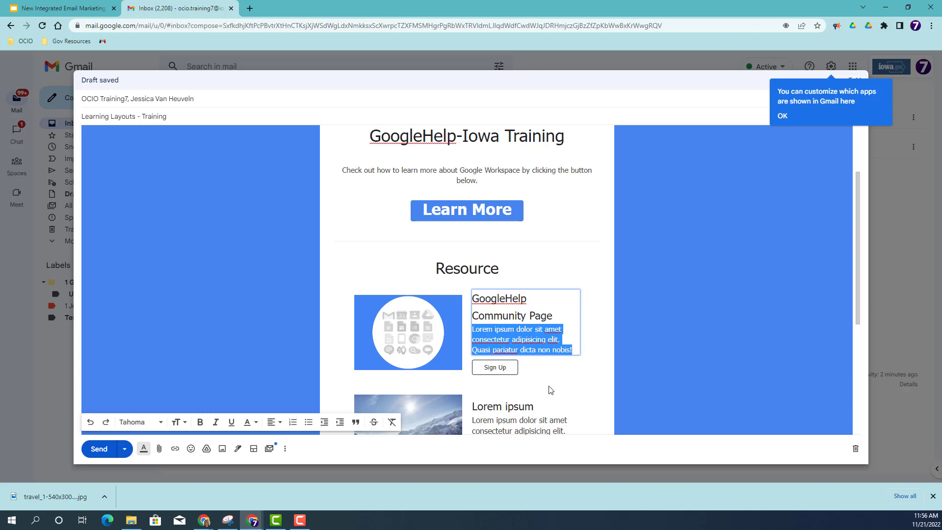
{"action": "key", "text": "BackSpace"}
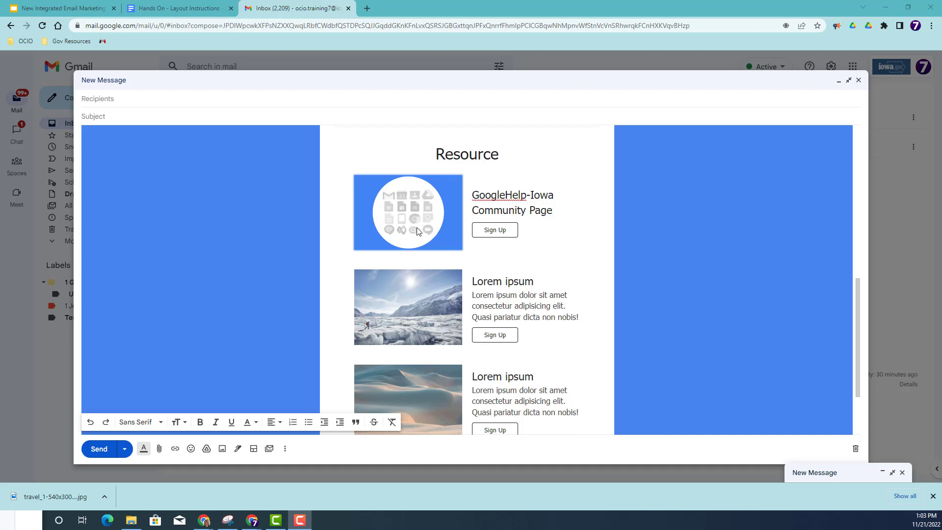
{"action": "left_click", "coordinate": [402, 220]}
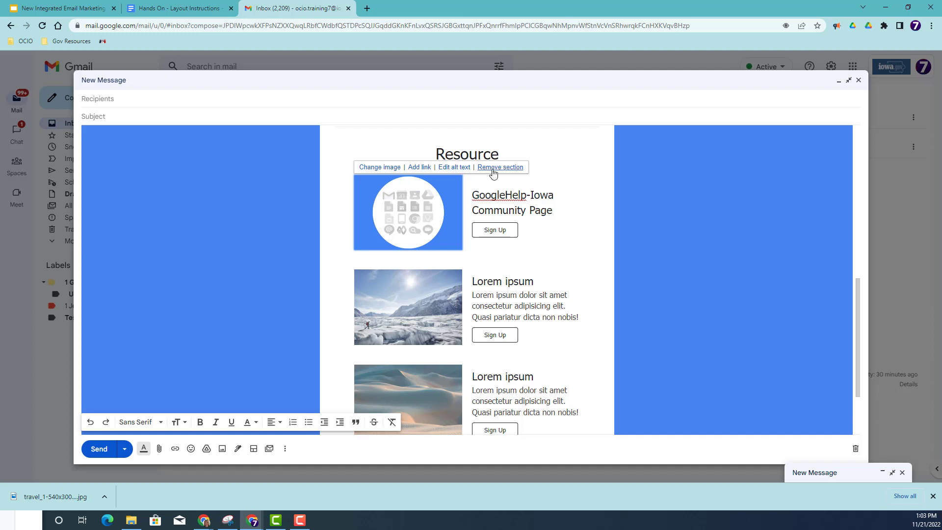
{"action": "left_click", "coordinate": [420, 168]}
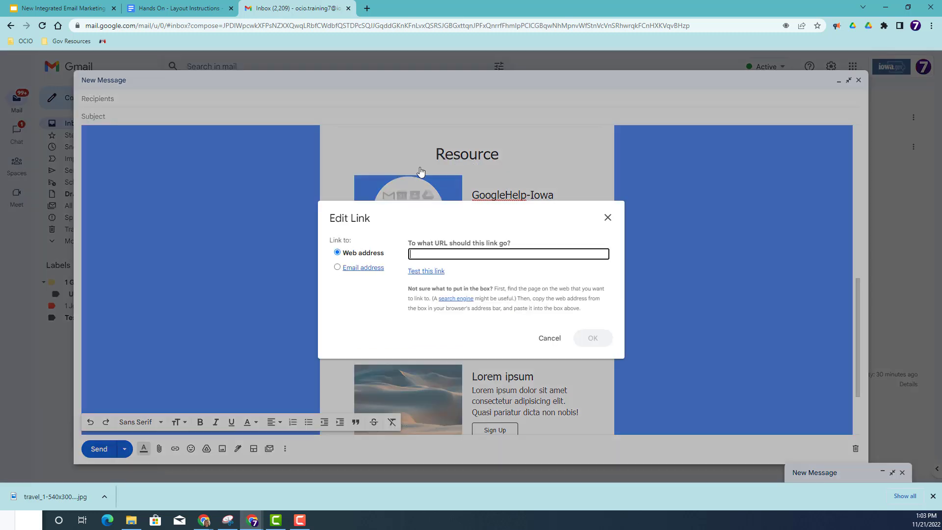
{"action": "right_click", "coordinate": [419, 254]}
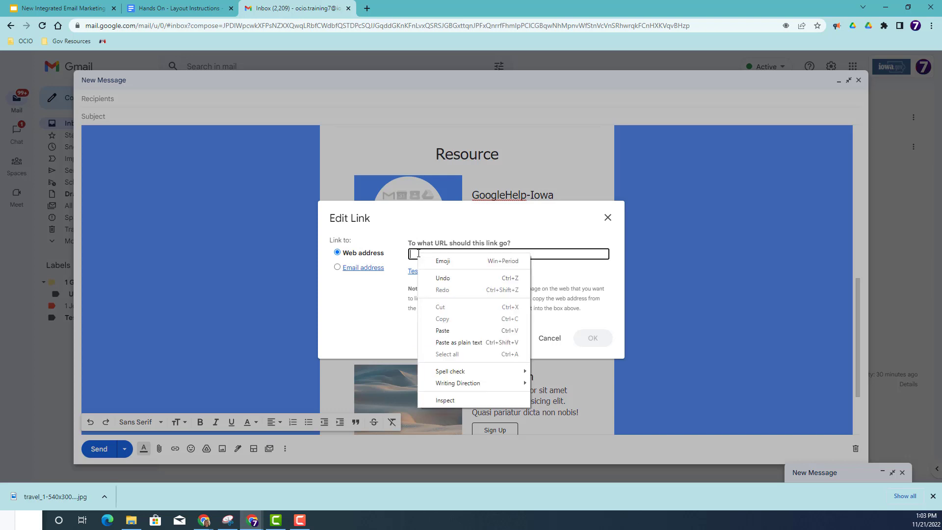
{"action": "left_click", "coordinate": [443, 330]}
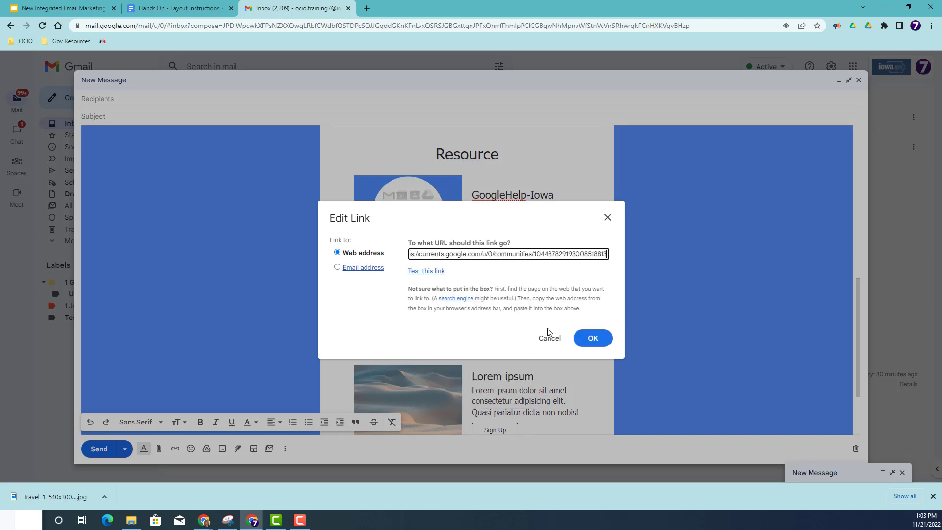
{"action": "left_click", "coordinate": [601, 340]}
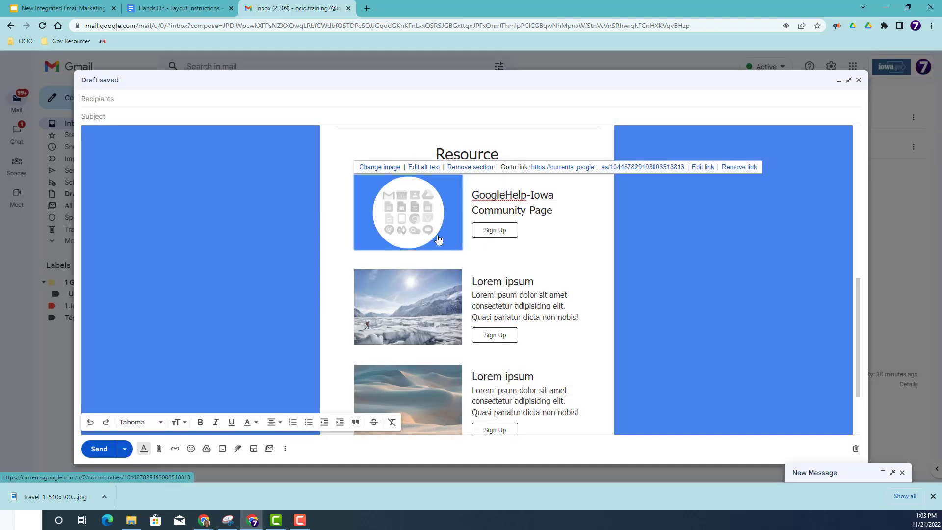
{"action": "left_click", "coordinate": [536, 211]}
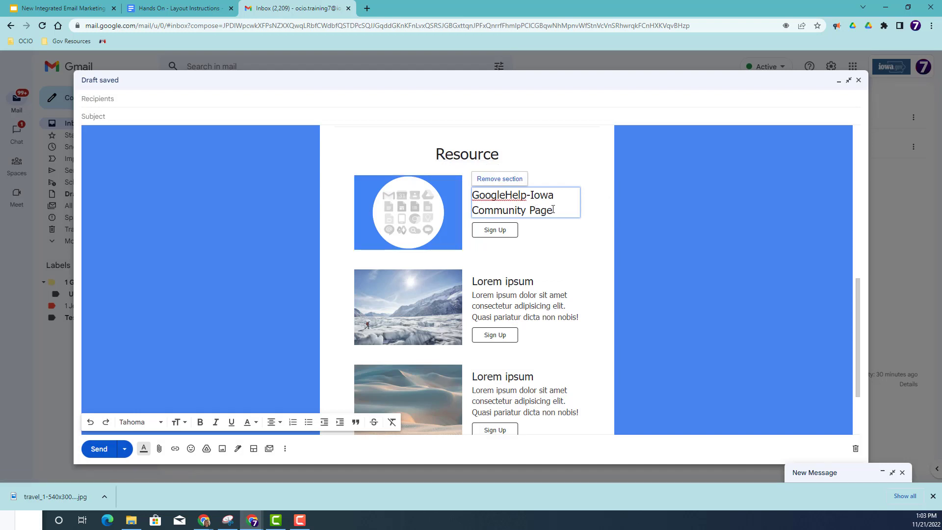
{"action": "left_click_drag", "start_coordinate": [554, 210], "coordinate": [471, 195]}
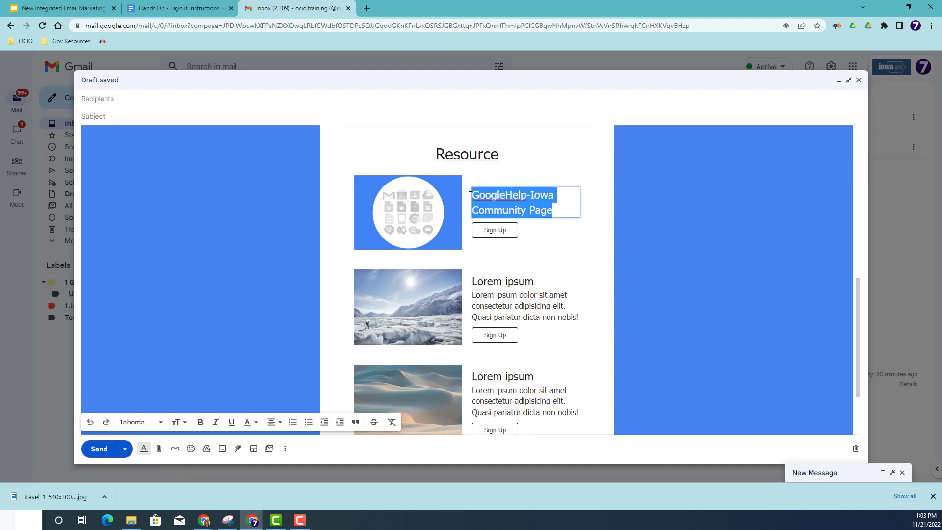
{"action": "left_click", "coordinate": [174, 450]}
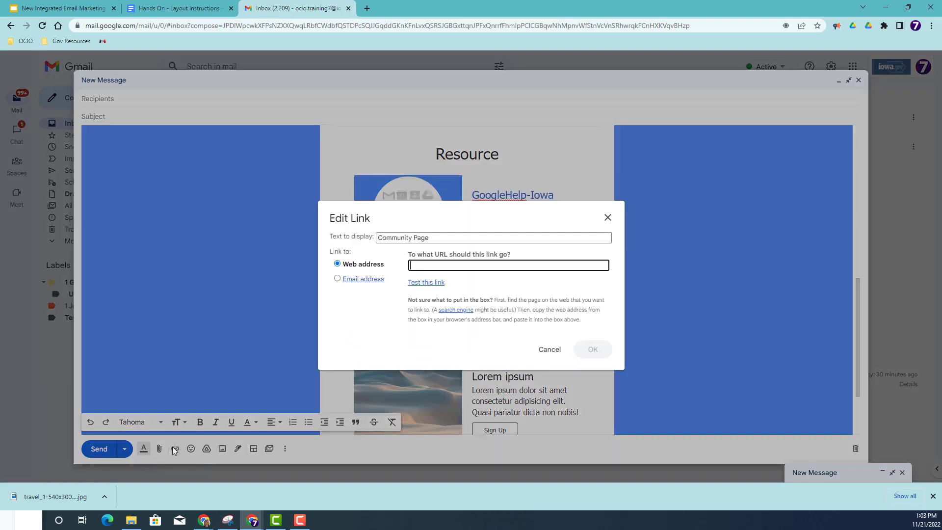
{"action": "right_click", "coordinate": [423, 267]}
{"action": "left_click", "coordinate": [448, 343]}
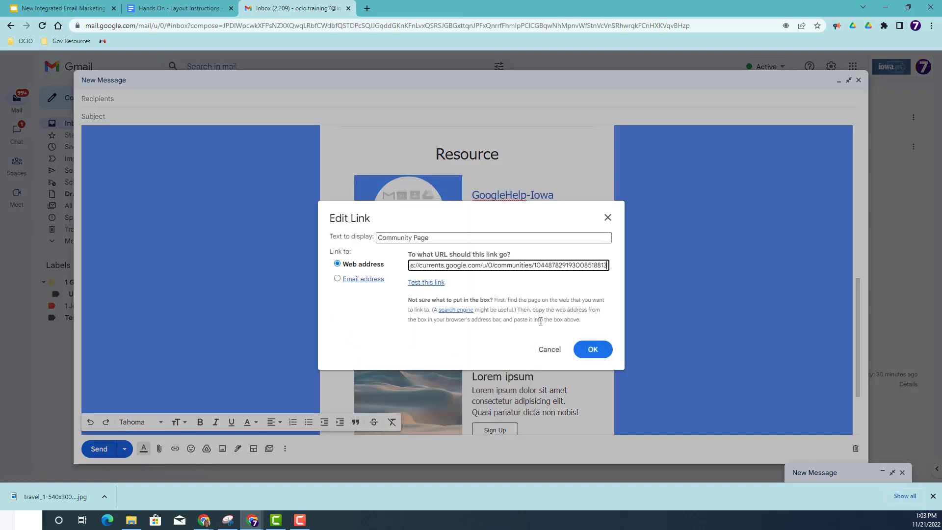
{"action": "left_click", "coordinate": [592, 350]}
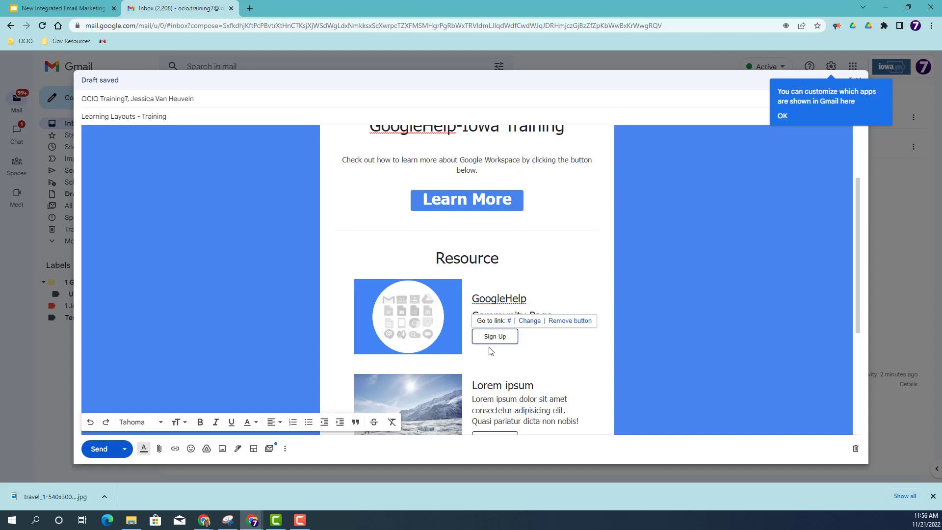
Remove the Sign Up button below the community page title and the snowy mountain item's picture, text and button.
{"action": "left_click", "coordinate": [570, 321]}
{"action": "scroll", "coordinate": [530, 349], "scroll_direction": "down", "scroll_amount": 1}
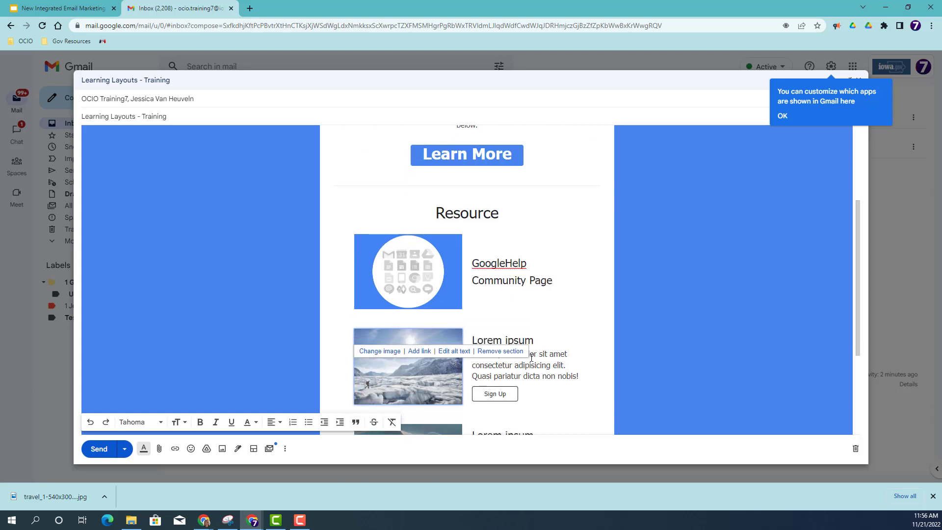
{"action": "left_click", "coordinate": [510, 302]}
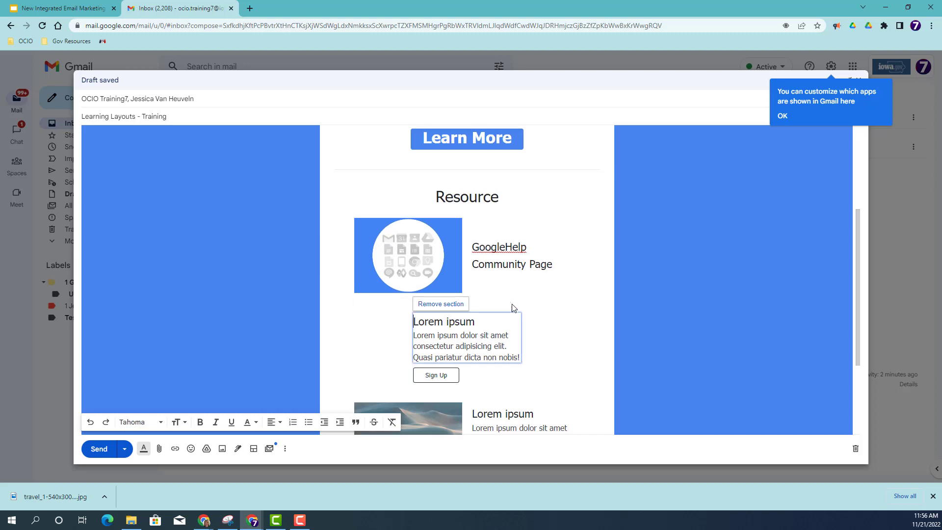
{"action": "left_click", "coordinate": [466, 306]}
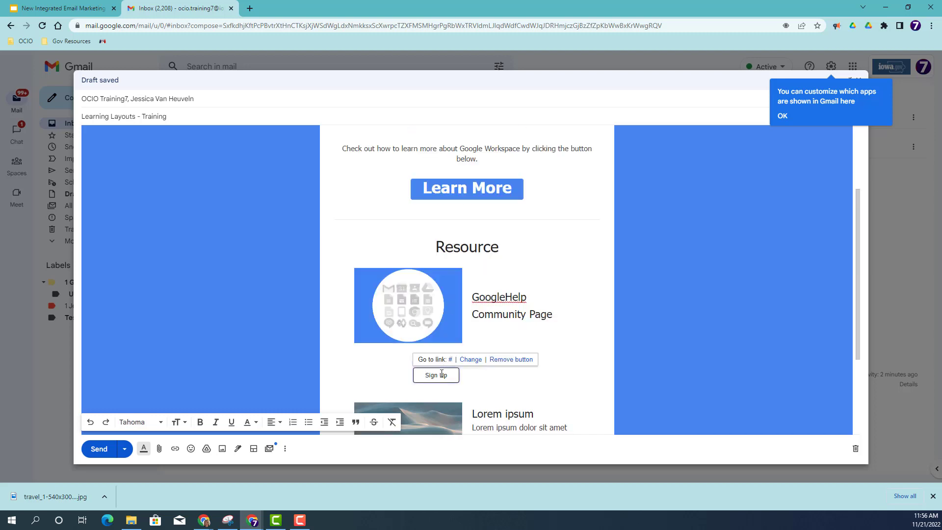
{"action": "left_click", "coordinate": [523, 365]}
{"action": "scroll", "coordinate": [524, 365], "scroll_direction": "down", "scroll_amount": 1}
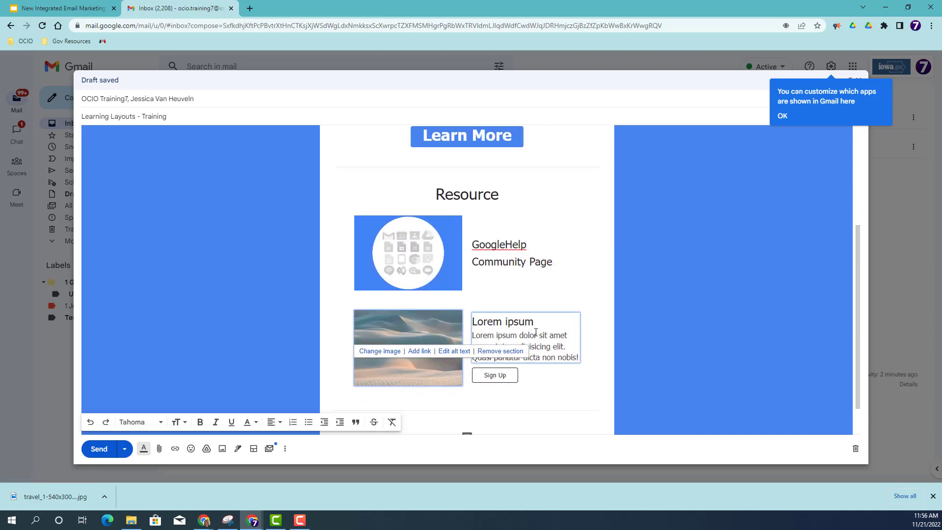
{"action": "left_click", "coordinate": [364, 330]}
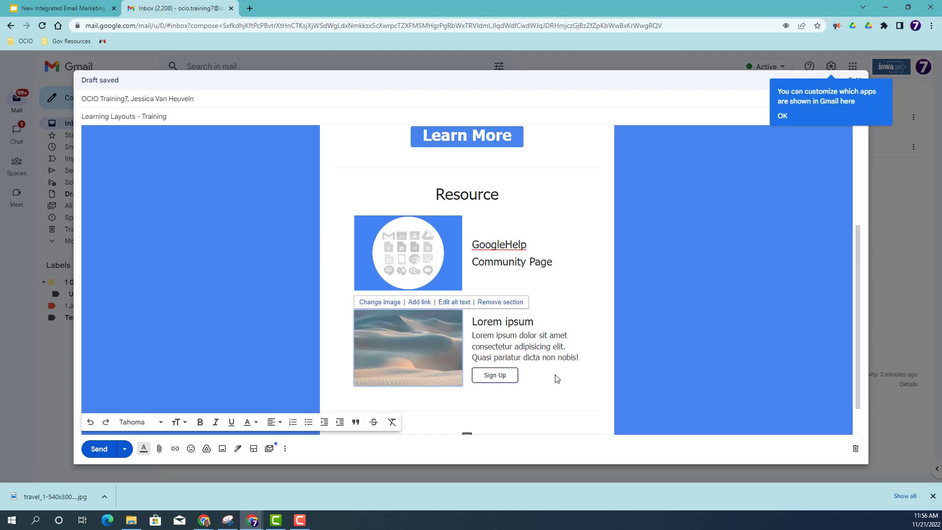
{"action": "left_click", "coordinate": [540, 377]}
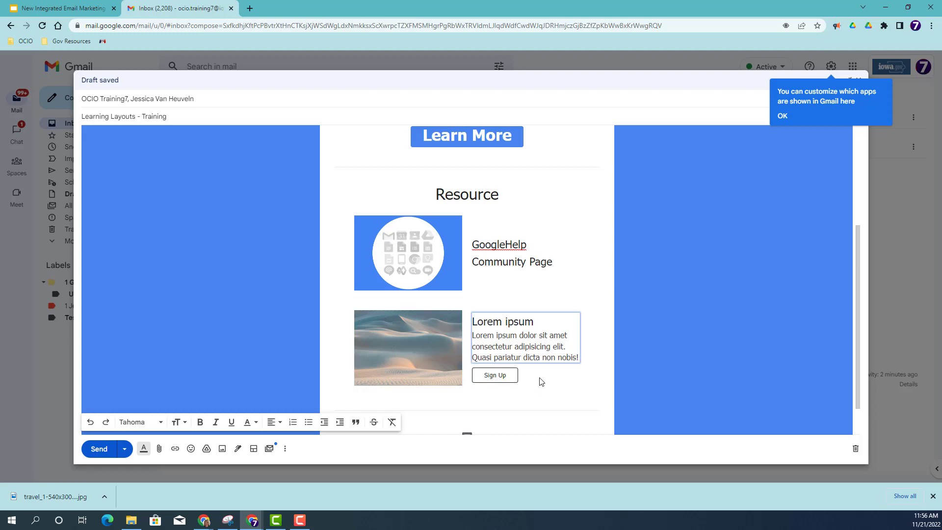
{"action": "left_click_drag", "start_coordinate": [534, 385], "coordinate": [331, 315]}
{"action": "left_click", "coordinate": [537, 336]}
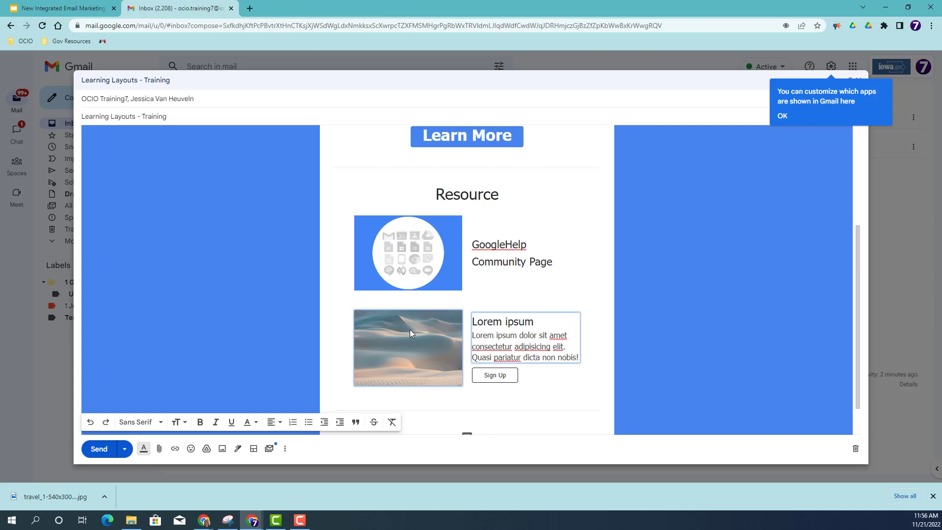
Remove the sand dune item's picture, Sign Up button and Lorem ipsum text from the Resource section.
{"action": "left_click", "coordinate": [401, 363]}
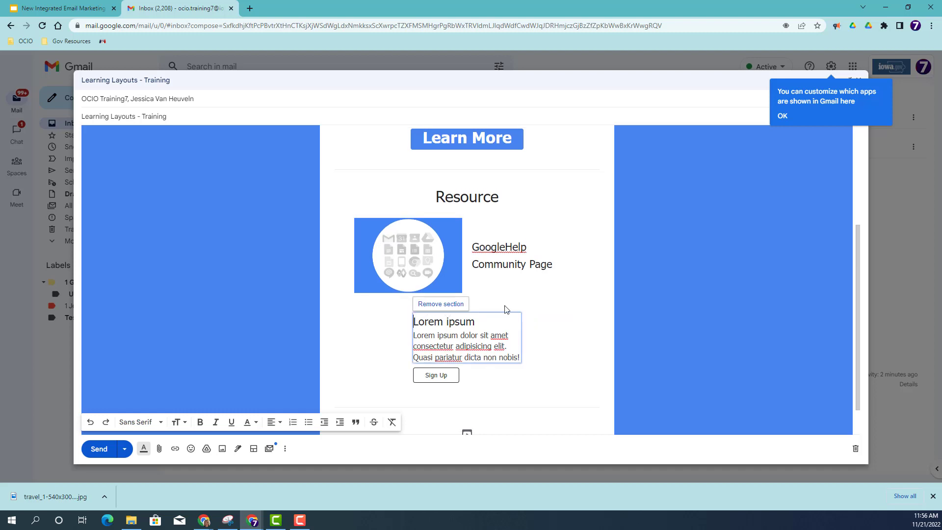
{"action": "left_click", "coordinate": [448, 380]}
{"action": "left_click", "coordinate": [517, 358]}
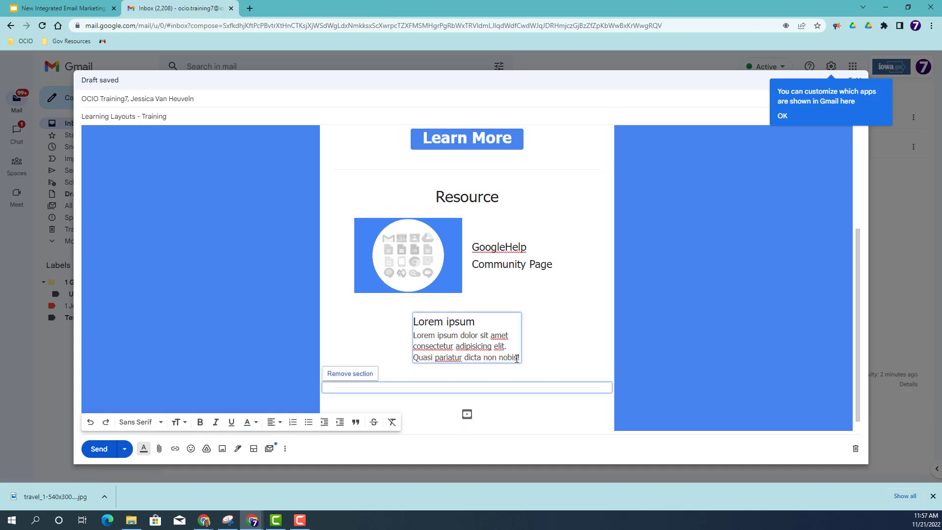
{"action": "left_click", "coordinate": [449, 308]}
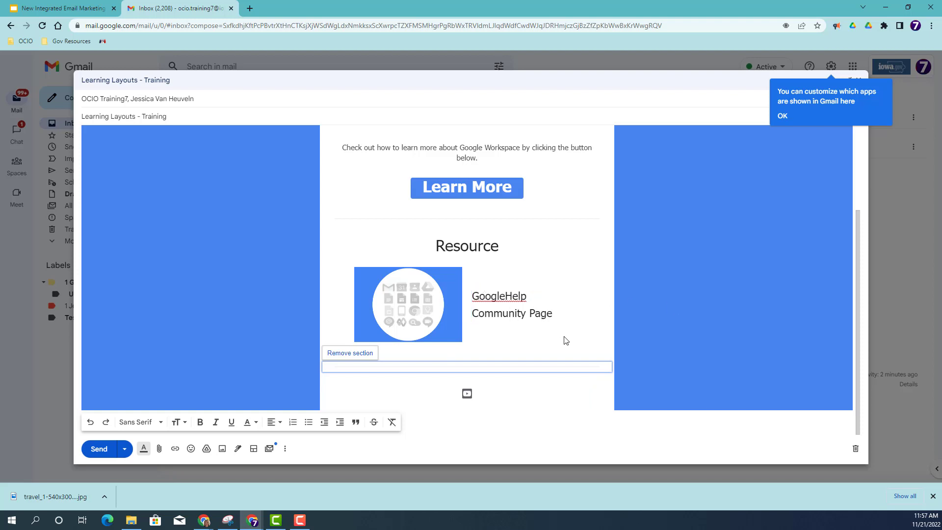
Review the finished message, and highlight "Step 4: Save as Template (Future Use)" in the Hands On - Layout Instructions document in Google Docs.
{"action": "scroll", "coordinate": [542, 331], "scroll_direction": "up", "scroll_amount": 3}
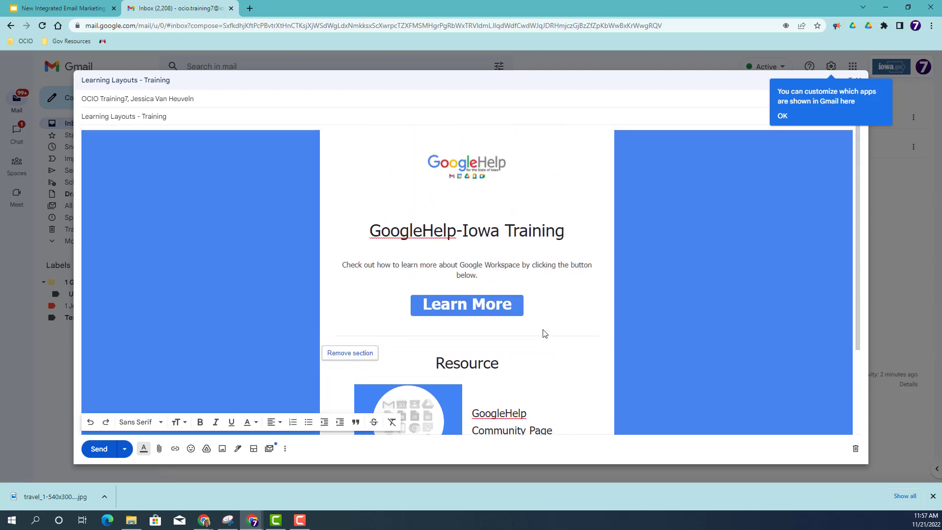
{"action": "scroll", "coordinate": [543, 332], "scroll_direction": "down", "scroll_amount": 3}
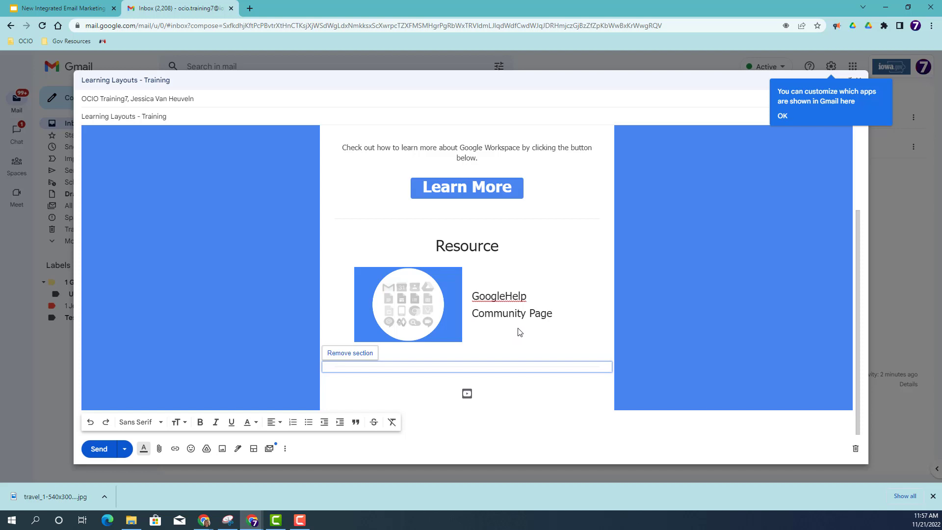
{"action": "scroll", "coordinate": [516, 335], "scroll_direction": "up", "scroll_amount": 3}
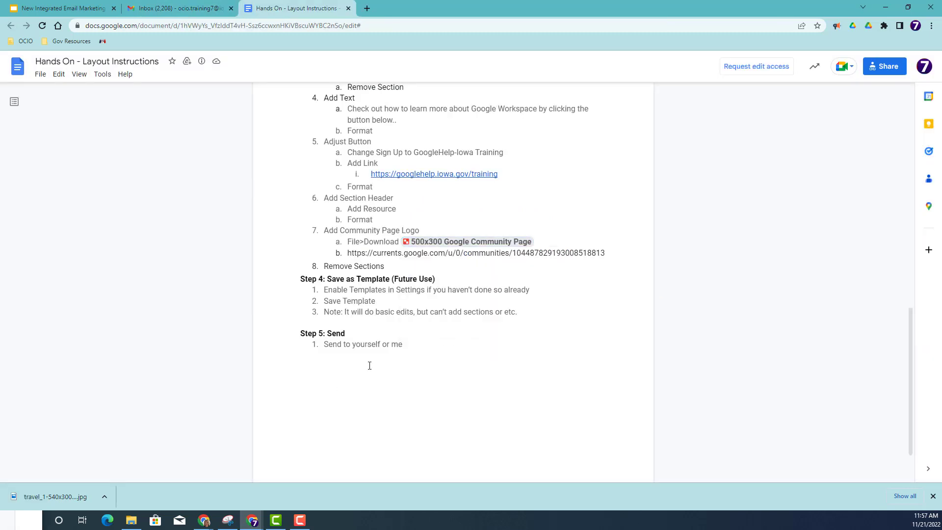
{"action": "left_click_drag", "start_coordinate": [540, 312], "coordinate": [266, 279]}
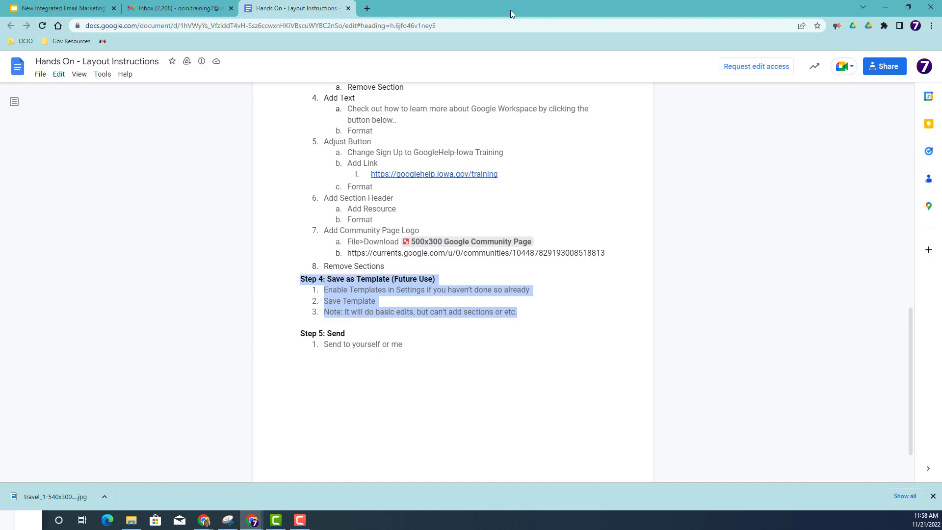
Return to the Learning Layouts - Training draft in Gmail, check its extra compose options for templates, and minimize the message.
{"action": "left_click_drag", "start_coordinate": [510, 10], "coordinate": [0, 114]}
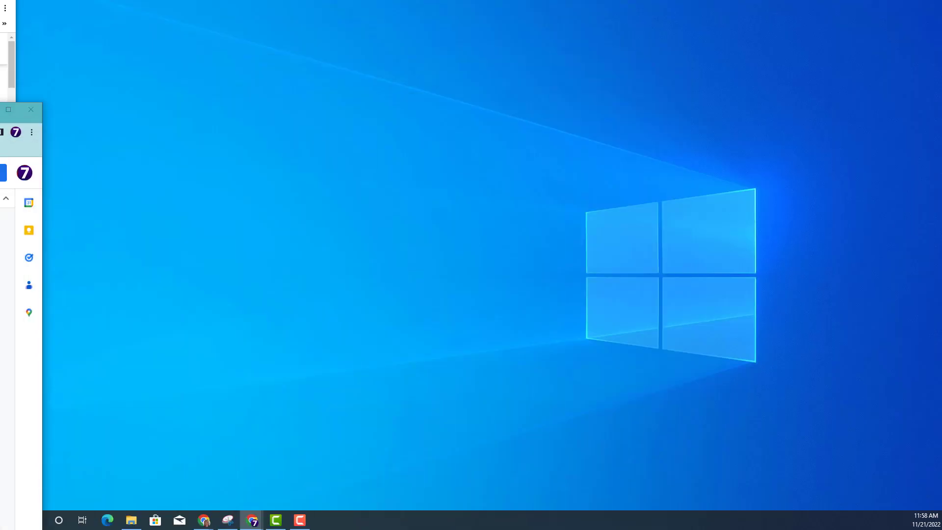
{"action": "left_click_drag", "start_coordinate": [70, 186], "coordinate": [414, 1]}
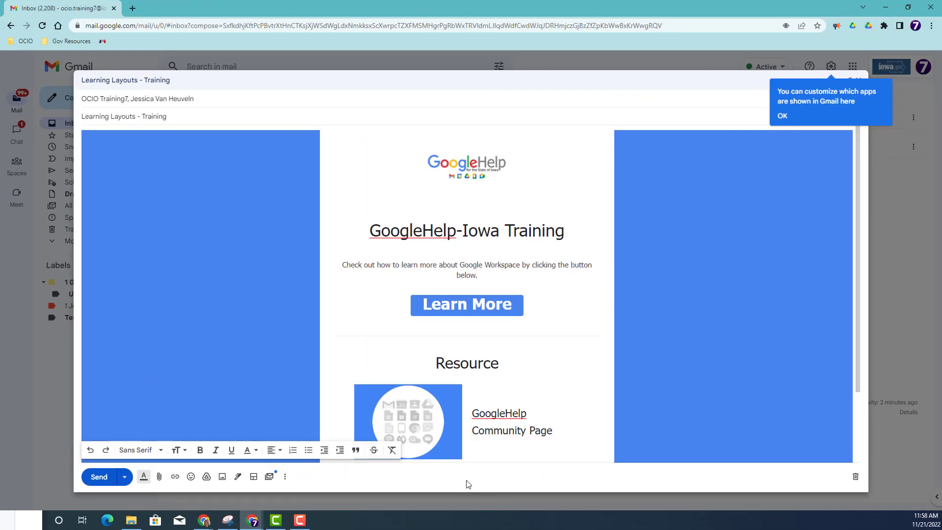
{"action": "left_click", "coordinate": [286, 476]}
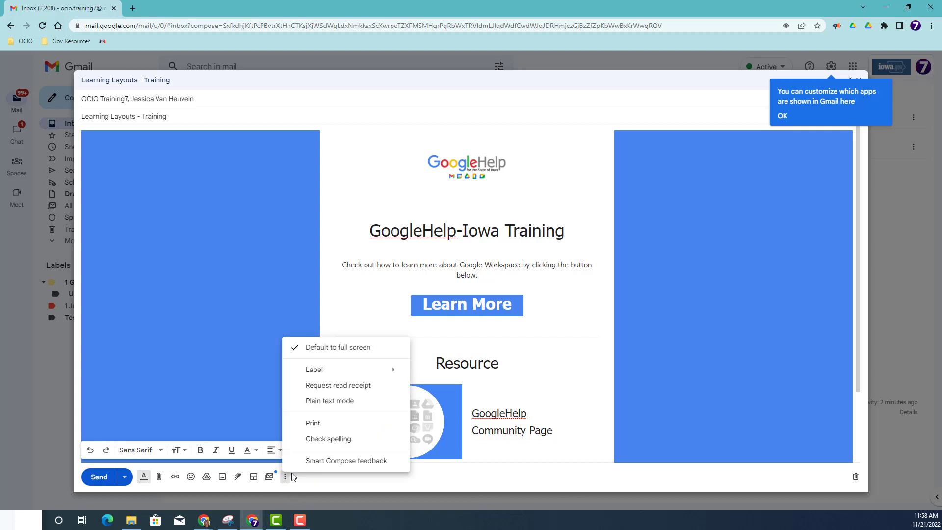
{"action": "mouse_move", "coordinate": [362, 369]}
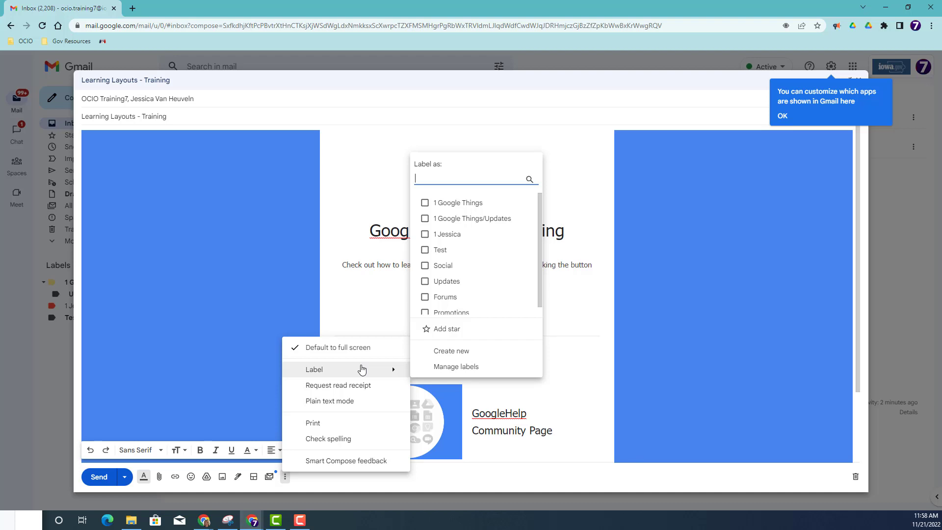
{"action": "left_click", "coordinate": [732, 474]}
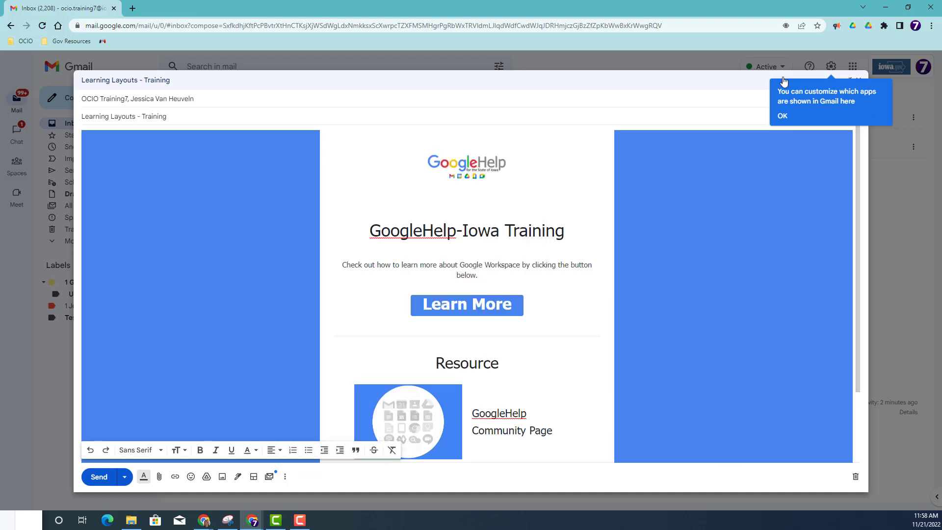
{"action": "left_click", "coordinate": [739, 81]}
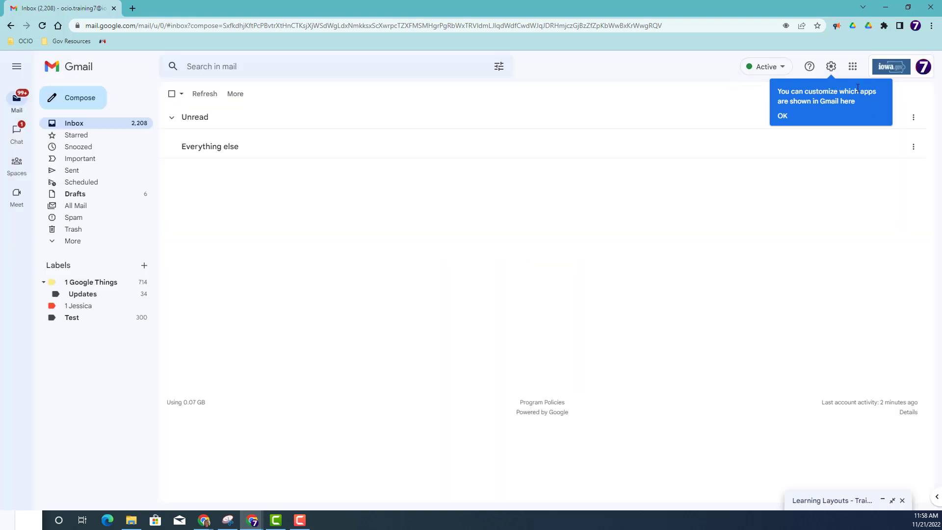
Enable Templates in Gmail's advanced settings and save the changes.
{"action": "left_click", "coordinate": [831, 66]}
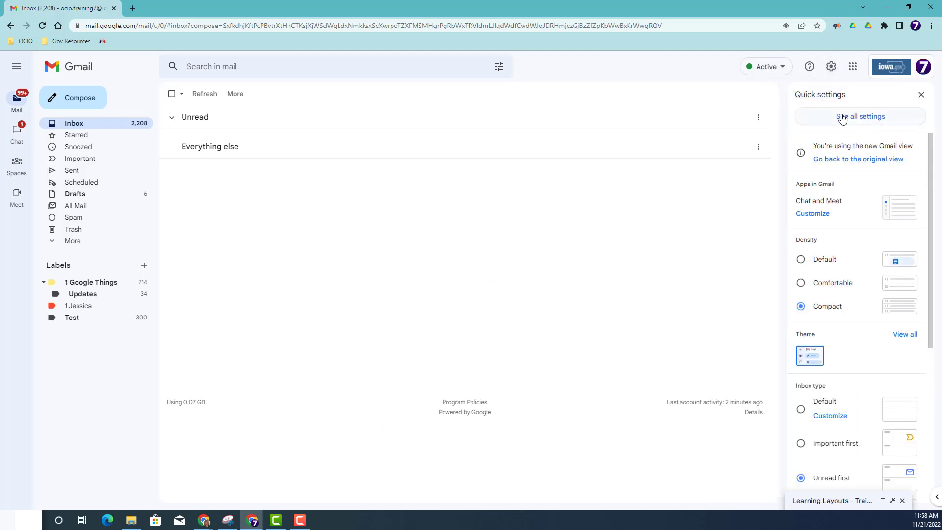
{"action": "left_click", "coordinate": [833, 71]}
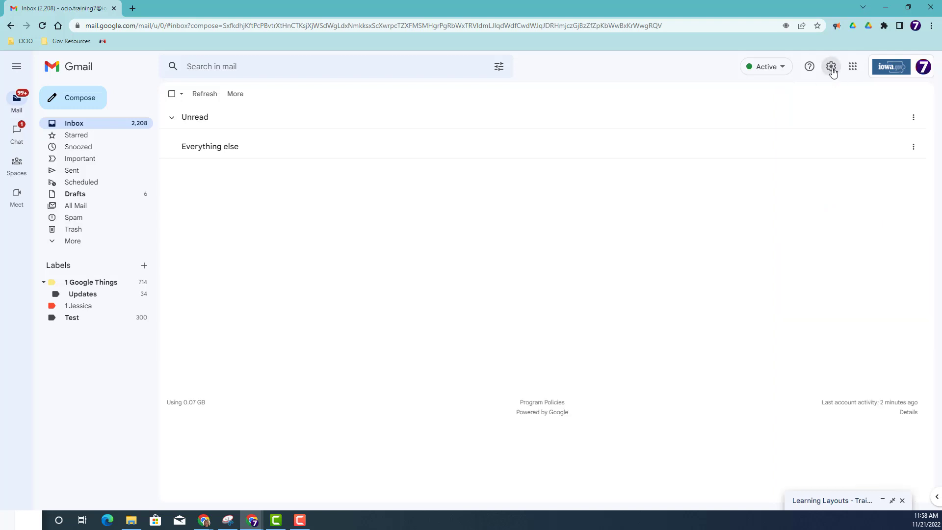
{"action": "left_click", "coordinate": [833, 71]}
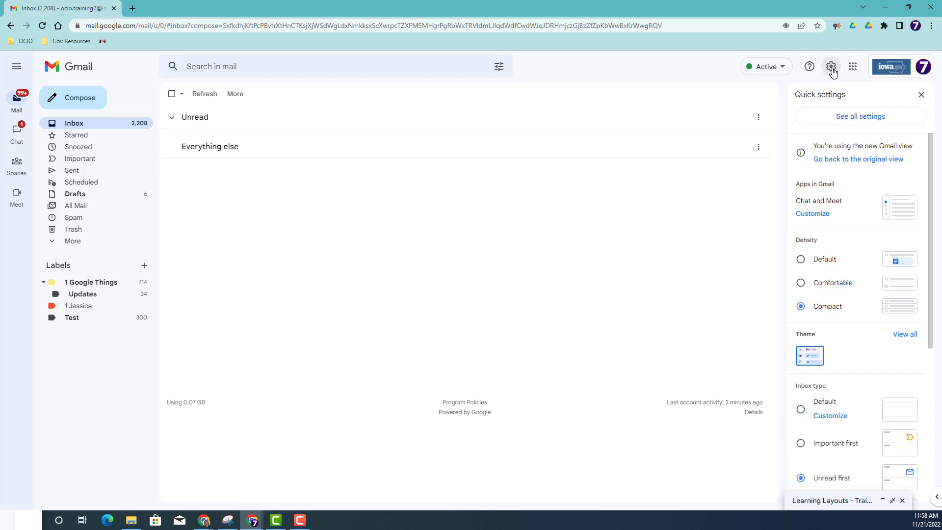
{"action": "left_click", "coordinate": [839, 118]}
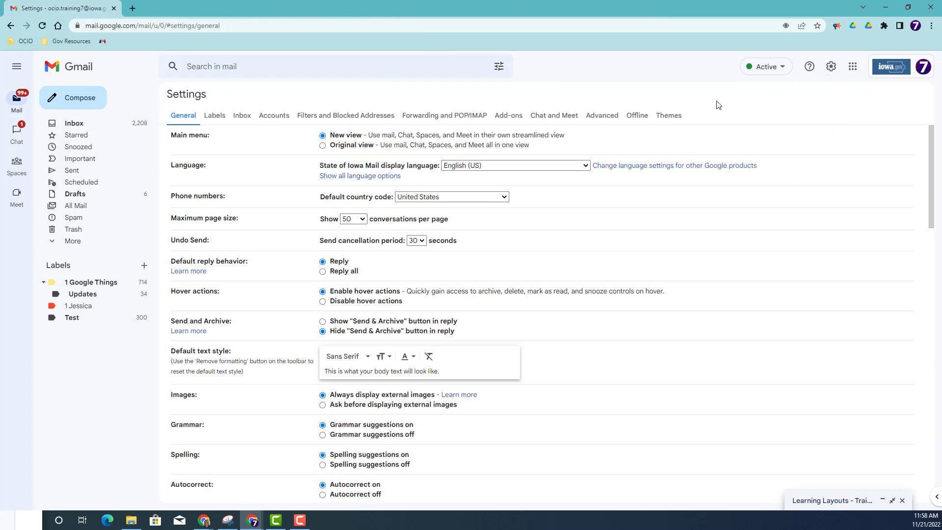
{"action": "left_click", "coordinate": [600, 117]}
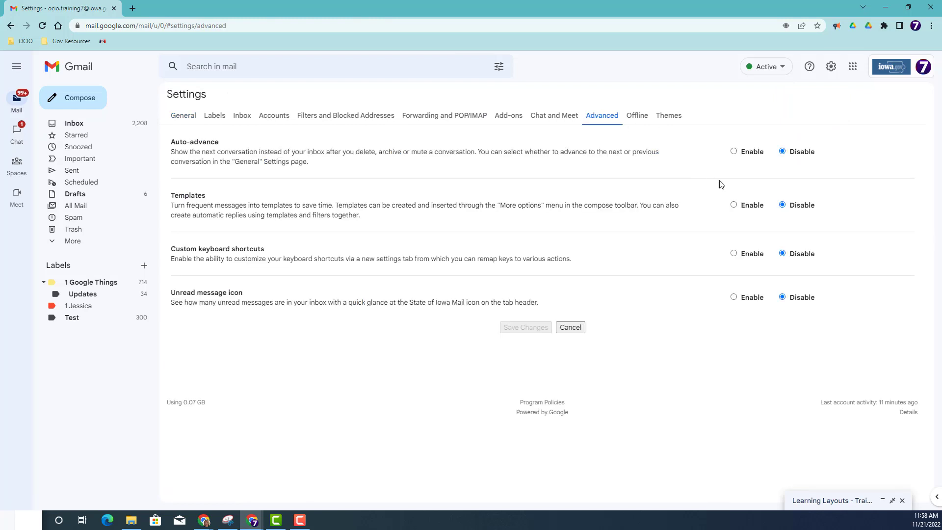
{"action": "left_click", "coordinate": [734, 205]}
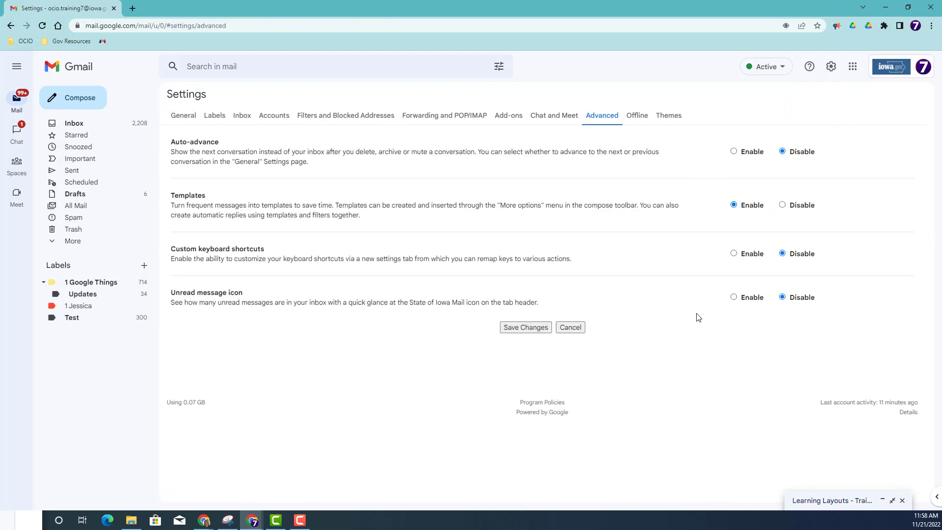
{"action": "left_click", "coordinate": [524, 328]}
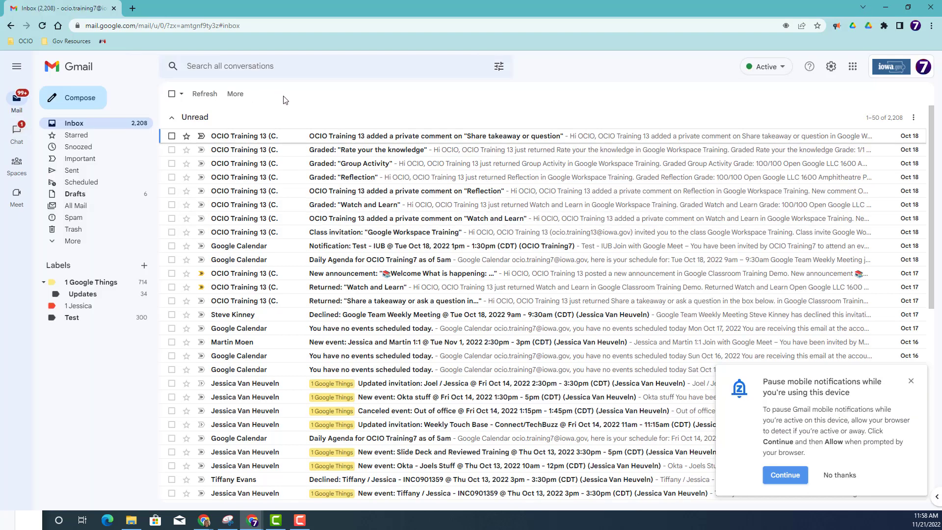
Reopen the Learning Layouts - Training message from the drafts and dismiss the mobile notifications prompt.
{"action": "left_click", "coordinate": [171, 117]}
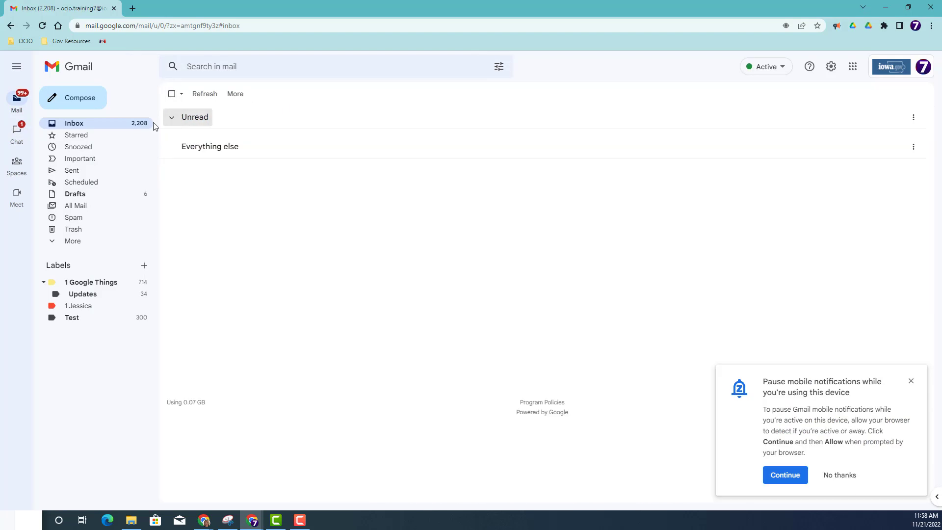
{"action": "left_click", "coordinate": [73, 170]}
{"action": "left_click", "coordinate": [75, 194]}
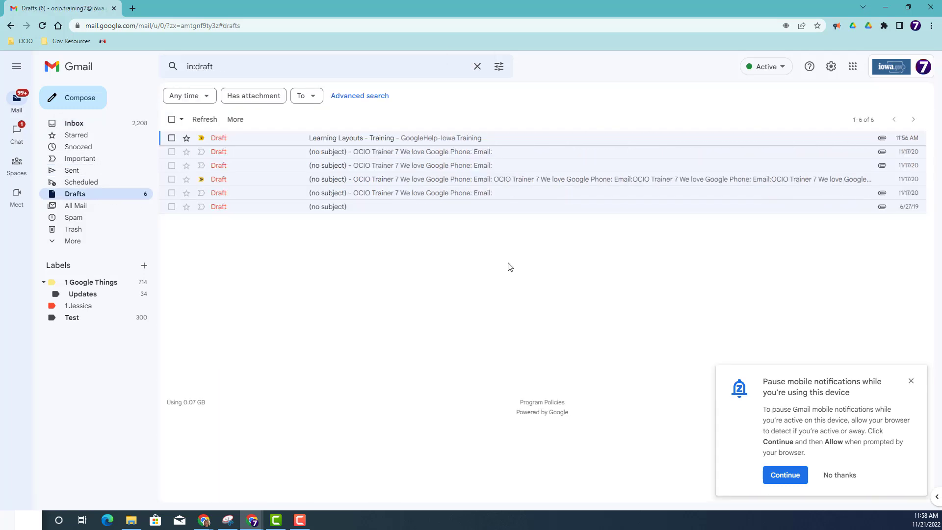
{"action": "left_click", "coordinate": [361, 145]}
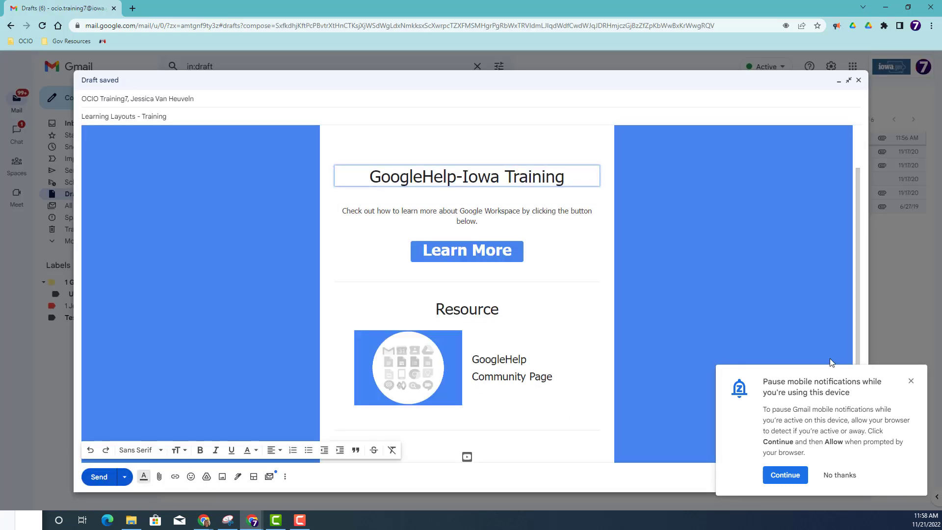
{"action": "left_click", "coordinate": [911, 383]}
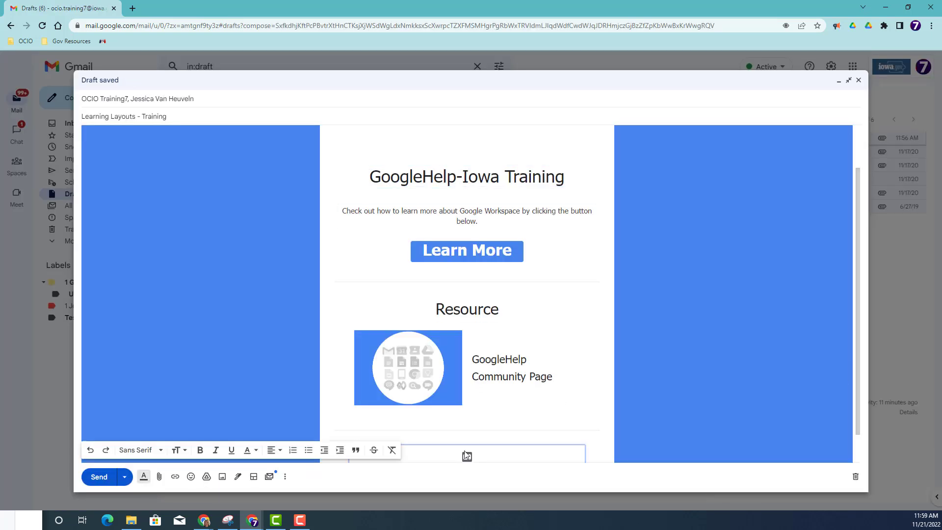
Save the draft as a new template named "Learning Layouts - Training".
{"action": "left_click", "coordinate": [286, 477]}
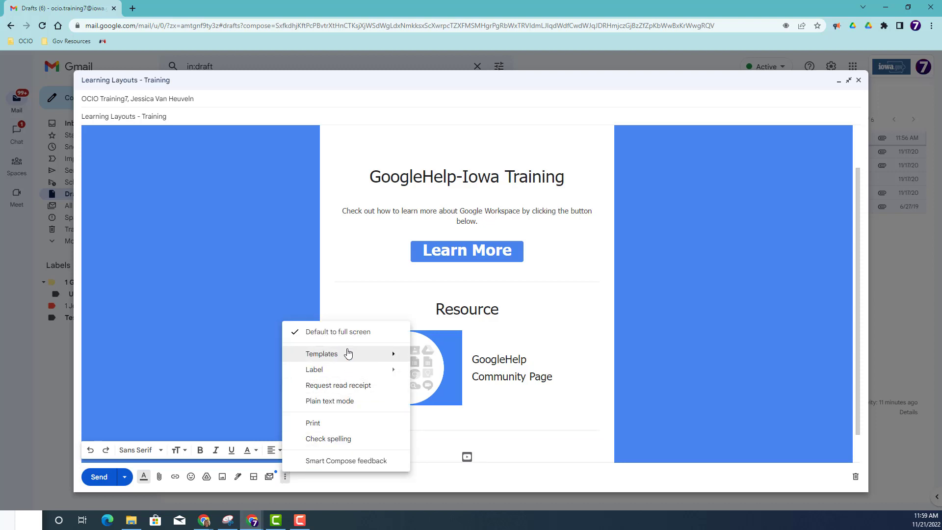
{"action": "mouse_move", "coordinate": [348, 354]}
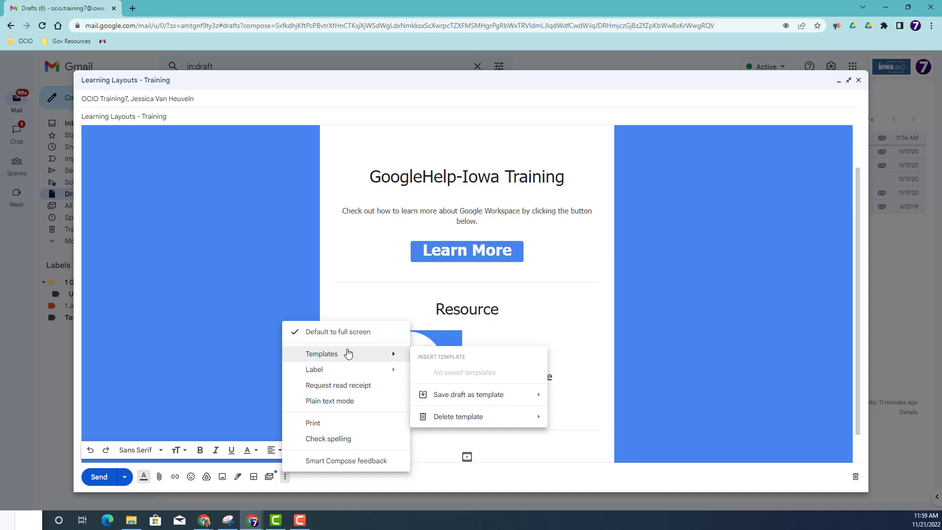
{"action": "mouse_move", "coordinate": [476, 395]}
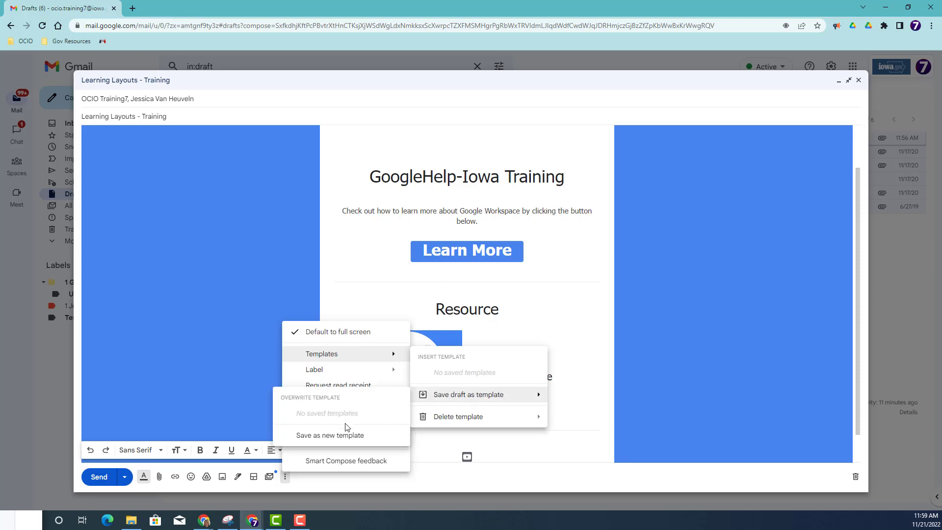
{"action": "left_click", "coordinate": [330, 436]}
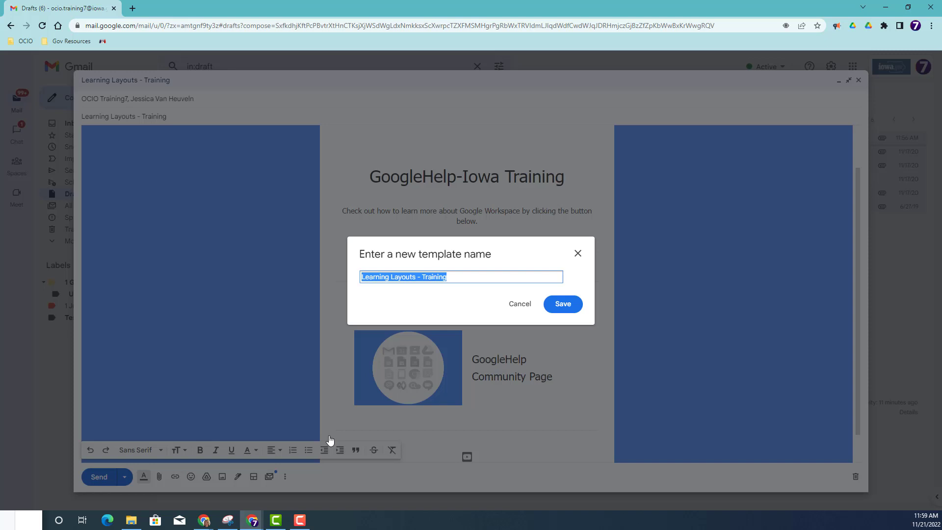
{"action": "left_click", "coordinate": [567, 305]}
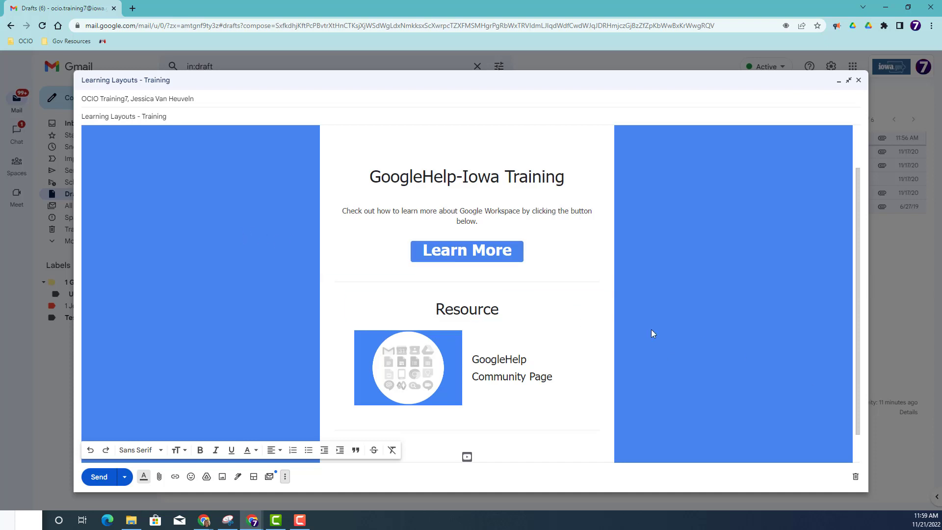
Look over the finished Learning Layouts - Training message and send it.
{"action": "scroll", "coordinate": [575, 313], "scroll_direction": "up", "scroll_amount": 1}
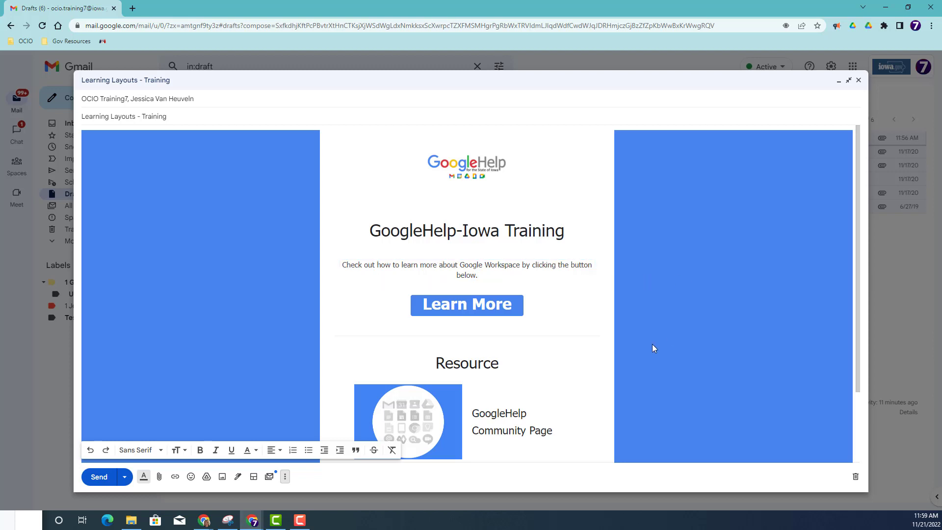
{"action": "scroll", "coordinate": [554, 324], "scroll_direction": "down", "scroll_amount": 2}
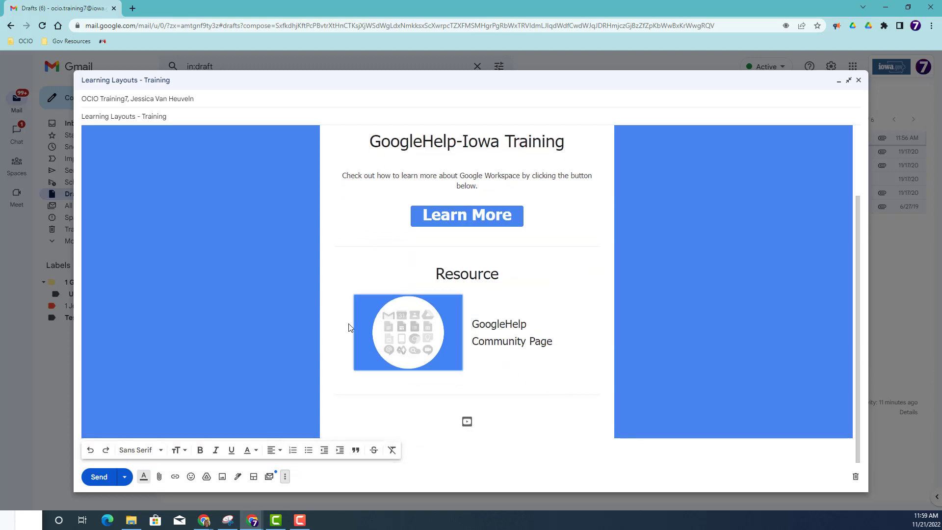
{"action": "left_click", "coordinate": [97, 478]}
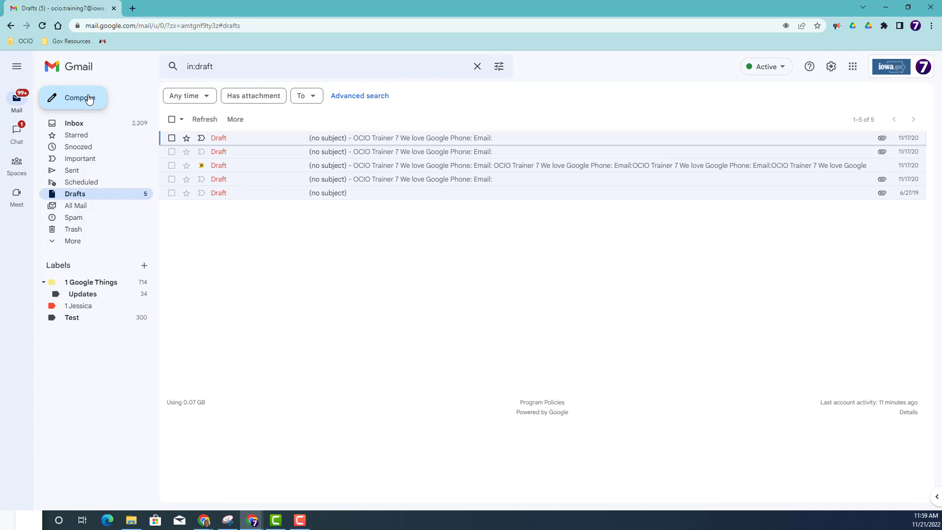
Start a new message and insert the Learning Layouts - Training template.
{"action": "left_click", "coordinate": [89, 100]}
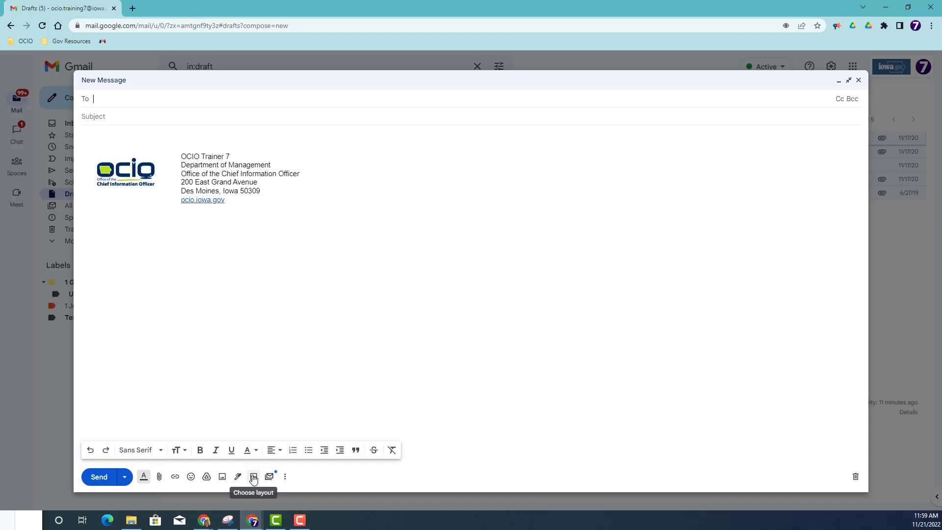
{"action": "left_click", "coordinate": [285, 477]}
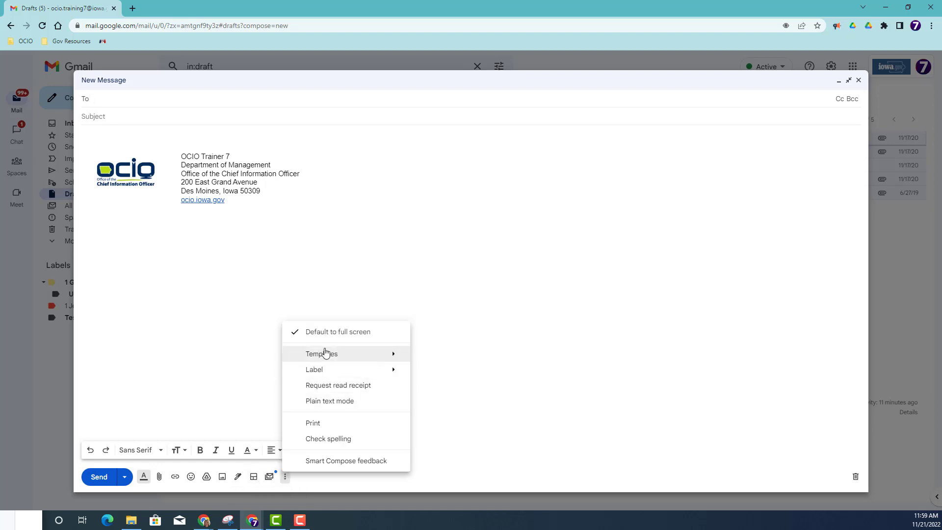
{"action": "mouse_move", "coordinate": [394, 356]}
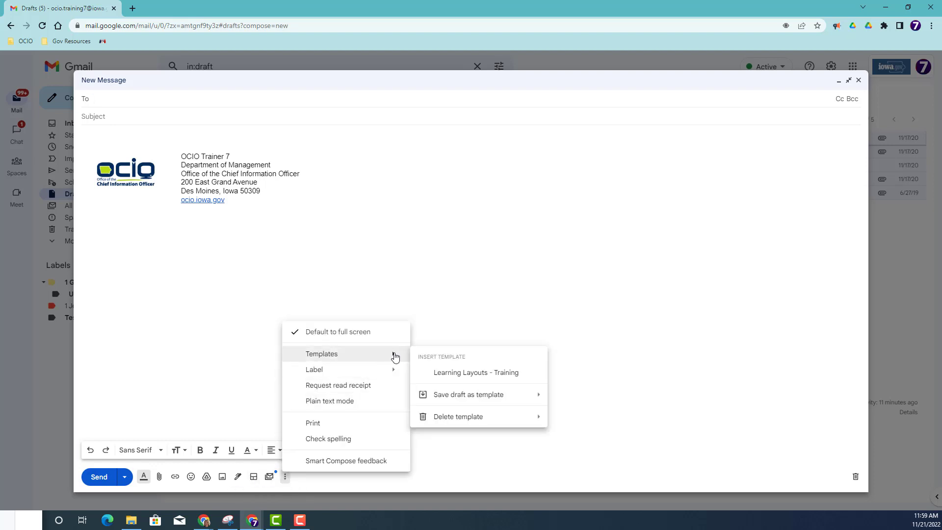
{"action": "left_click", "coordinate": [479, 374]}
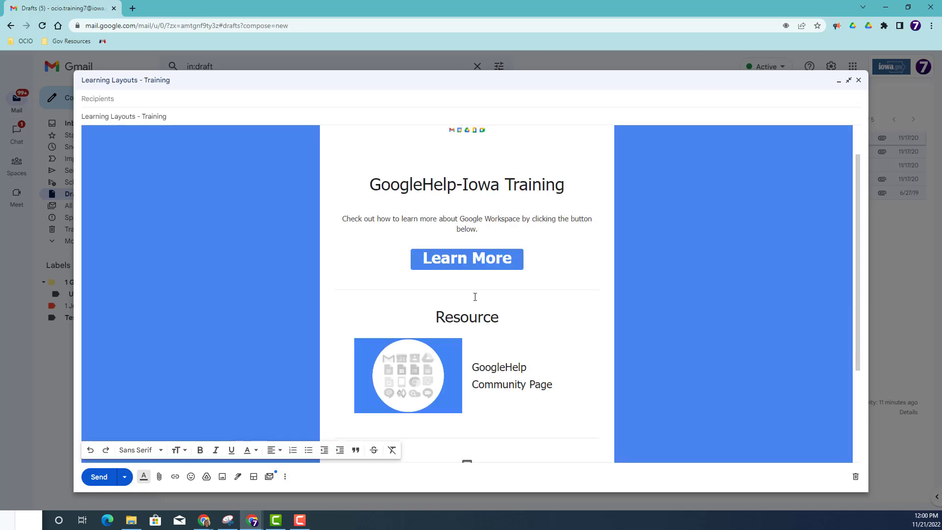
Inspect the inserted template's Resource picture and text and the link behind the Learn More button.
{"action": "scroll", "coordinate": [471, 304], "scroll_direction": "down", "scroll_amount": 2}
{"action": "left_click_drag", "start_coordinate": [542, 312], "coordinate": [345, 257]}
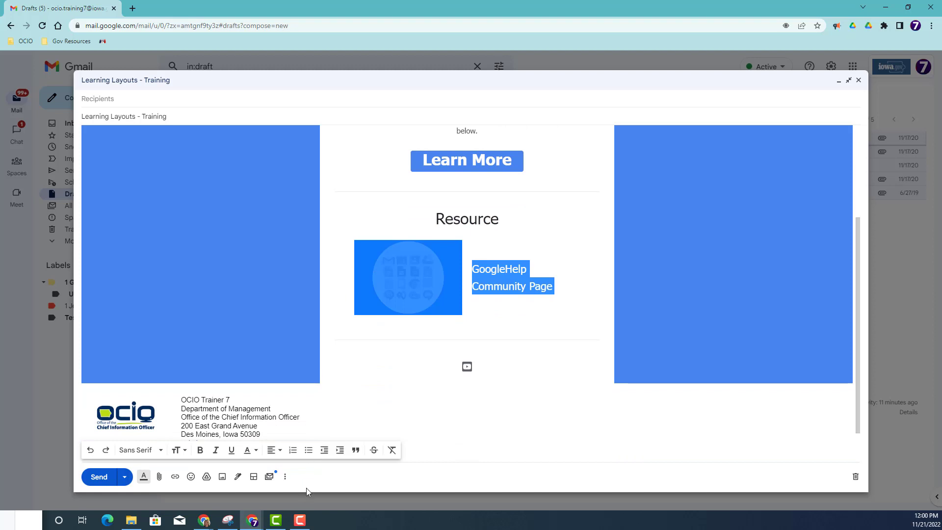
{"action": "scroll", "coordinate": [374, 368], "scroll_direction": "up", "scroll_amount": 2}
{"action": "left_click", "coordinate": [420, 370]}
{"action": "left_click", "coordinate": [456, 366]}
{"action": "left_click", "coordinate": [457, 259]}
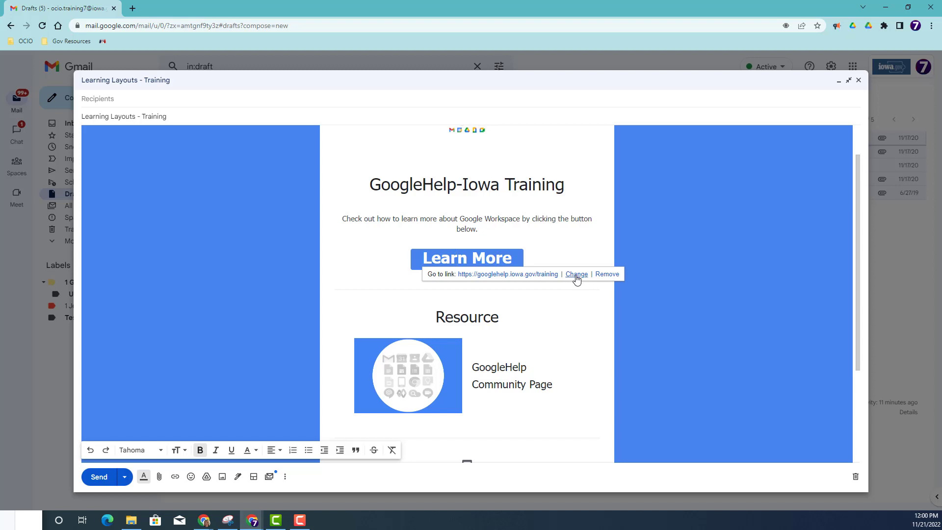
Replace the message title "GoogleHelp-Iowa Training" with "Google Help", and minimize the draft.
{"action": "left_click", "coordinate": [459, 182]}
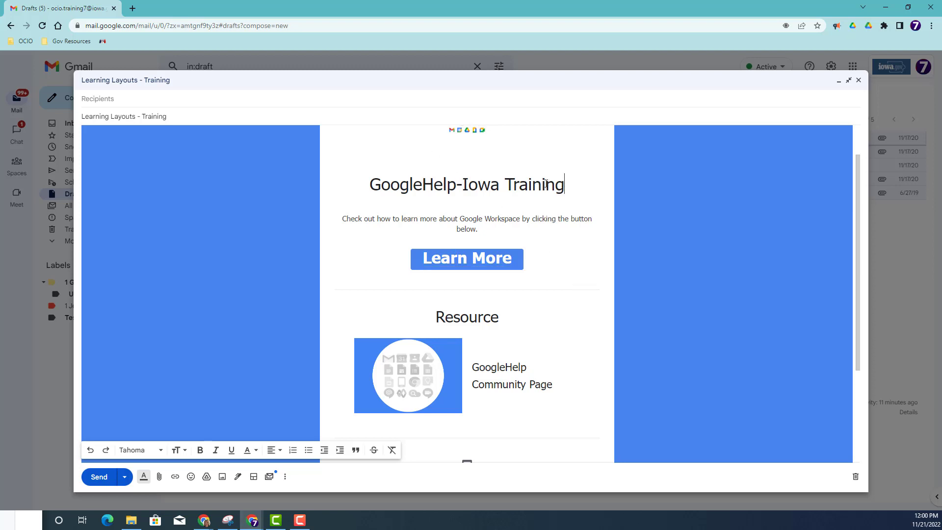
{"action": "left_click_drag", "start_coordinate": [565, 184], "coordinate": [389, 176]}
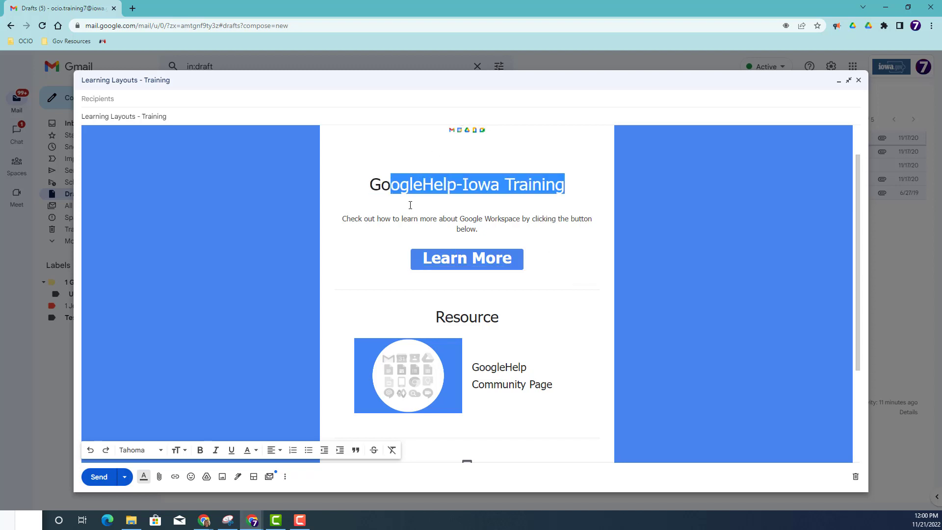
{"action": "key", "text": "BackSpace"}
{"action": "type", "text": "google"}
{"action": "key", "text": "BackSpace"}
{"action": "key", "text": "BackSpace"}
{"action": "key", "text": "BackSpace"}
{"action": "key", "text": "BackSpace"}
{"action": "key", "text": "BackSpace"}
{"action": "key", "text": "BackSpace"}
{"action": "type", "text": "ogle Help"}
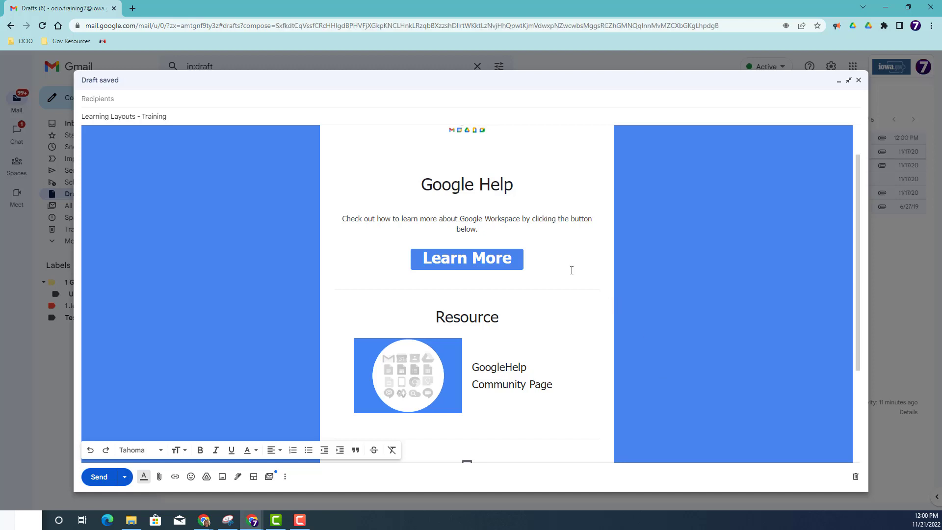
{"action": "left_click", "coordinate": [425, 384]}
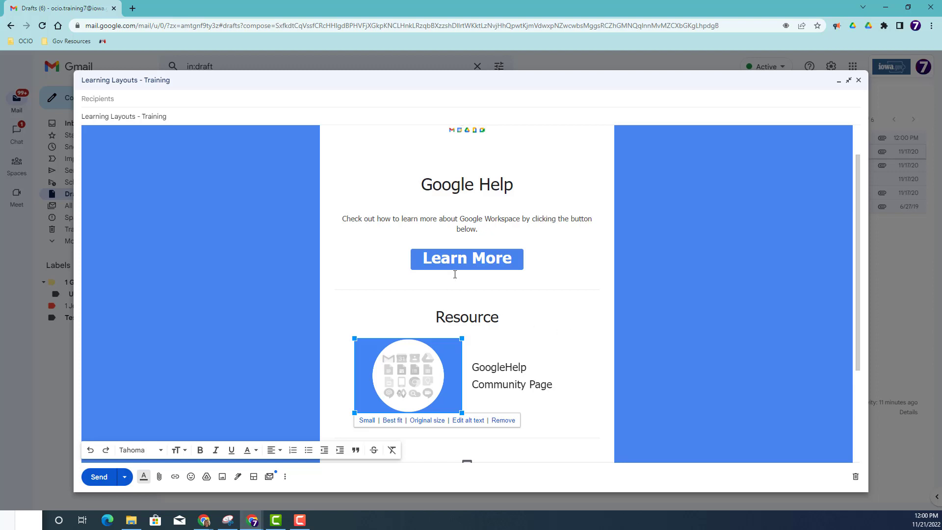
{"action": "left_click", "coordinate": [839, 82]}
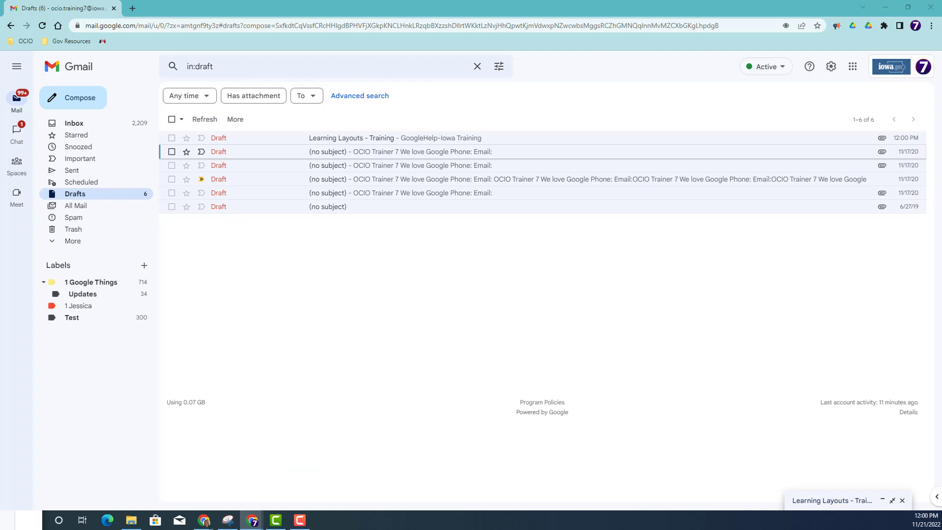
{"action": "left_click_drag", "start_coordinate": [0, 93], "coordinate": [478, 14]}
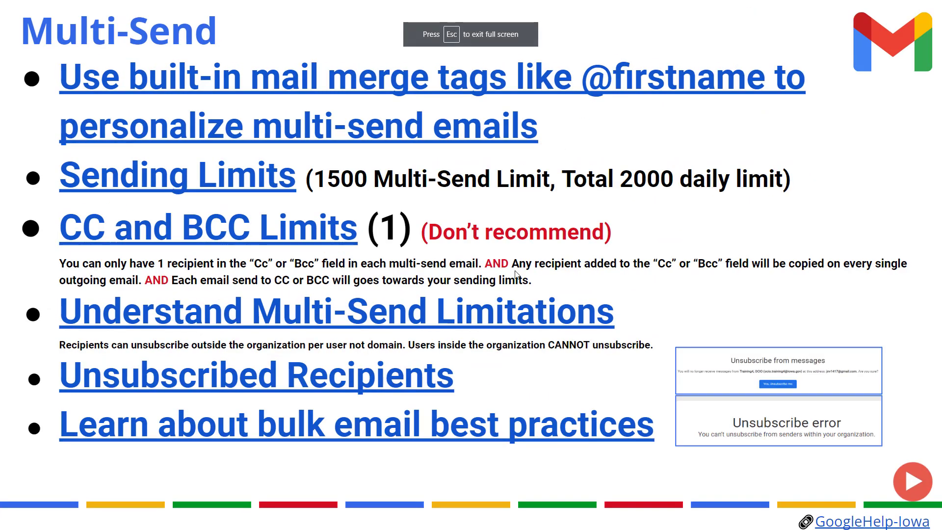
{"action": "key", "text": "Left"}
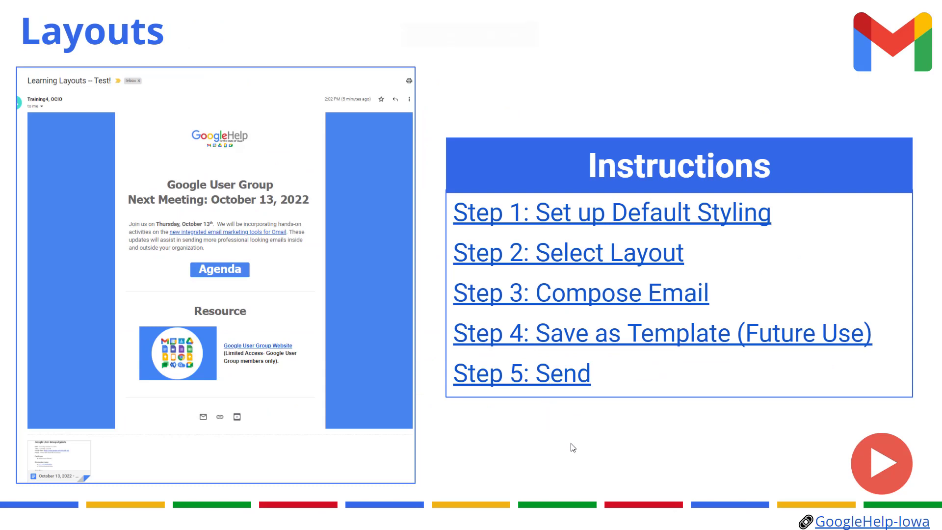
{"action": "key", "text": "Right"}
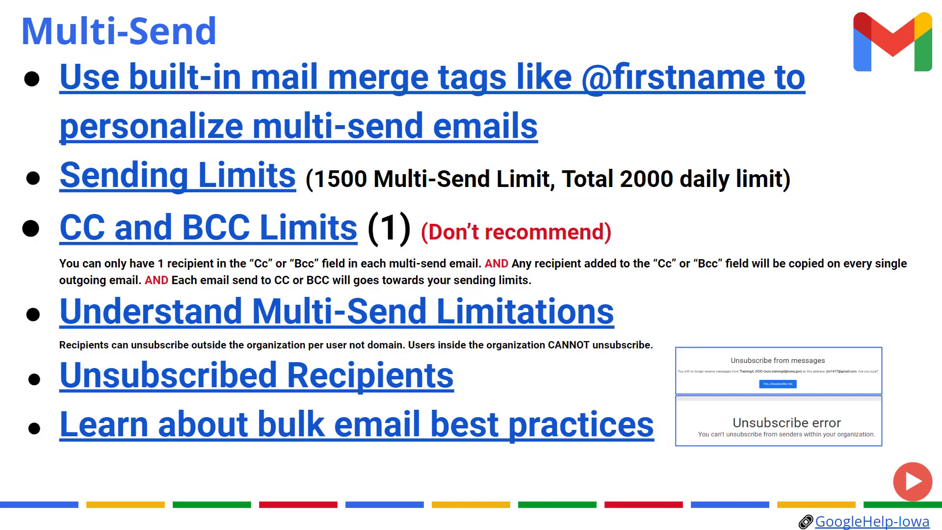
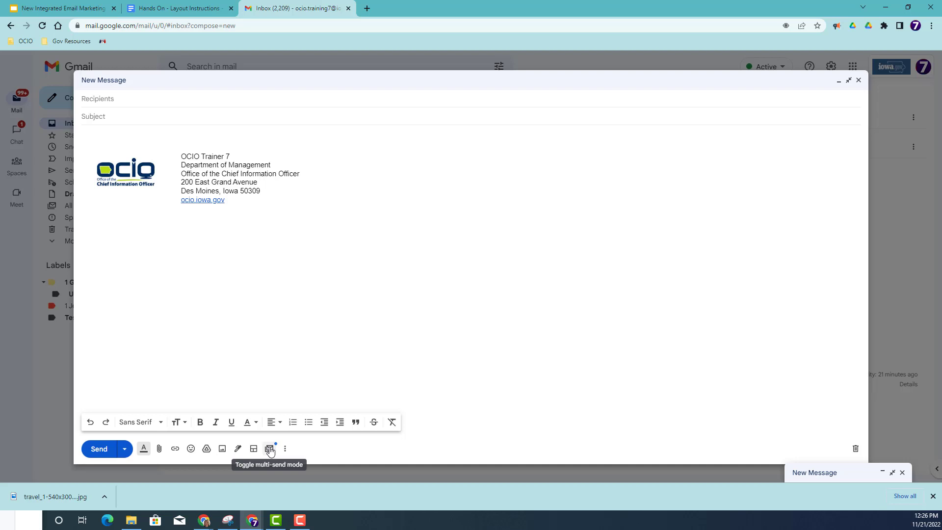
Turn on multi-send mode for the new message and add OCIO Training1 and OCIO Training2 as recipients.
{"action": "left_click", "coordinate": [270, 451]}
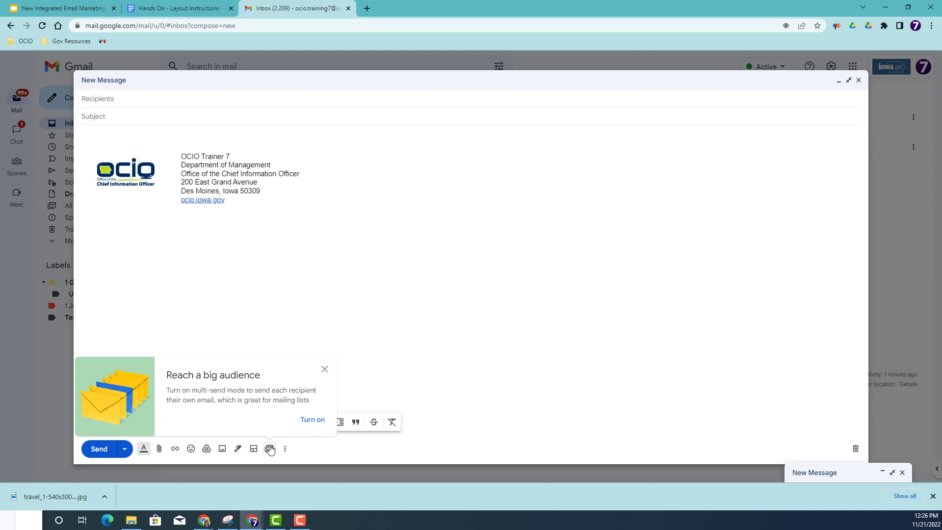
{"action": "left_click", "coordinate": [309, 422]}
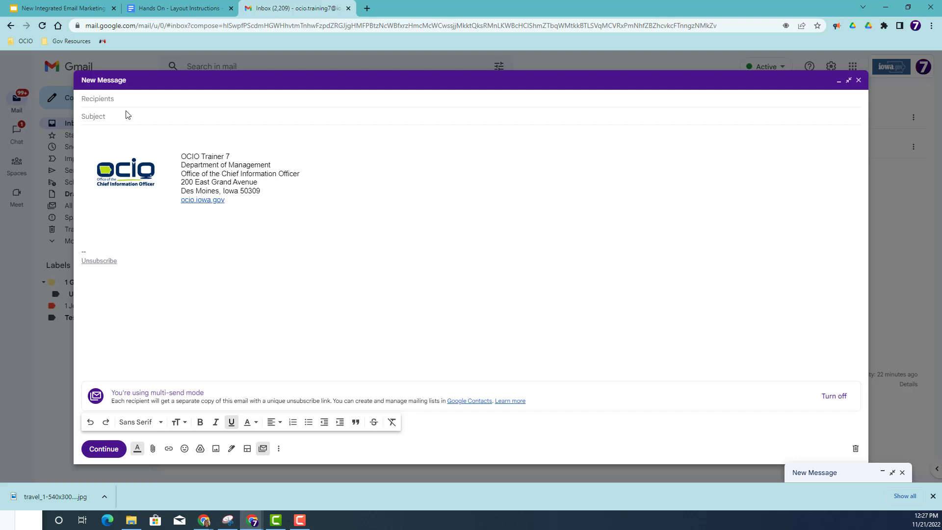
{"action": "left_click", "coordinate": [115, 100]}
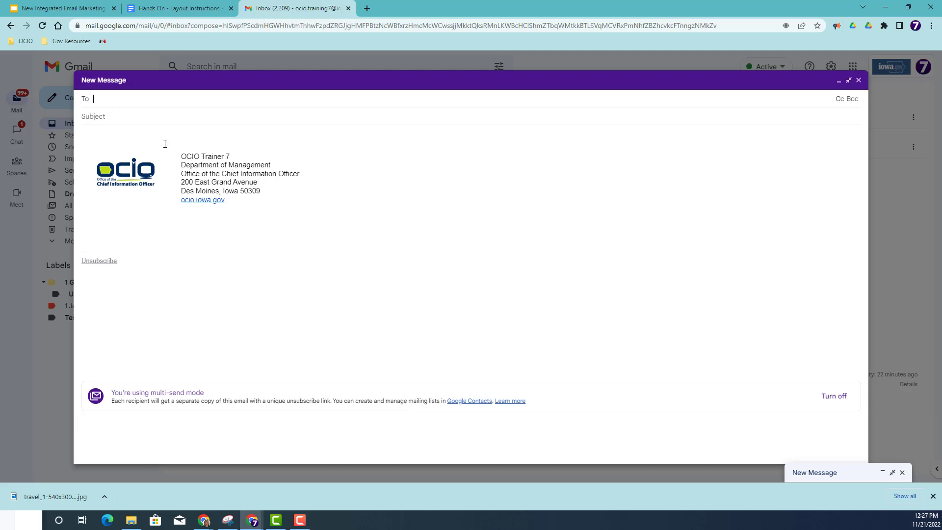
{"action": "type", "text": "ocio"}
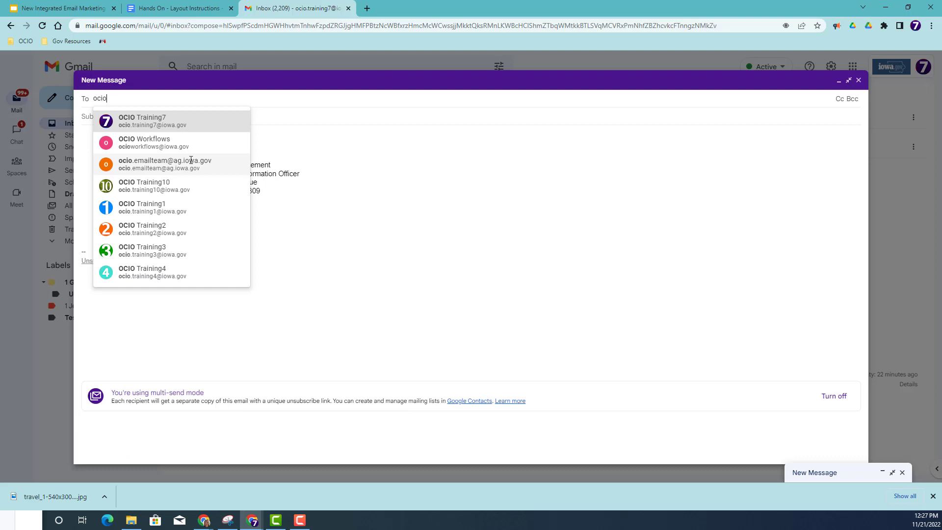
{"action": "left_click", "coordinate": [181, 208]}
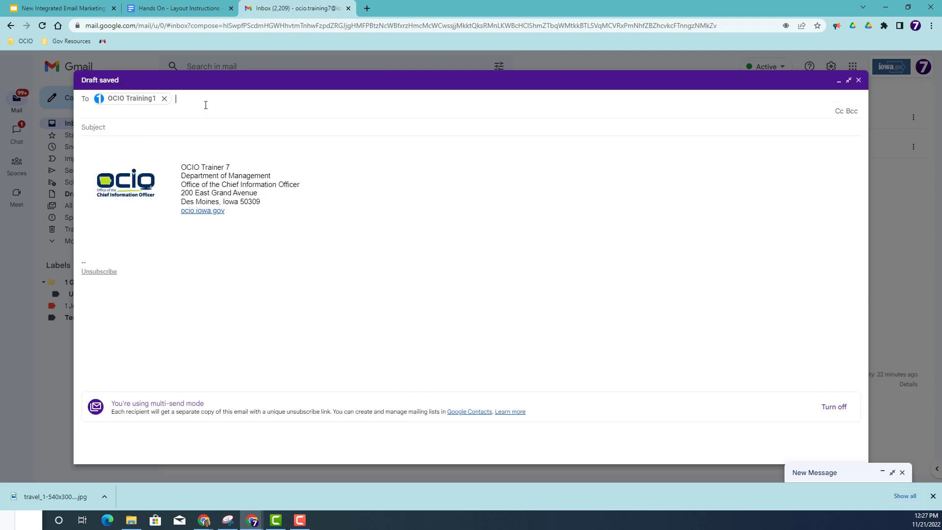
{"action": "type", "text": "ocio"}
{"action": "left_click", "coordinate": [253, 233]}
Give the multi-send message the subject "GoogleHelp-Iowa Training".
{"action": "left_click", "coordinate": [94, 127]}
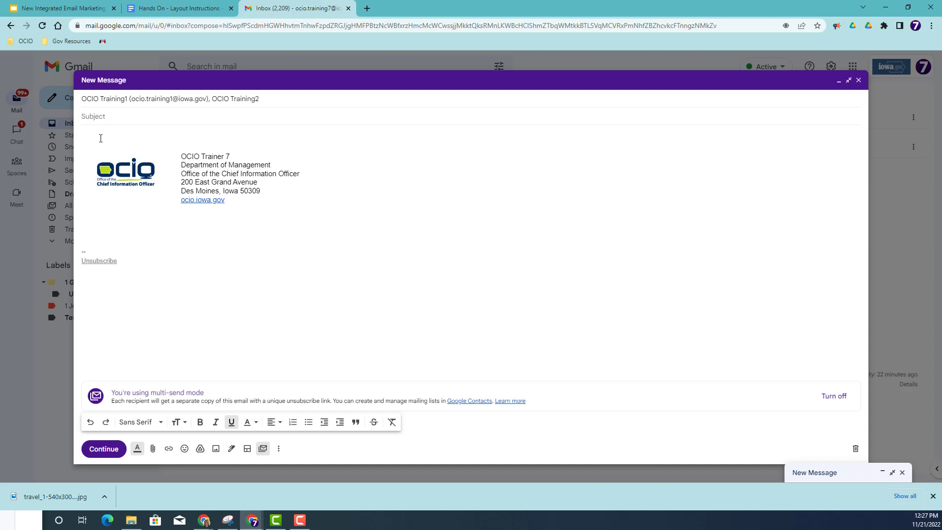
{"action": "type", "text": "GoogleHelp-Iowa Training"}
{"action": "key", "text": "Tab"}
{"action": "left_click", "coordinate": [101, 138]}
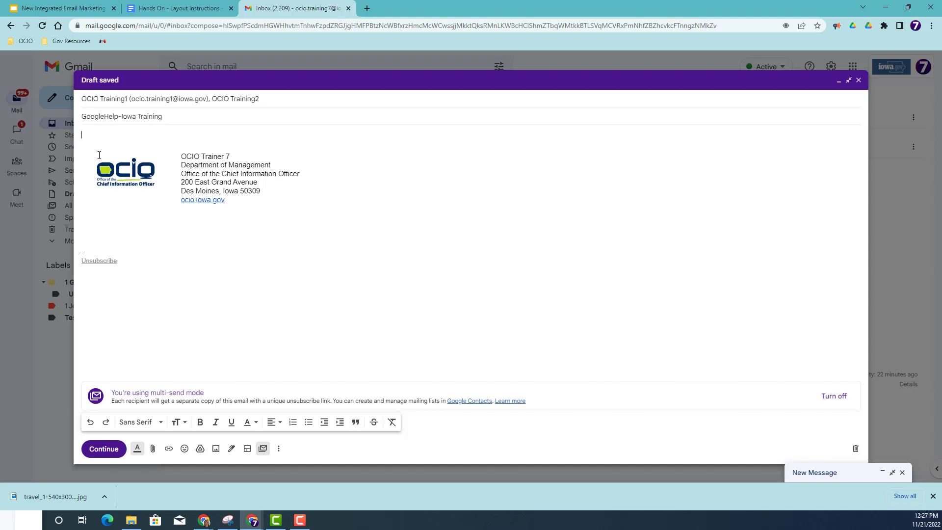
{"action": "type", "text": "@"}
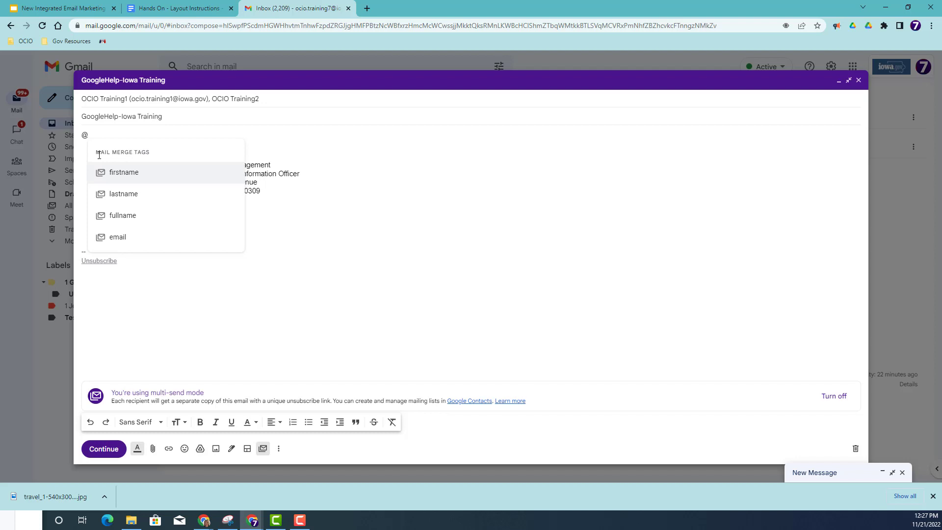
{"action": "left_click", "coordinate": [128, 200]}
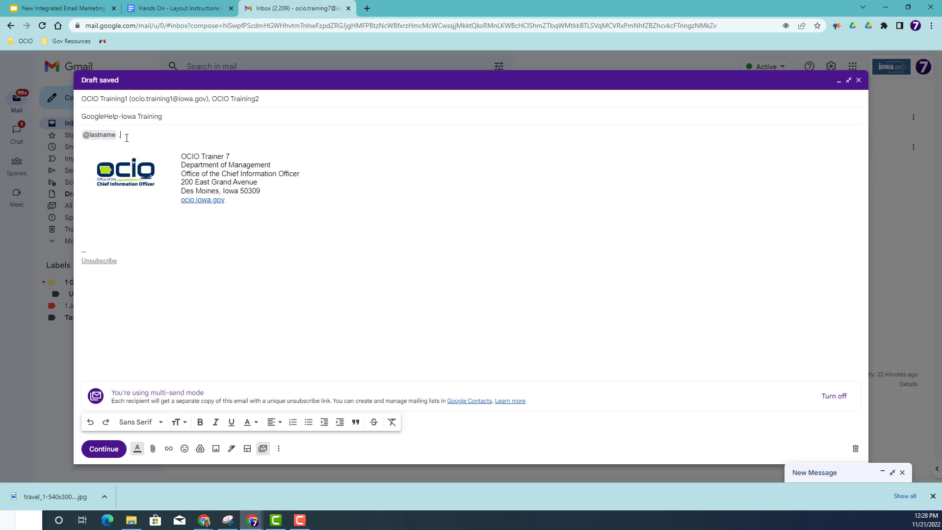
{"action": "type", "text": ","}
{"action": "key", "text": "Return"}
{"action": "key", "text": "Return"}
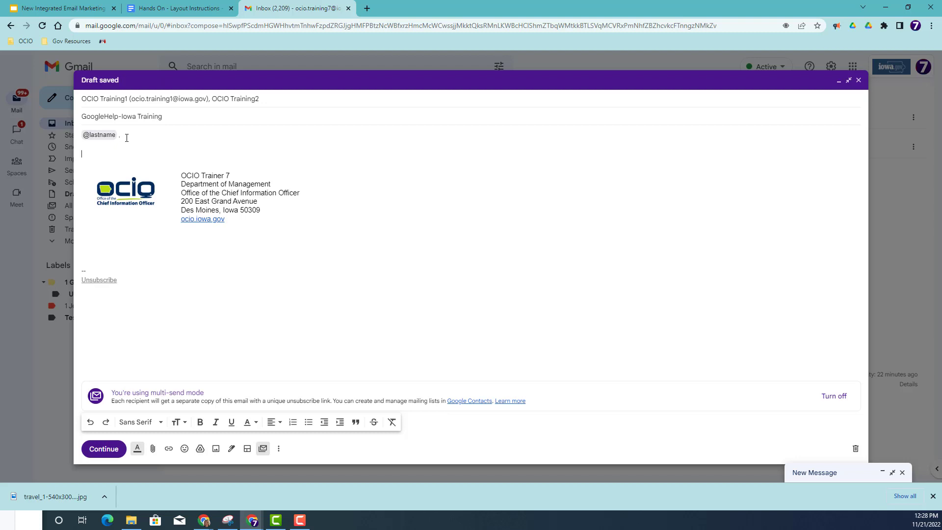
{"action": "type", "text": "Hi How are you?"}
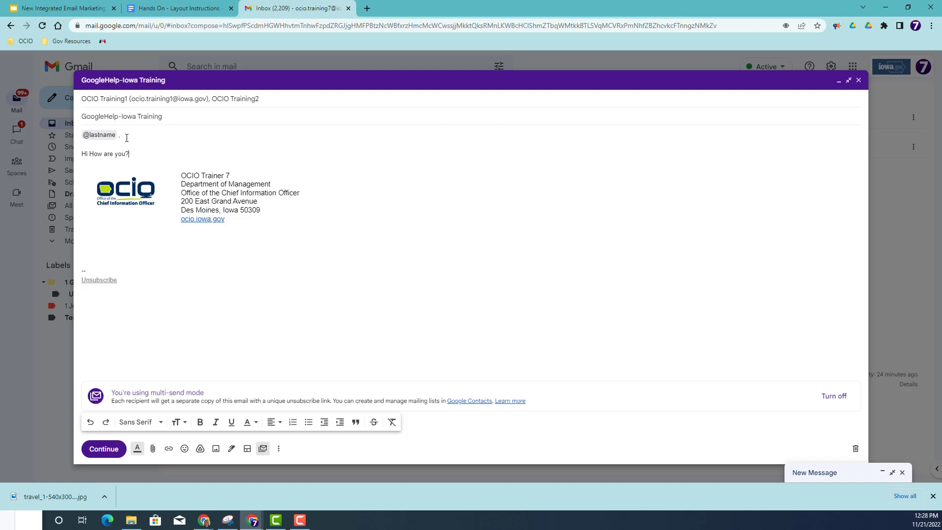
{"action": "key", "text": "Return"}
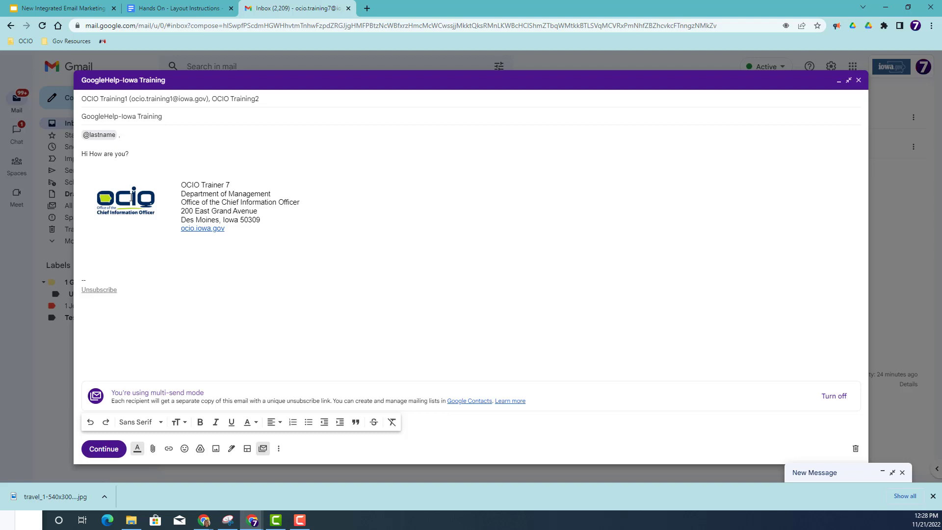
Acknowledge the junk mail notice and send the multi-send message to all recipients without a preview.
{"action": "left_click", "coordinate": [98, 453]}
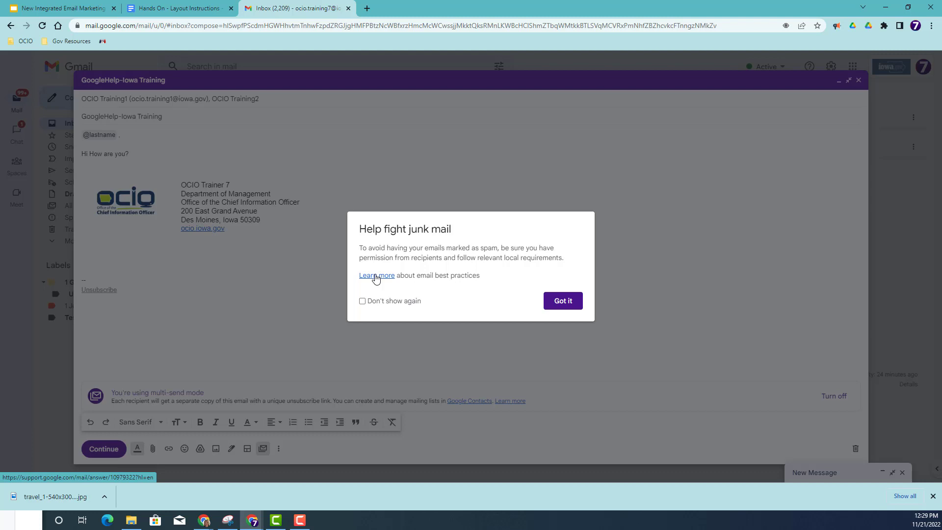
{"action": "left_click", "coordinate": [563, 302]}
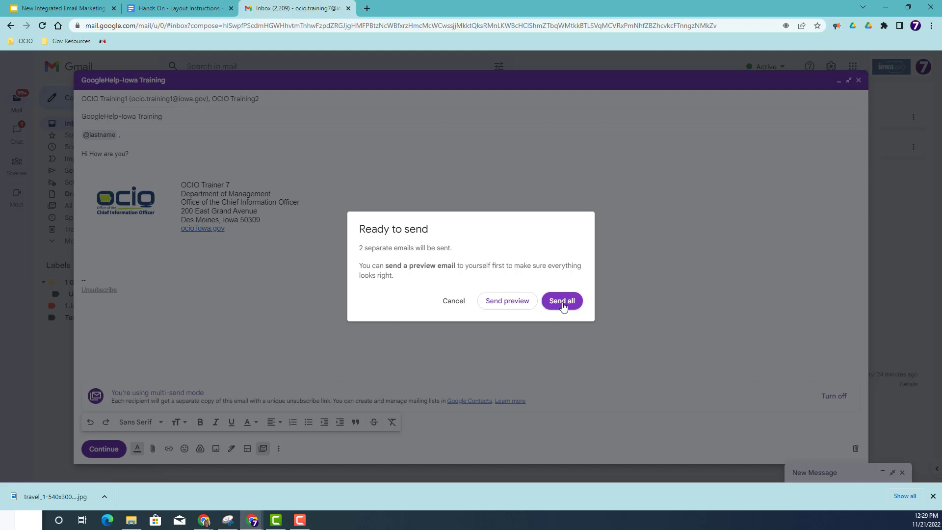
{"action": "left_click", "coordinate": [563, 307]}
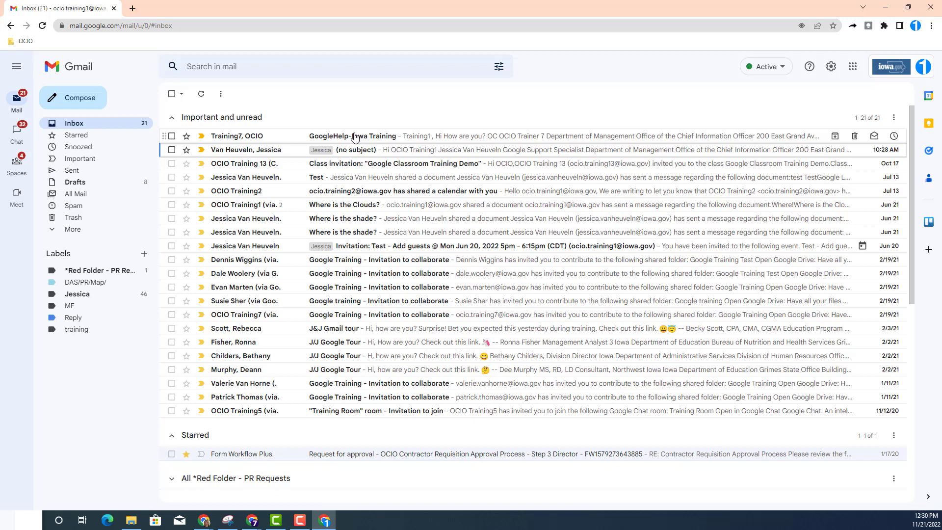
In the OCIO Training1 inbox, open the received GoogleHelp-Iowa Training message, inspect its merged greeting and recipient details, and try its Unsubscribe link.
{"action": "left_click", "coordinate": [354, 137]}
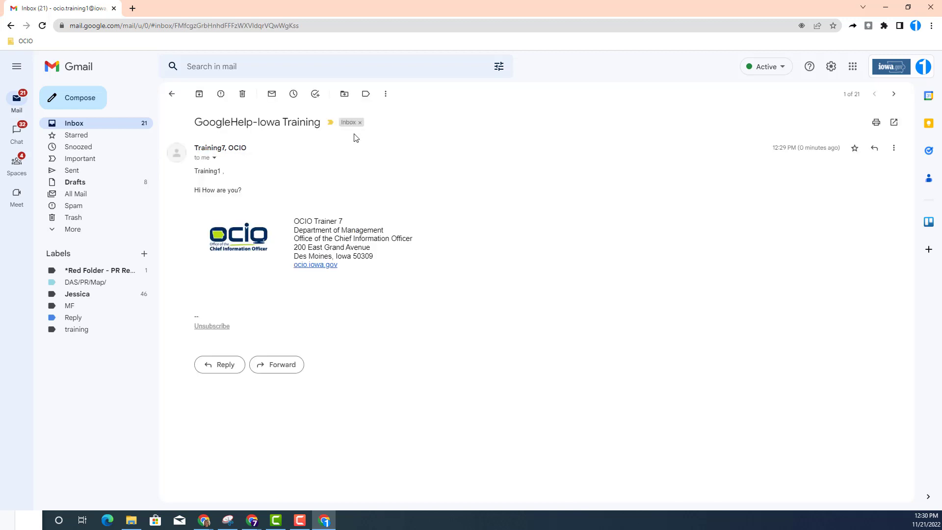
{"action": "left_click_drag", "start_coordinate": [195, 170], "coordinate": [220, 171]}
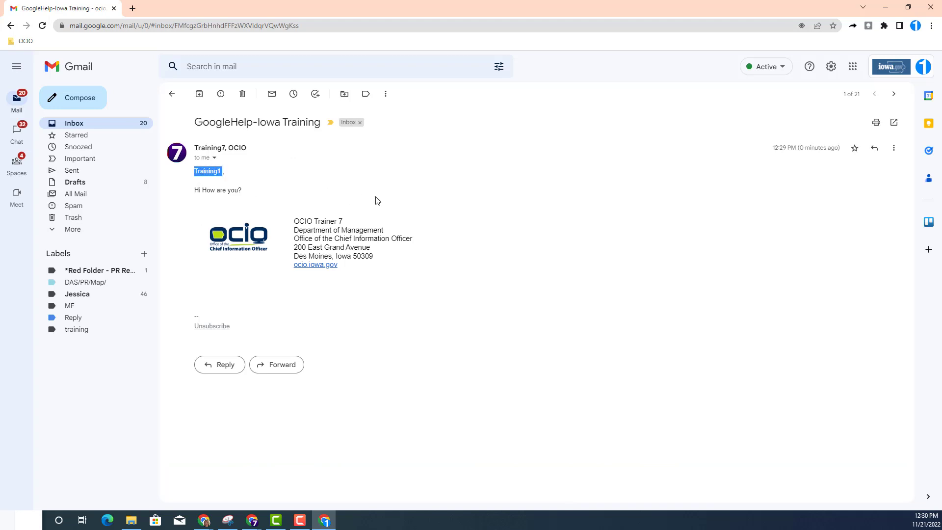
{"action": "left_click", "coordinate": [216, 158]}
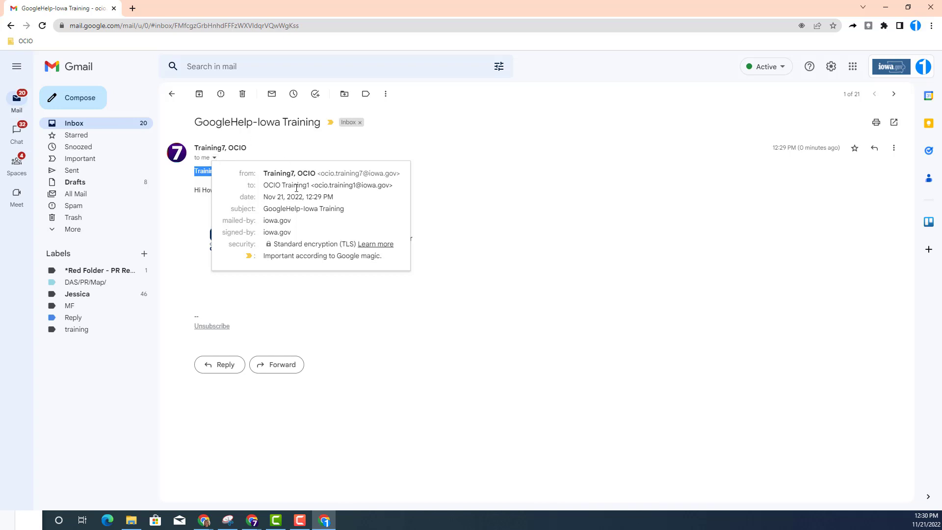
{"action": "left_click", "coordinate": [291, 325]}
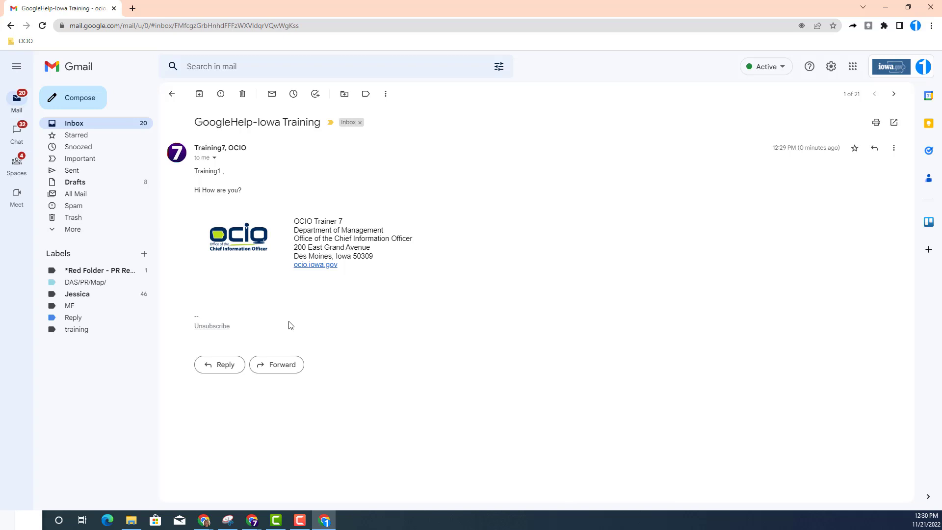
{"action": "left_click", "coordinate": [216, 327]}
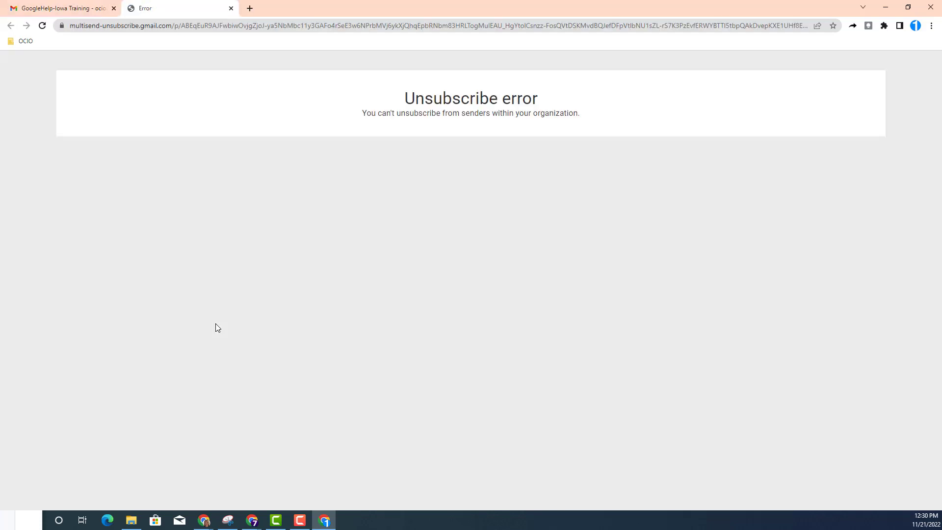